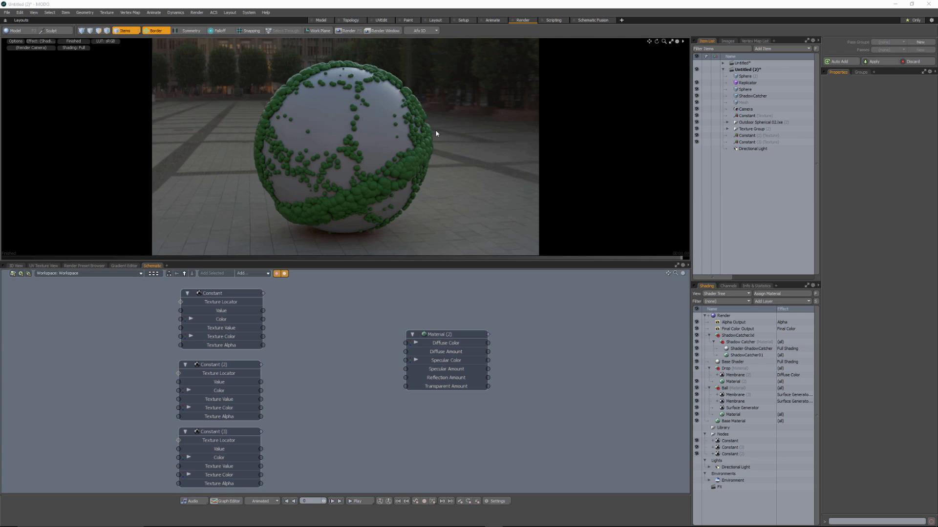
Step: Reposition the Material (2) node and connect the first Constant node's Color output to its Diffuse Color input
{"action": "mouse_move", "coordinate": [441, 338]}
{"action": "left_mouse_down"}
{"action": "mouse_move", "coordinate": [472, 336]}
{"action": "mouse_move", "coordinate": [452, 330]}
{"action": "mouse_move", "coordinate": [455, 344]}
{"action": "left_mouse_up"}
{"action": "left_click", "coordinate": [456, 345]}
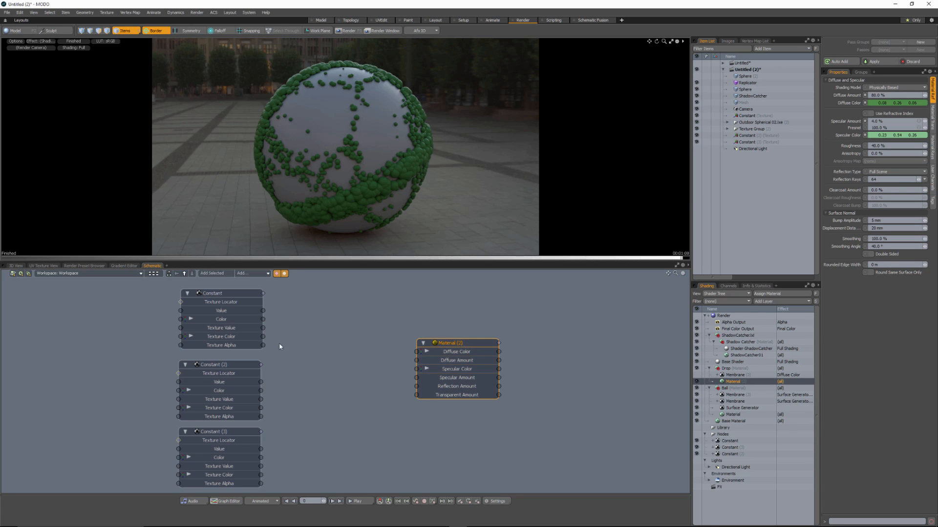
{"action": "left_click_drag", "start_coordinate": [242, 333], "coordinate": [237, 330], "text": "alt"}
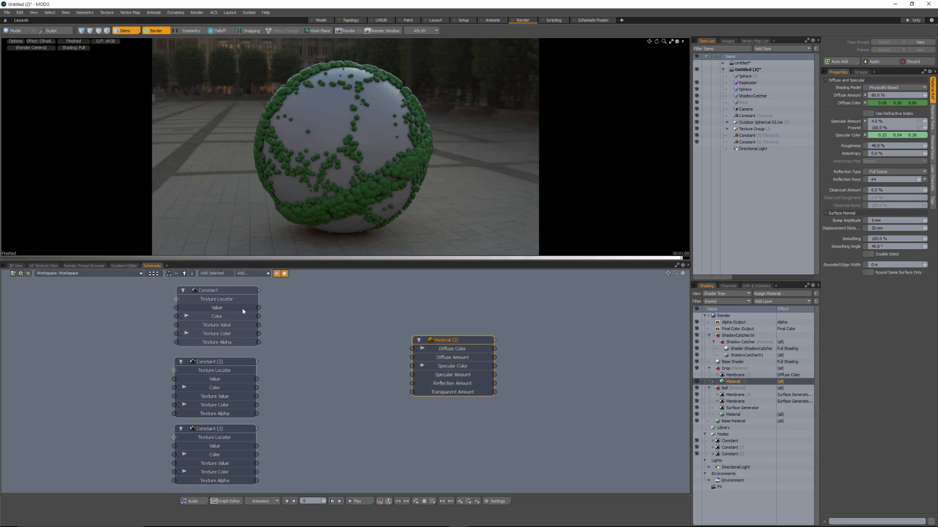
{"action": "left_click", "coordinate": [224, 291]}
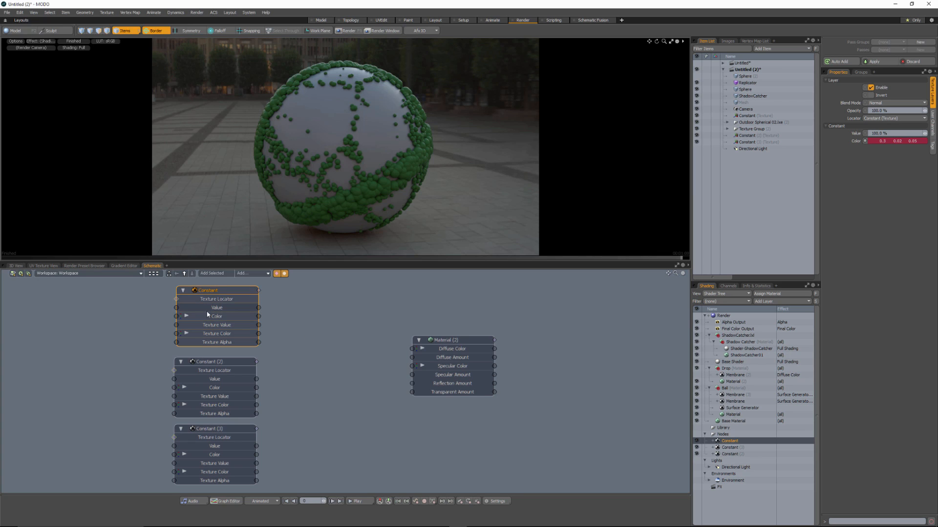
{"action": "left_click", "coordinate": [259, 319]}
{"action": "left_click_drag", "start_coordinate": [259, 318], "coordinate": [412, 349]}
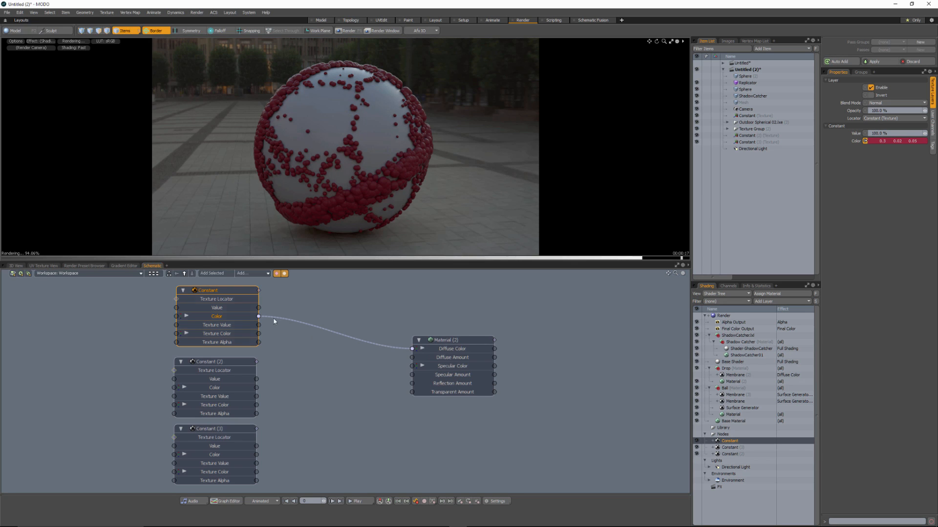
Step: Set Material (2)'s specular color to 1.0, 1.0, 1.0, and drive its Specular Color from the first Constant's Color
{"action": "left_click", "coordinate": [446, 339]}
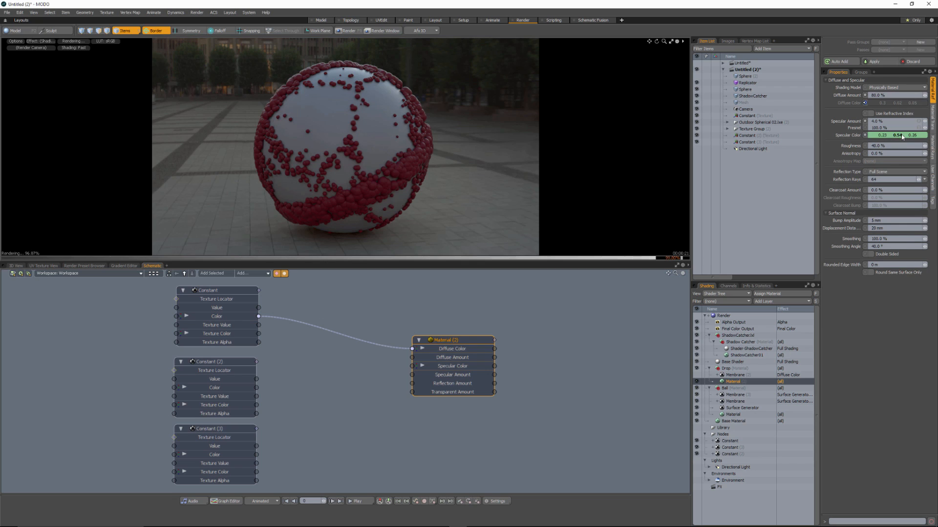
{"action": "left_click_drag", "start_coordinate": [900, 135], "coordinate": [920, 137]}
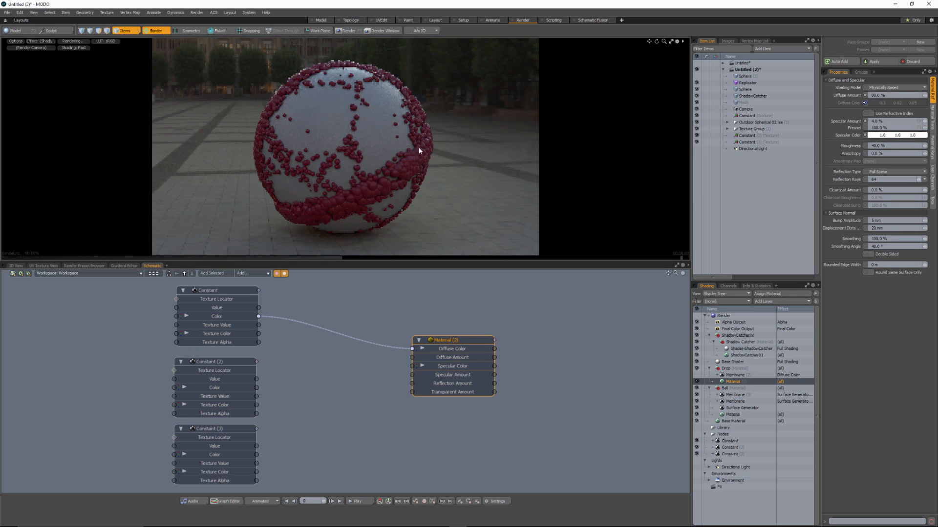
{"action": "left_click_drag", "start_coordinate": [259, 318], "coordinate": [412, 367]}
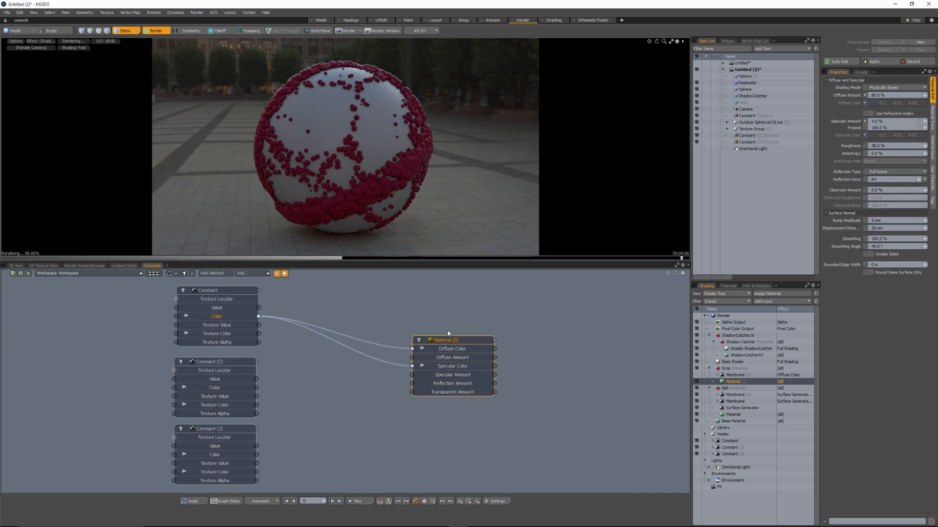
{"action": "left_click_drag", "start_coordinate": [444, 360], "coordinate": [470, 331]}
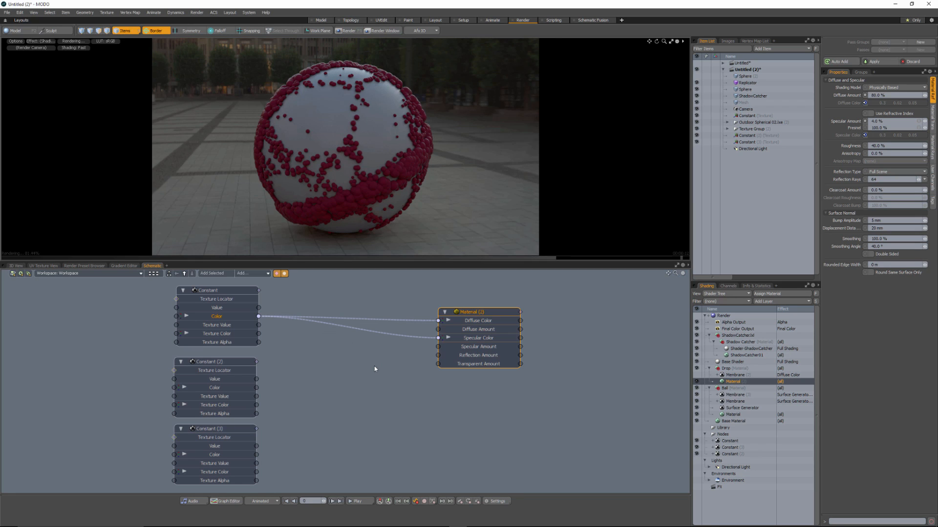
Step: Add a Basic Math Multiply channel modifier and place it between the first Constant and Material (2) nodes
{"action": "left_click", "coordinate": [259, 274]}
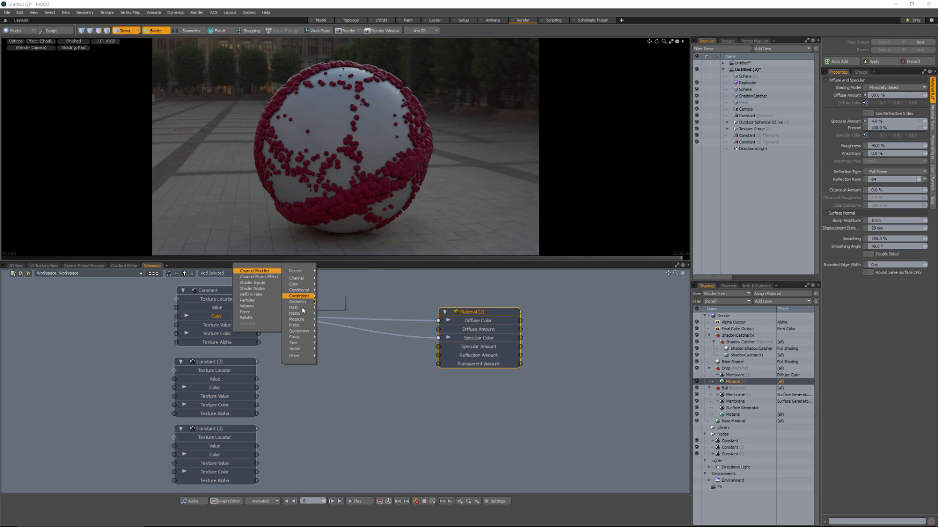
{"action": "mouse_move", "coordinate": [300, 308]}
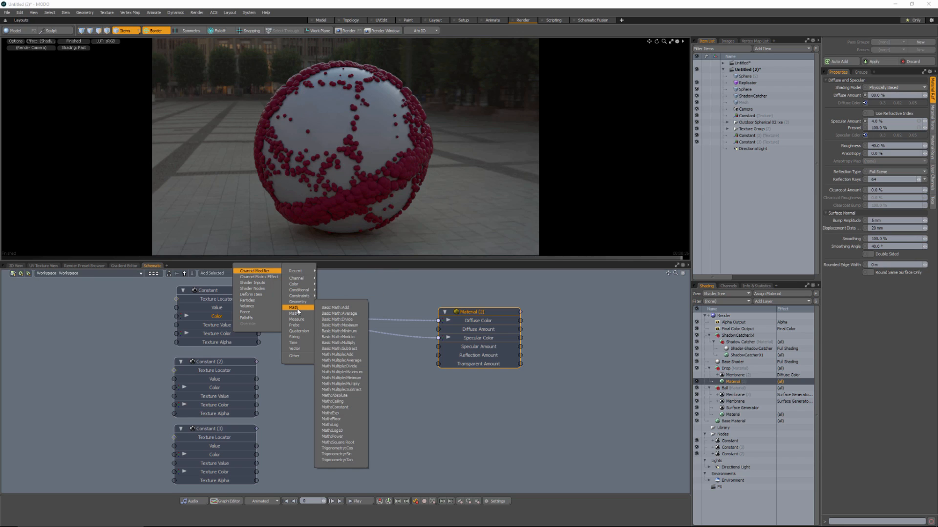
{"action": "left_click", "coordinate": [350, 343]}
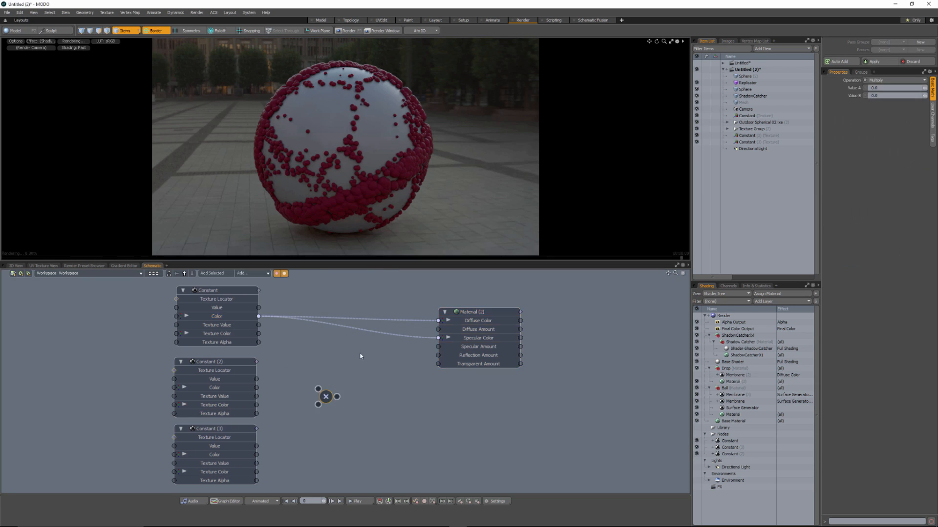
{"action": "left_click_drag", "start_coordinate": [326, 398], "coordinate": [357, 365]}
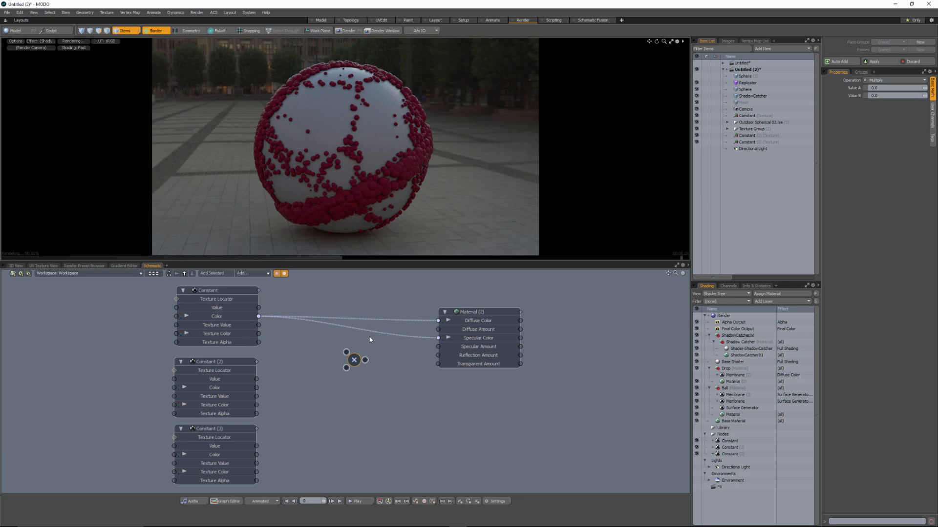
Step: Try linking the first Constant's Texture Alpha to Reflection Amount, and replace that with a link from its Color R to the Multiply node's Value A
{"action": "left_click", "coordinate": [186, 317]}
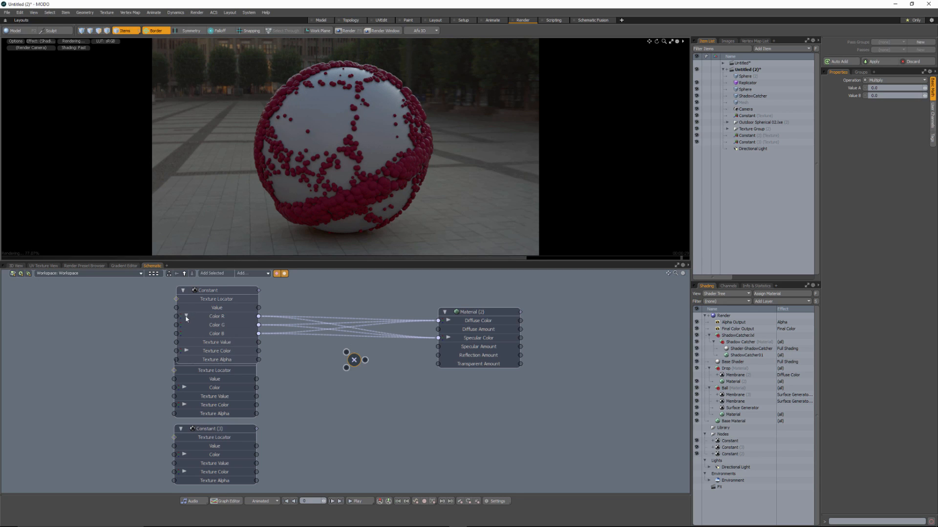
{"action": "left_click", "coordinate": [186, 316]}
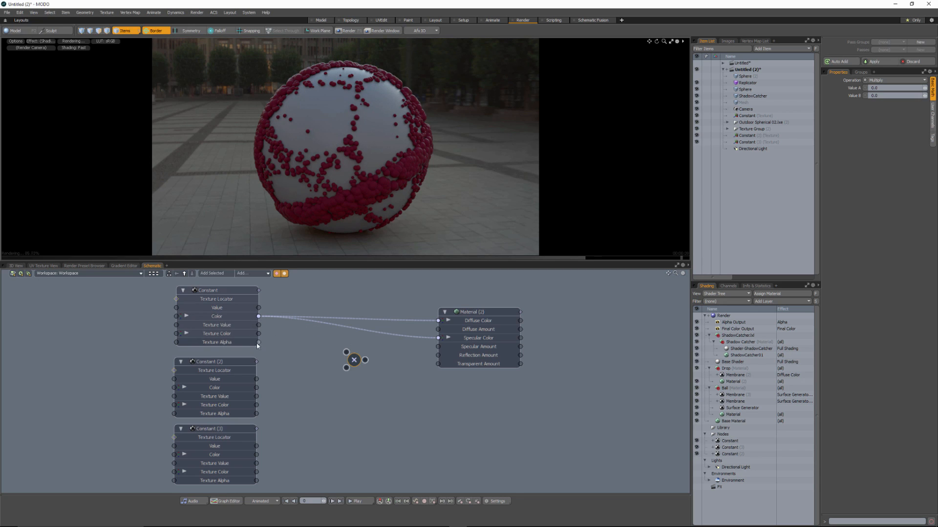
{"action": "left_click_drag", "start_coordinate": [260, 343], "coordinate": [439, 360]}
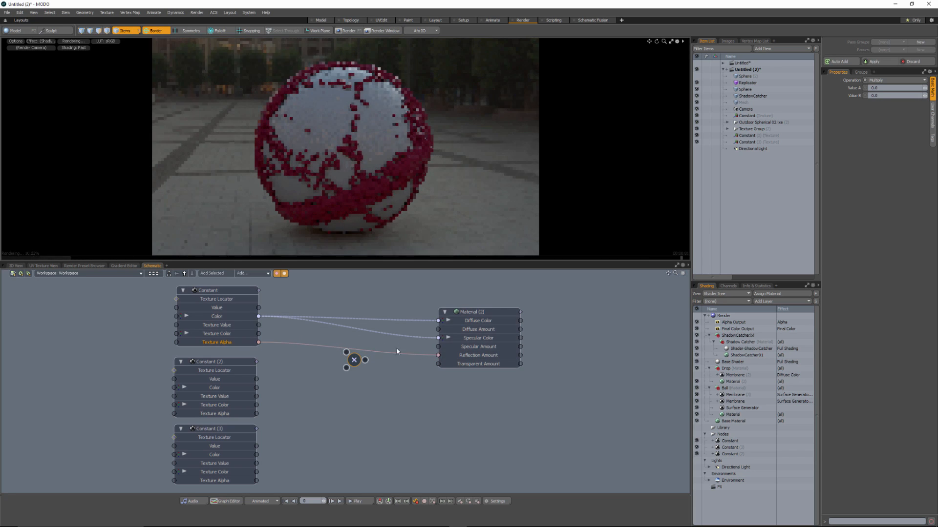
{"action": "left_click_drag", "start_coordinate": [421, 354], "coordinate": [259, 318]}
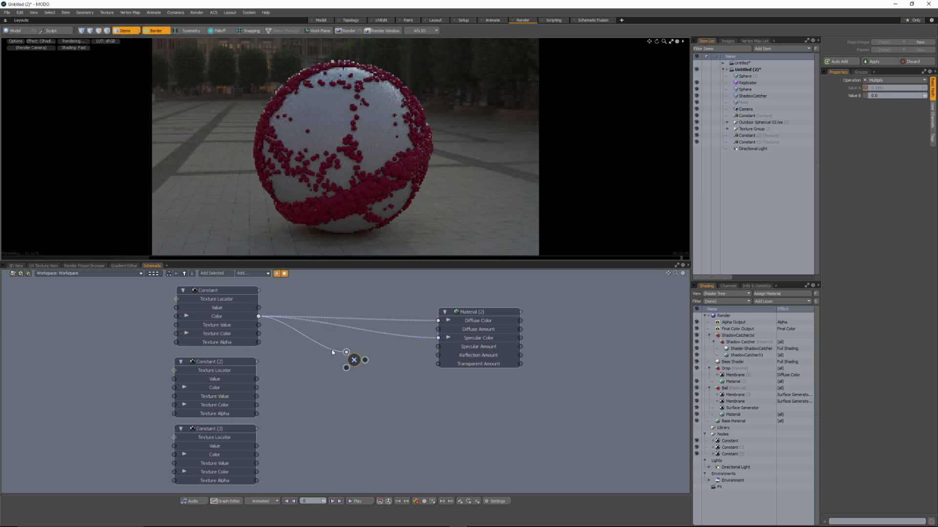
{"action": "left_click", "coordinate": [186, 317]}
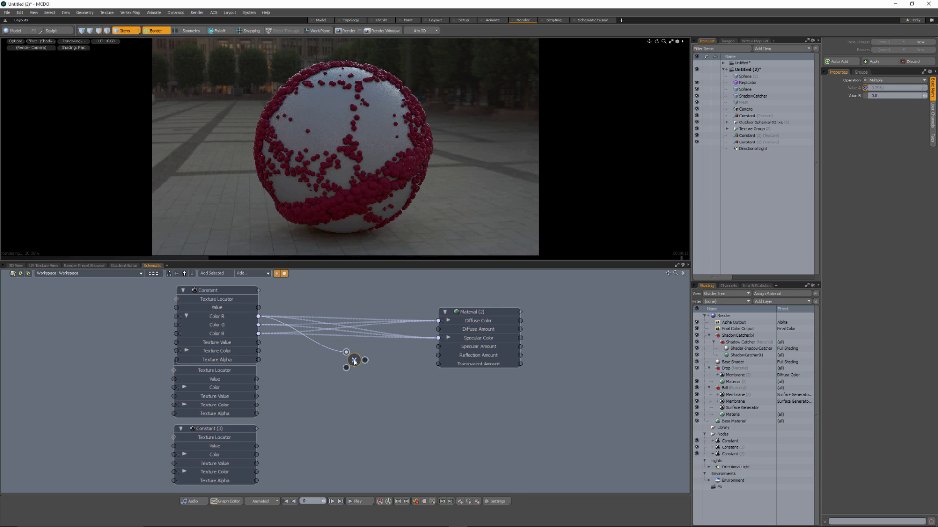
Step: Duplicate the Multiply node twice and arrange the three Basic Math nodes in a vertical column
{"action": "left_click_drag", "start_coordinate": [355, 363], "coordinate": [355, 359]}
{"action": "key", "text": "ctrl+d"}
{"action": "key", "text": "ctrl+d"}
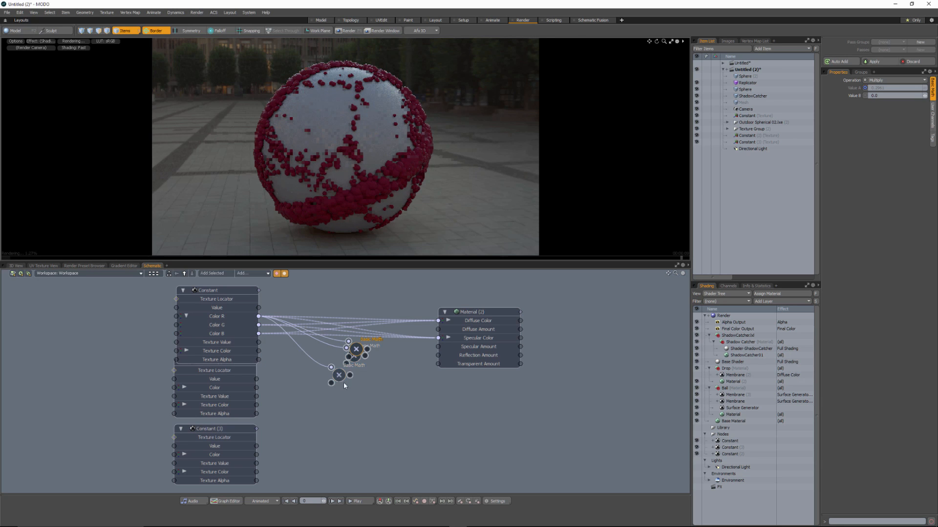
{"action": "left_click_drag", "start_coordinate": [343, 383], "coordinate": [365, 398]}
{"action": "left_click_drag", "start_coordinate": [355, 353], "coordinate": [356, 419]}
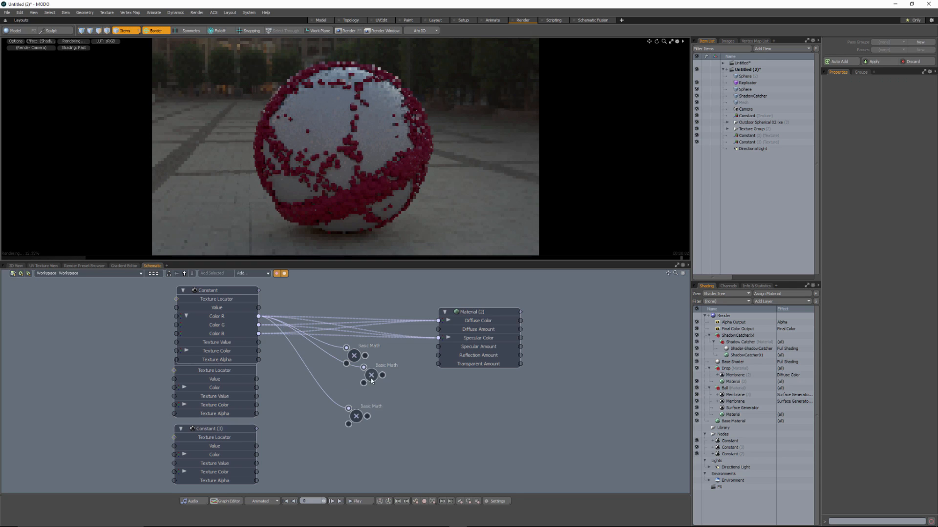
{"action": "left_click_drag", "start_coordinate": [371, 381], "coordinate": [358, 392]}
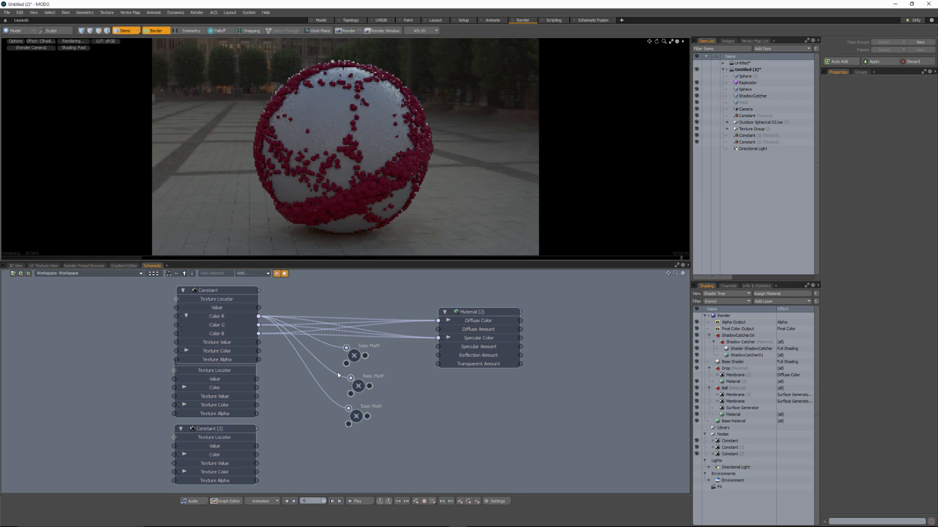
Step: Rewire the copied Multiply nodes so the middle one takes the first Constant's Color G and the lowest one Color B
{"action": "left_click", "coordinate": [335, 374]}
{"action": "key", "text": "Delete"}
{"action": "left_click_drag", "start_coordinate": [351, 378], "coordinate": [260, 329]}
{"action": "left_click", "coordinate": [355, 415]}
{"action": "left_click_drag", "start_coordinate": [348, 408], "coordinate": [259, 335]}
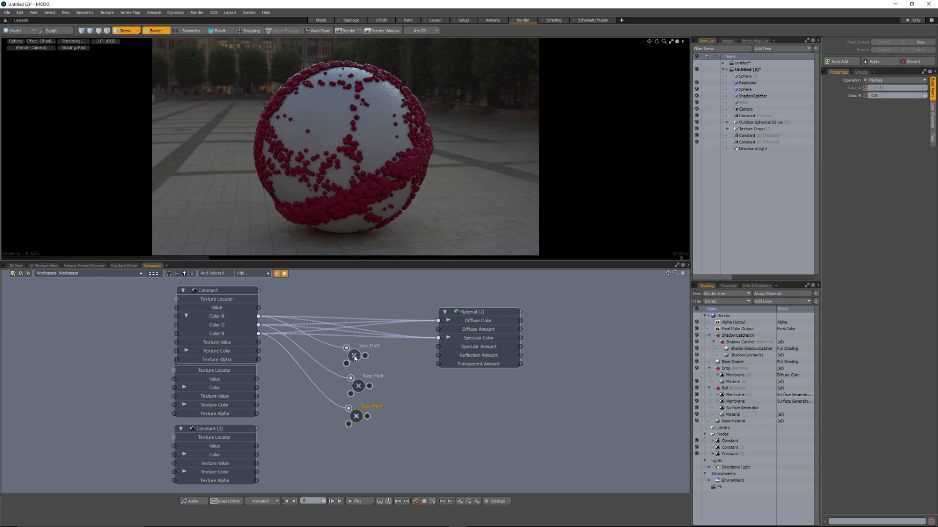
{"action": "left_click_drag", "start_coordinate": [355, 357], "coordinate": [356, 357]}
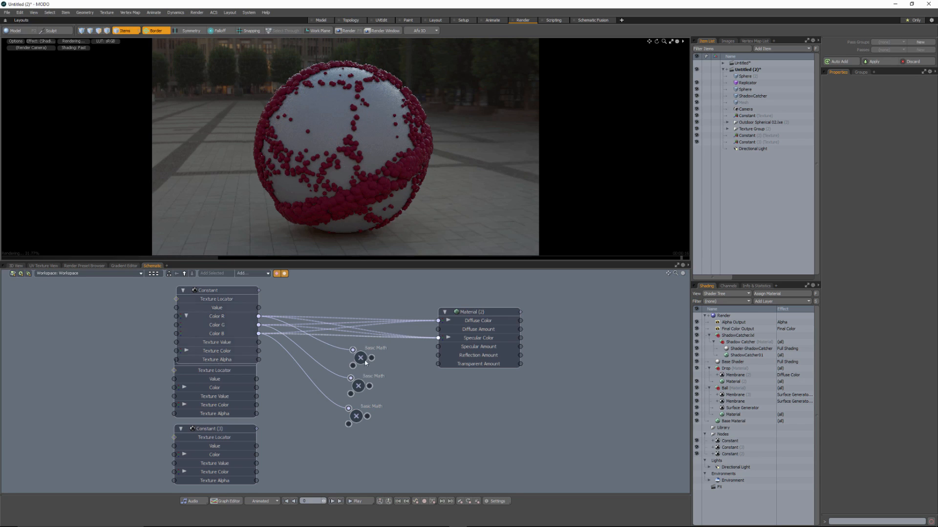
Step: Expand Material (2)'s Specular Color and connect the three Multiply outputs to its R, G and B channels in order
{"action": "left_click", "coordinate": [448, 338]}
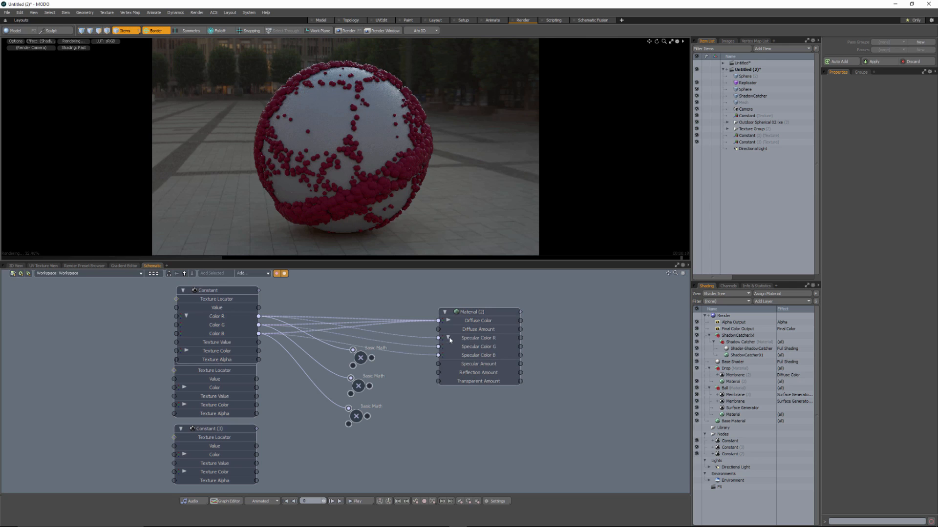
{"action": "left_click_drag", "start_coordinate": [371, 358], "coordinate": [438, 338]}
{"action": "left_click_drag", "start_coordinate": [369, 386], "coordinate": [438, 347]}
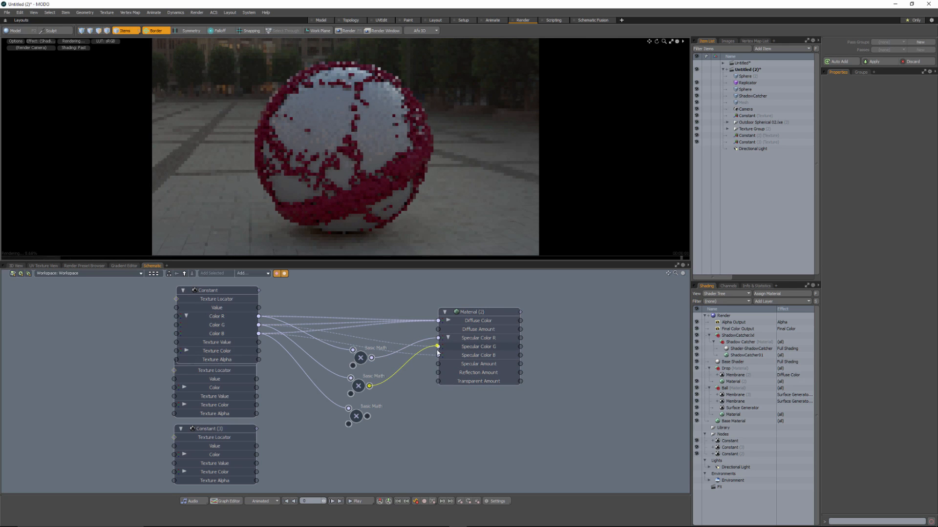
{"action": "left_click_drag", "start_coordinate": [368, 416], "coordinate": [438, 355]}
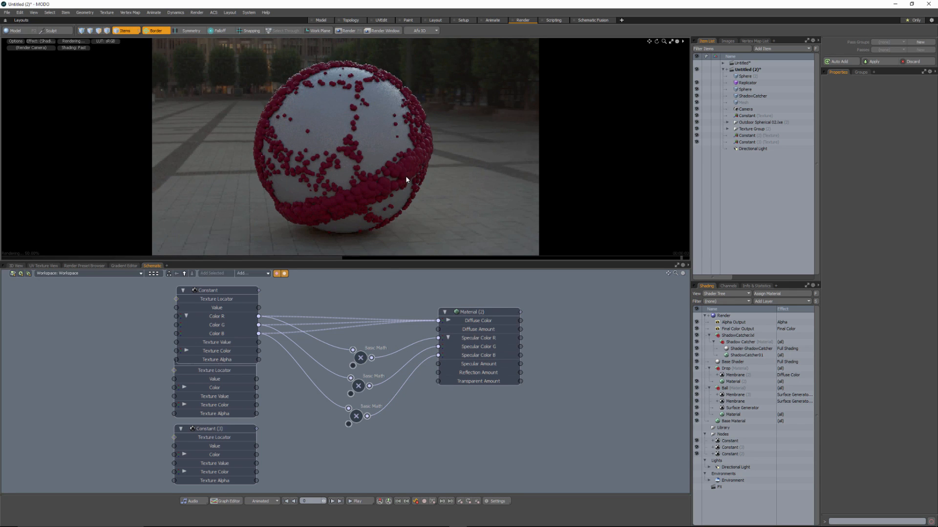
Step: Set Value B of all three Multiply nodes together to 1.0 and finally to 3.0
{"action": "left_click", "coordinate": [360, 358]}
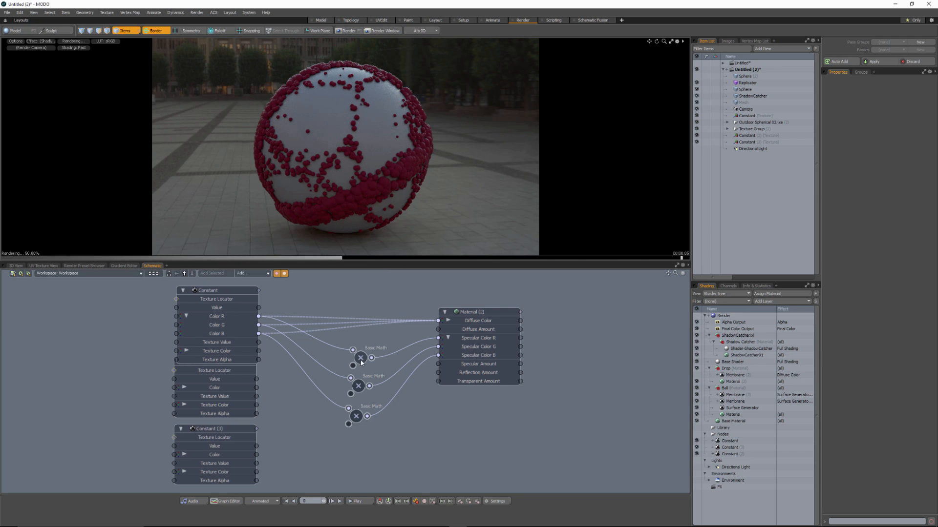
{"action": "left_click", "coordinate": [355, 416], "text": "shift"}
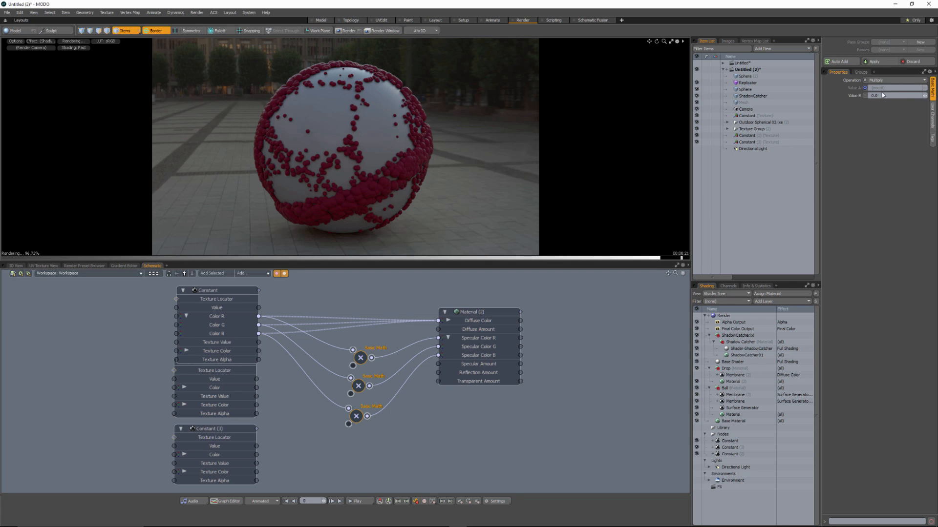
{"action": "type", "text": "1"}
{"action": "key", "text": "Return"}
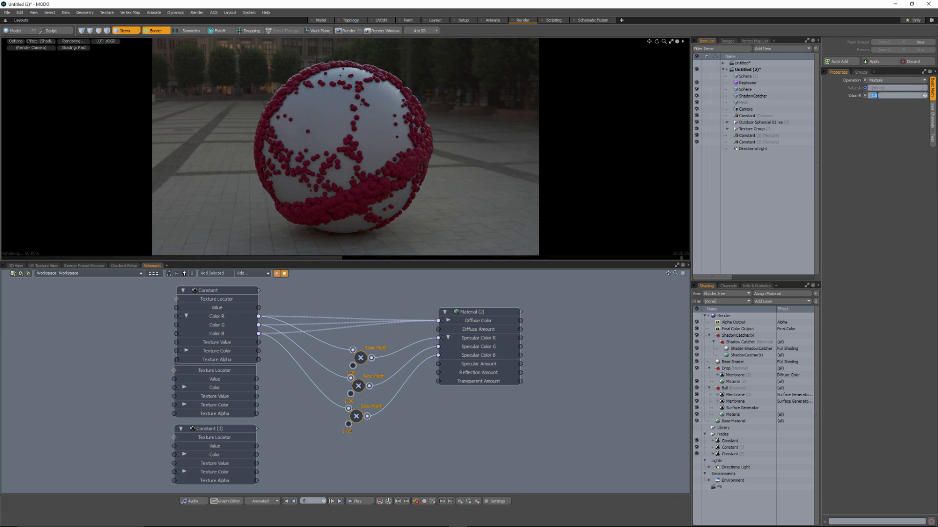
{"action": "type", "text": "3.0"}
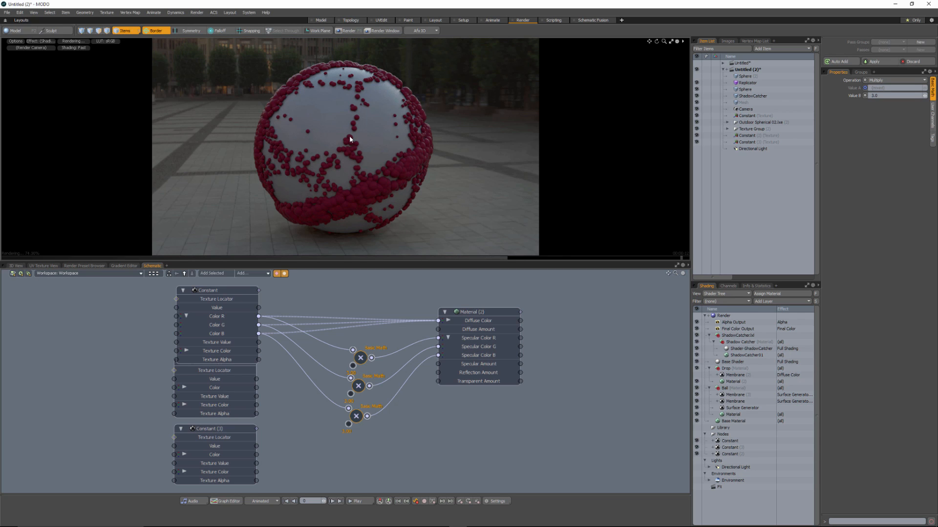
Step: Delete the three Basic Math Multiply nodes from the schematic
{"action": "left_click_drag", "start_coordinate": [356, 416], "coordinate": [357, 418]}
{"action": "left_click", "coordinate": [371, 336]}
{"action": "left_click_drag", "start_coordinate": [360, 362], "coordinate": [358, 420]}
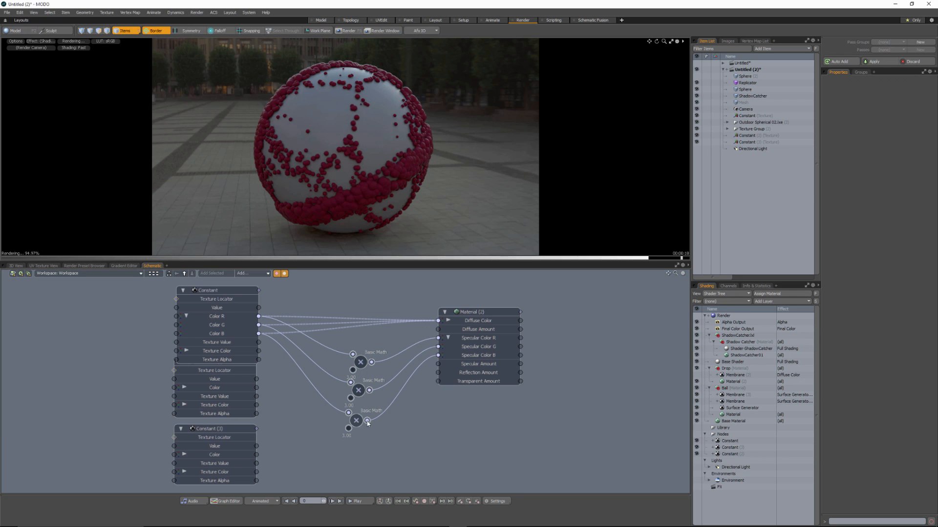
{"action": "left_click_drag", "start_coordinate": [340, 457], "coordinate": [366, 356]}
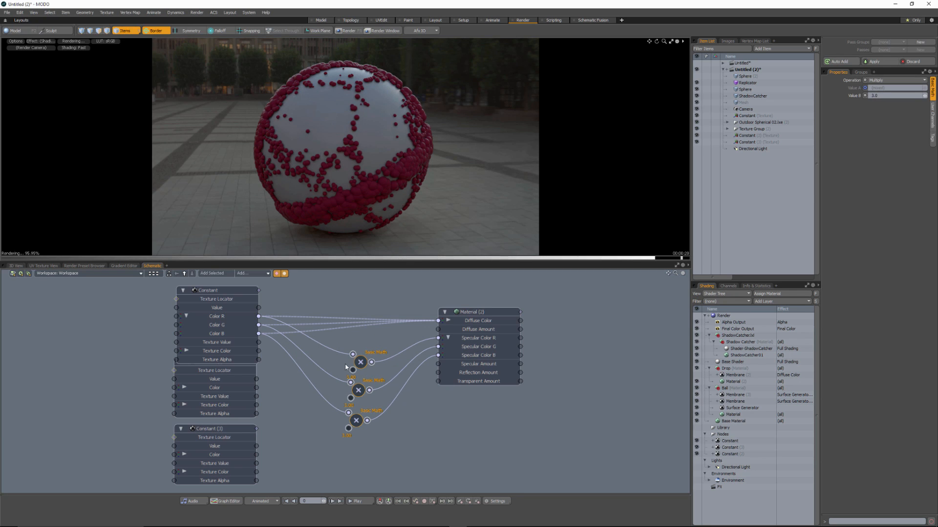
{"action": "key", "text": "Delete"}
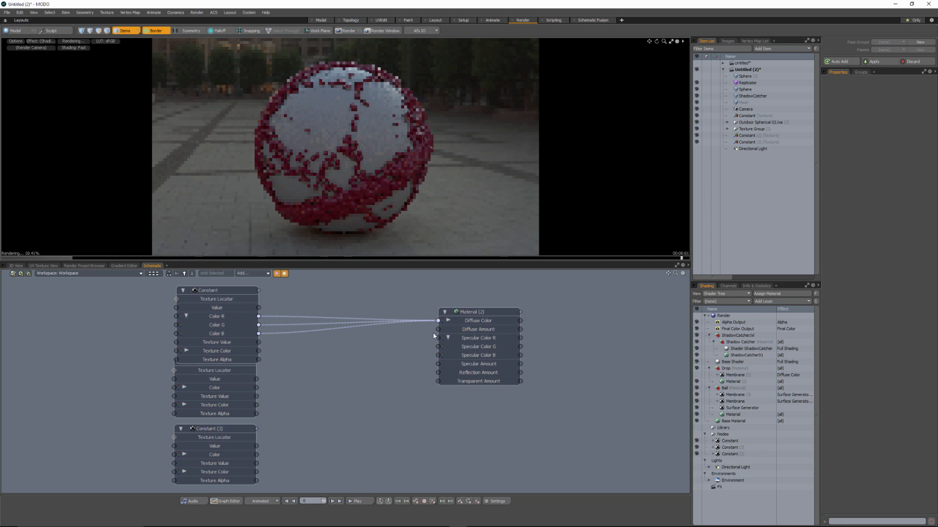
Step: Collapse the split color channels and reconnect the first Constant's Color directly to Material (2)'s Specular Color
{"action": "left_click", "coordinate": [186, 317]}
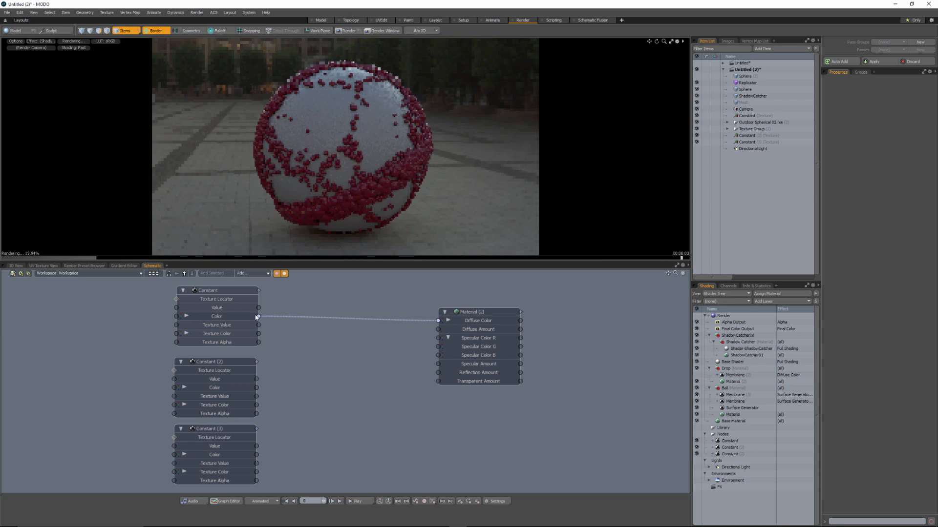
{"action": "left_click_drag", "start_coordinate": [258, 316], "coordinate": [446, 340]}
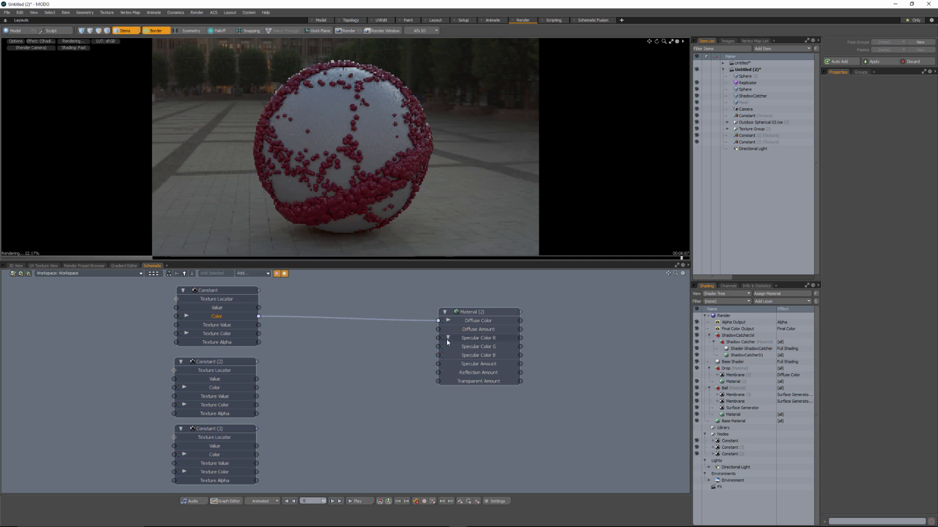
{"action": "left_click", "coordinate": [448, 338]}
{"action": "left_click_drag", "start_coordinate": [257, 318], "coordinate": [438, 338]}
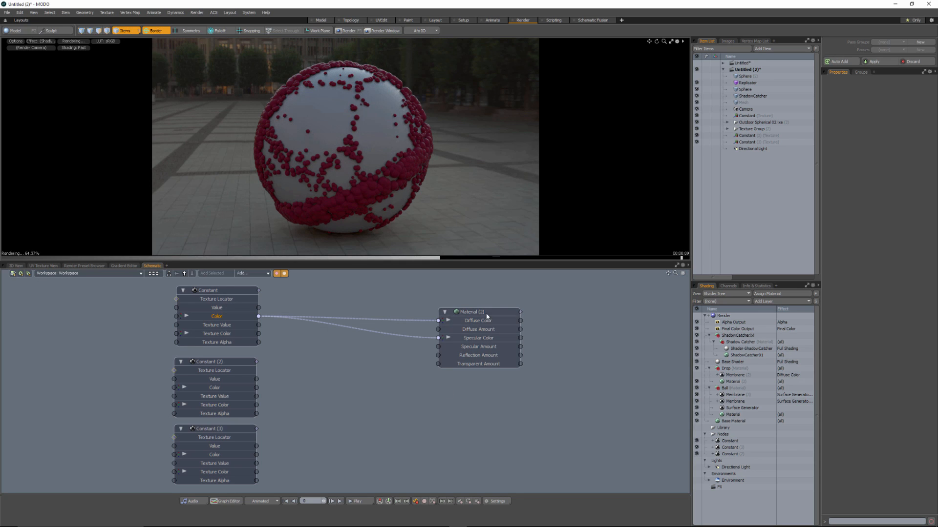
Step: Disconnect the first Constant's Color from Material (2)'s Diffuse Color and Specular Color
{"action": "left_click_drag", "start_coordinate": [486, 312], "coordinate": [505, 315]}
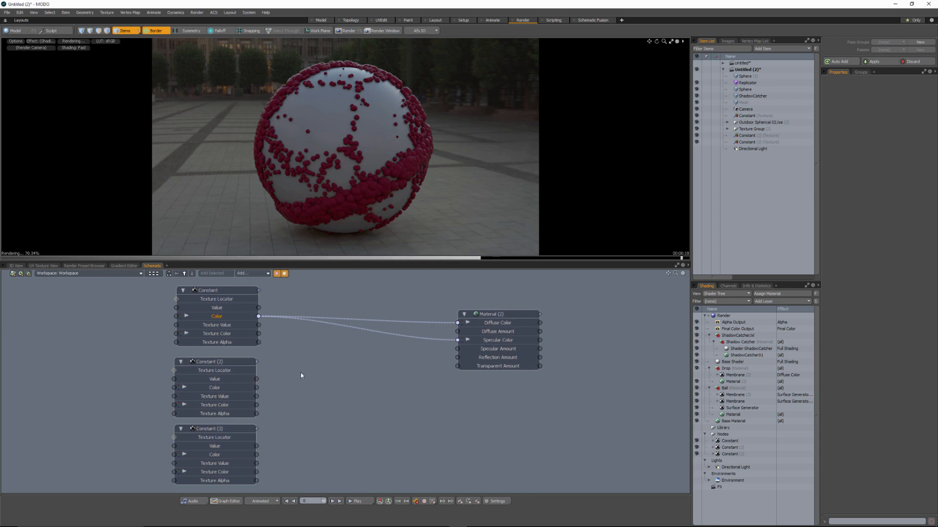
{"action": "left_click", "coordinate": [220, 362]}
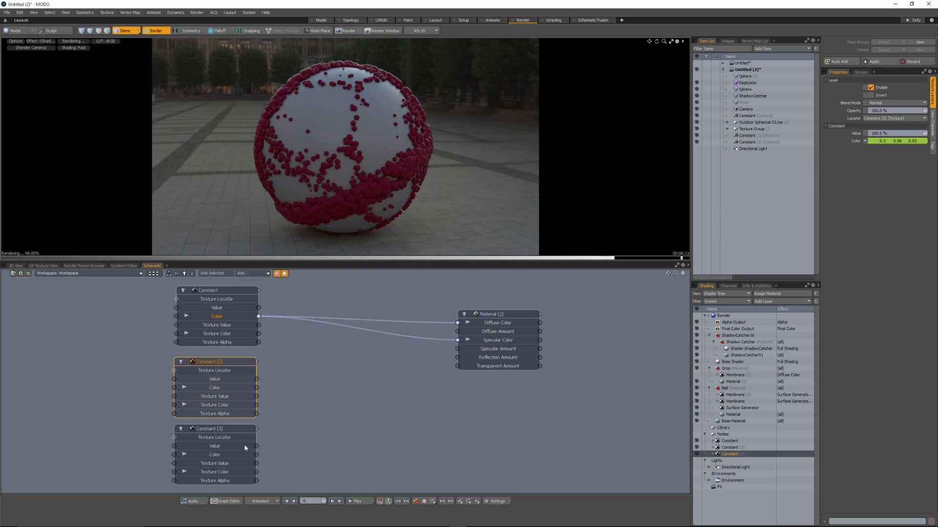
{"action": "left_click", "coordinate": [213, 430]}
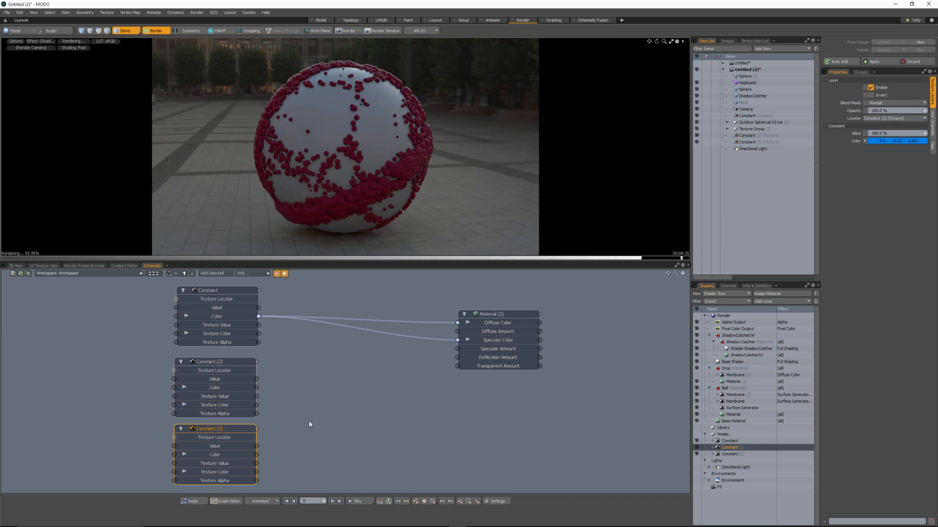
{"action": "left_click_drag", "start_coordinate": [458, 340], "coordinate": [400, 337]}
{"action": "left_click_drag", "start_coordinate": [457, 322], "coordinate": [381, 325]}
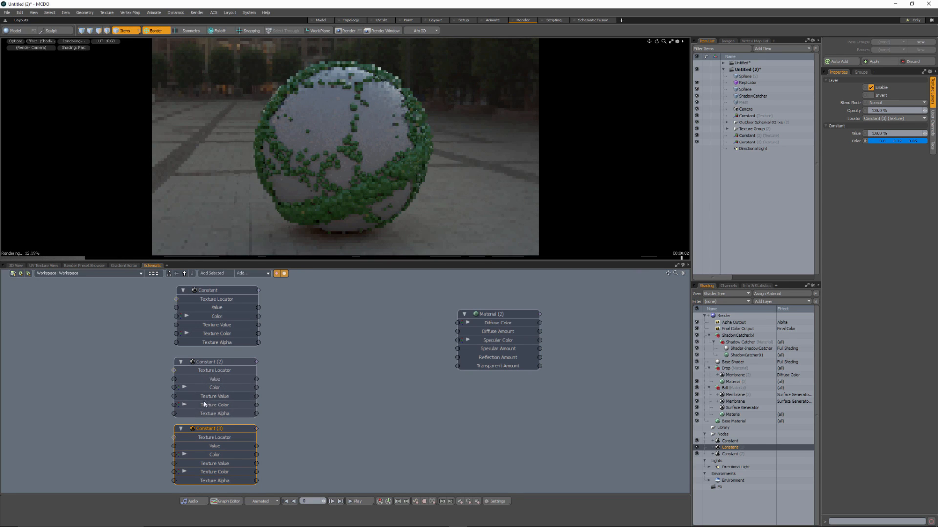
Step: Drive Material (2)'s Diffuse Color from Constant (2)'s Color, then replace that source with Constant (3)'s Color
{"action": "left_click_drag", "start_coordinate": [231, 366], "coordinate": [457, 323]}
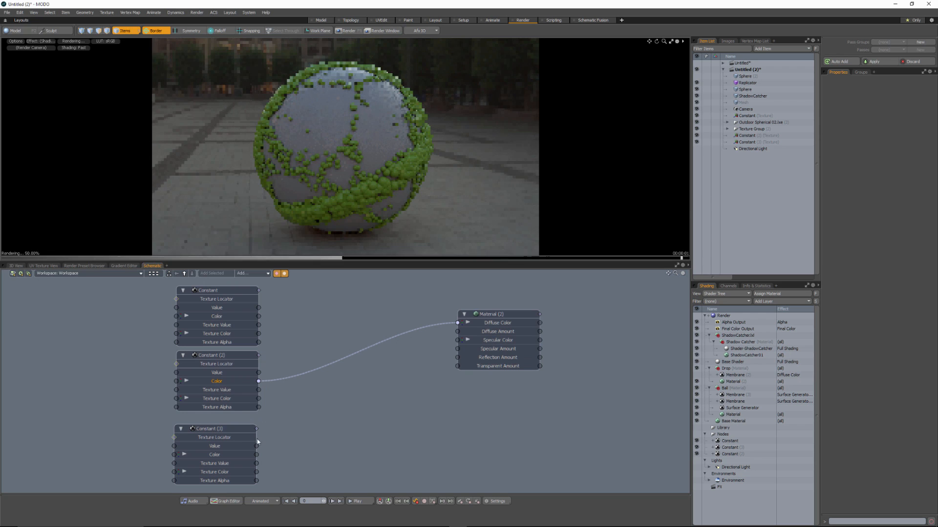
{"action": "left_click_drag", "start_coordinate": [256, 456], "coordinate": [459, 324]}
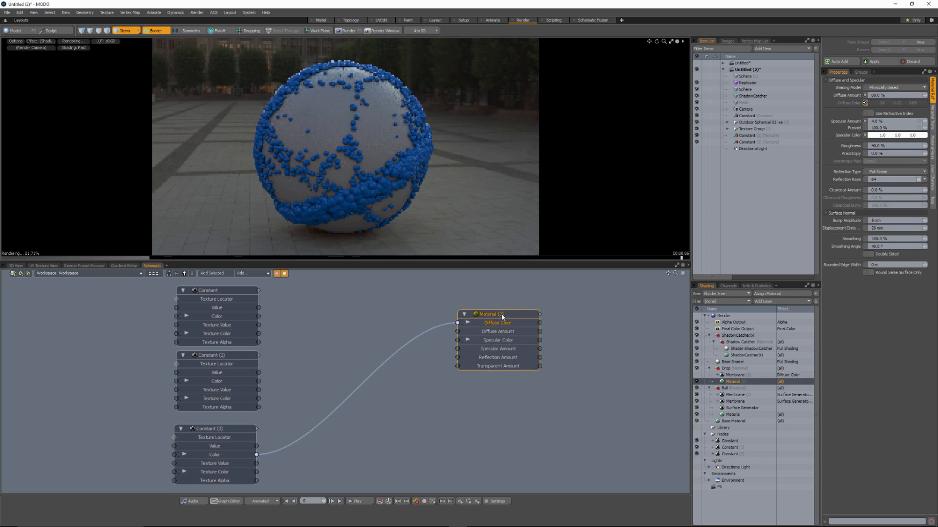
Step: Add the Ball group's Material to the schematic below Material (2) and connect Constant (3)'s Color to its Diffuse Color
{"action": "left_click_drag", "start_coordinate": [501, 318], "coordinate": [509, 297]}
{"action": "left_click", "coordinate": [590, 381]}
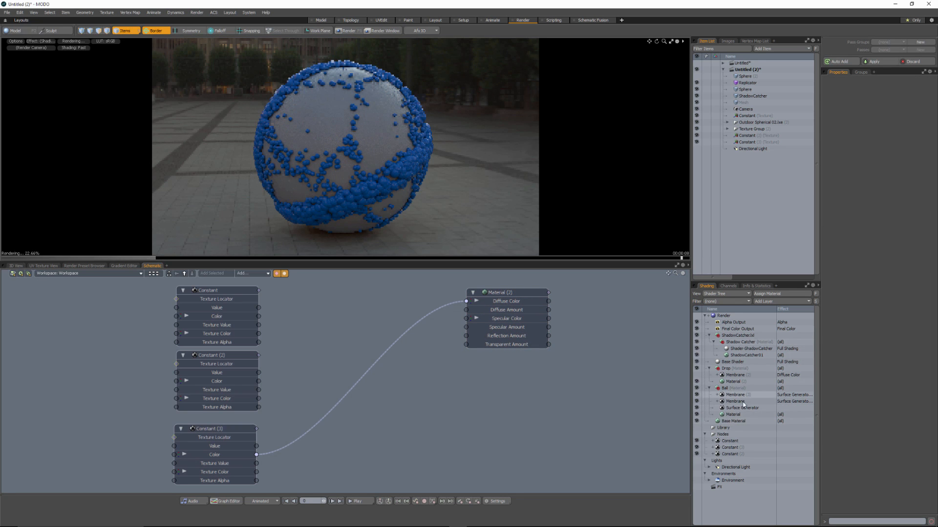
{"action": "left_click_drag", "start_coordinate": [733, 416], "coordinate": [527, 384]}
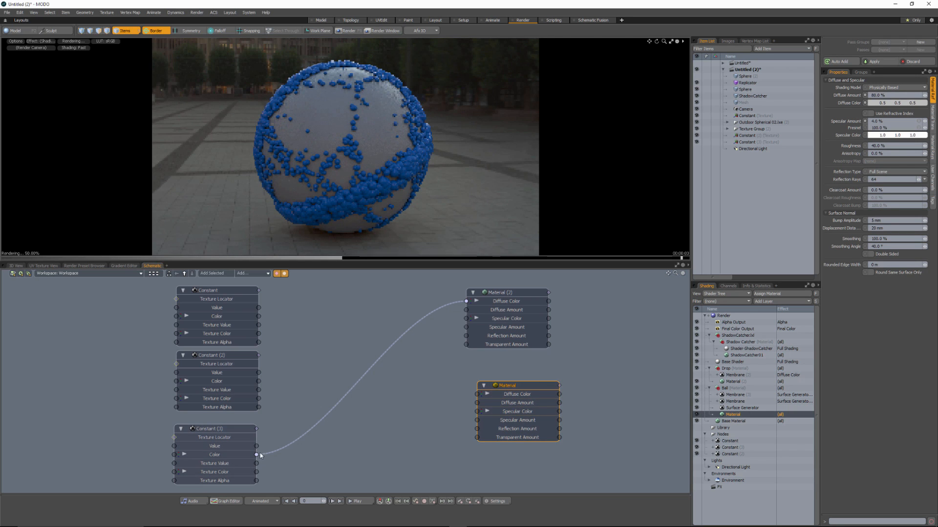
{"action": "left_click_drag", "start_coordinate": [256, 455], "coordinate": [477, 394]}
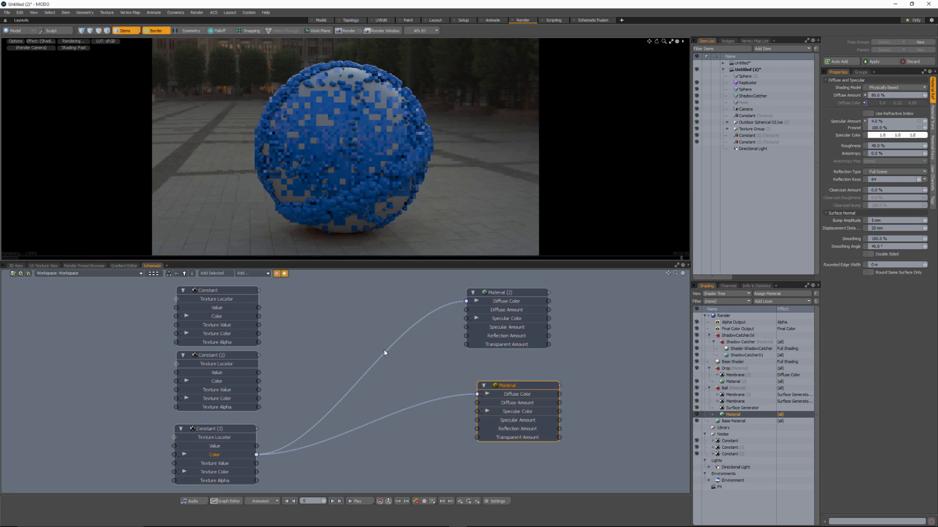
Step: Brighten Constant (3)'s blue color by raising its blue channel to 1.0 and adjusting its green channel
{"action": "left_click", "coordinate": [228, 470]}
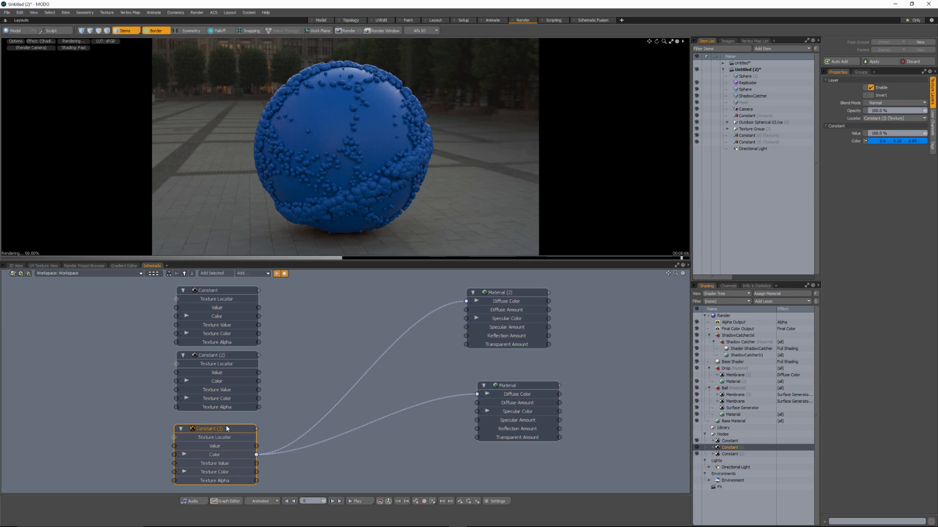
{"action": "left_click_drag", "start_coordinate": [227, 429], "coordinate": [225, 424]}
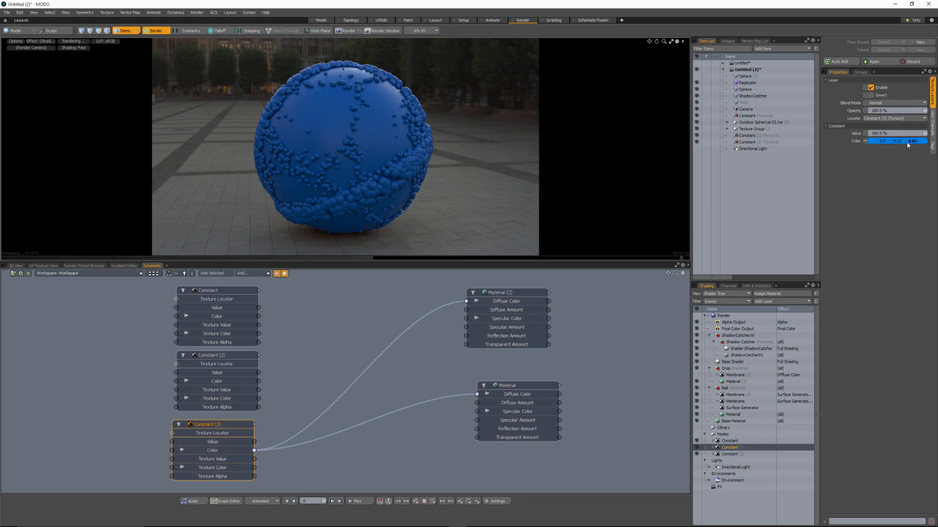
{"action": "left_click_drag", "start_coordinate": [898, 141], "coordinate": [906, 141]}
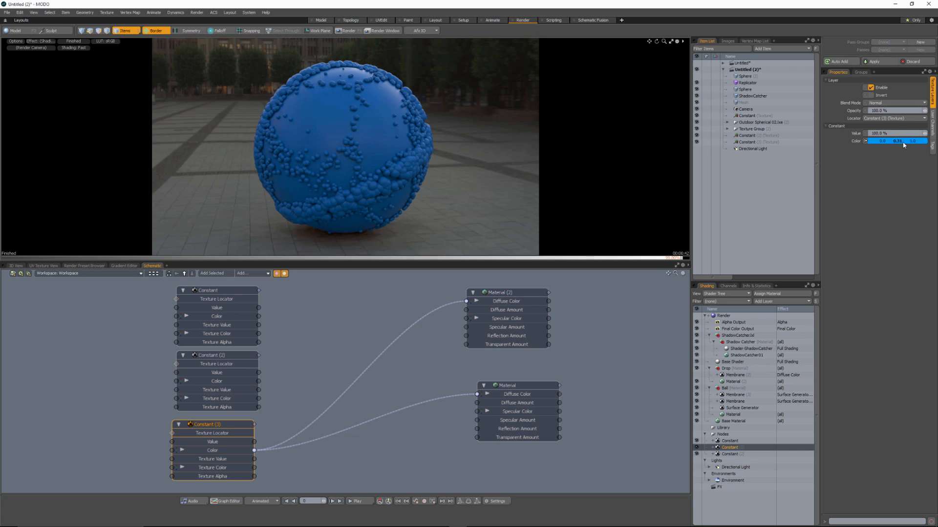
{"action": "left_click_drag", "start_coordinate": [904, 145], "coordinate": [898, 145]}
Step: Disconnect Constant (3) from both materials and add a Texture Switch node between the Constants and the materials
{"action": "left_click_drag", "start_coordinate": [433, 312], "coordinate": [409, 312]}
{"action": "left_click_drag", "start_coordinate": [462, 397], "coordinate": [352, 320]}
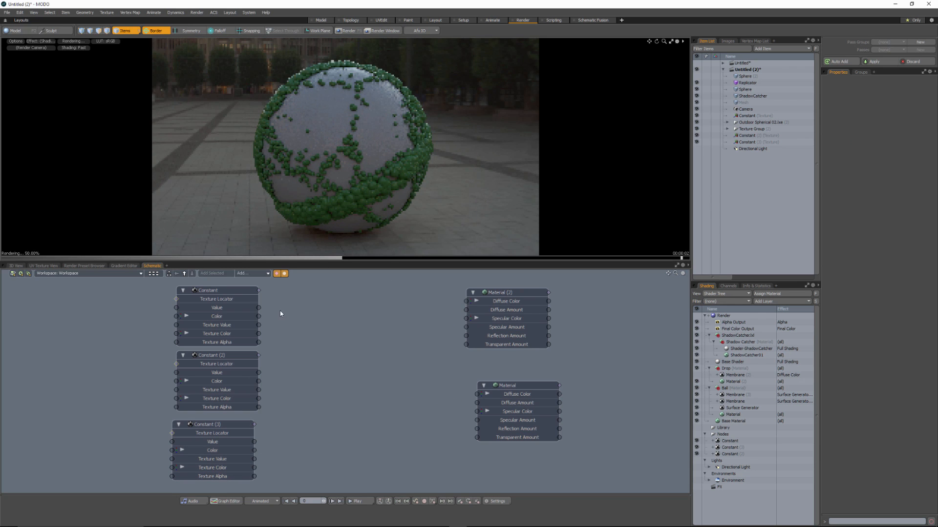
{"action": "left_click", "coordinate": [258, 274]}
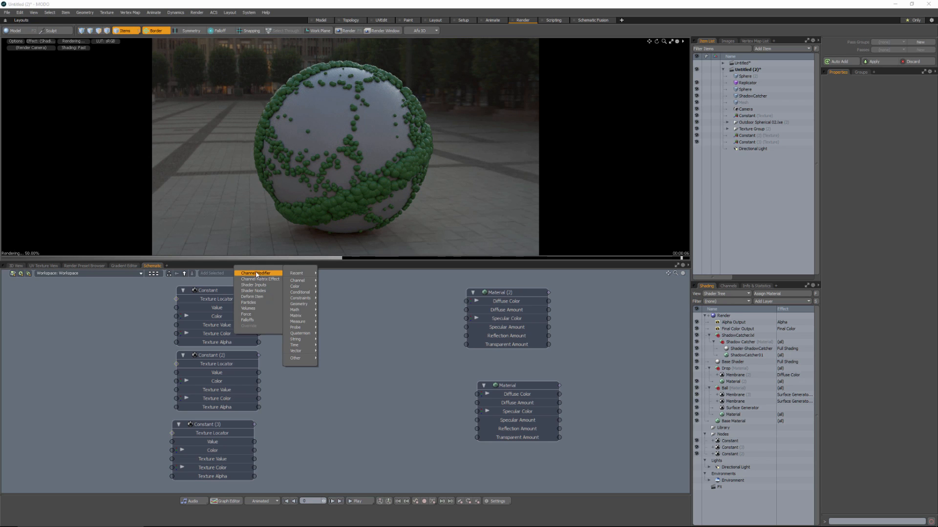
{"action": "mouse_move", "coordinate": [258, 287]}
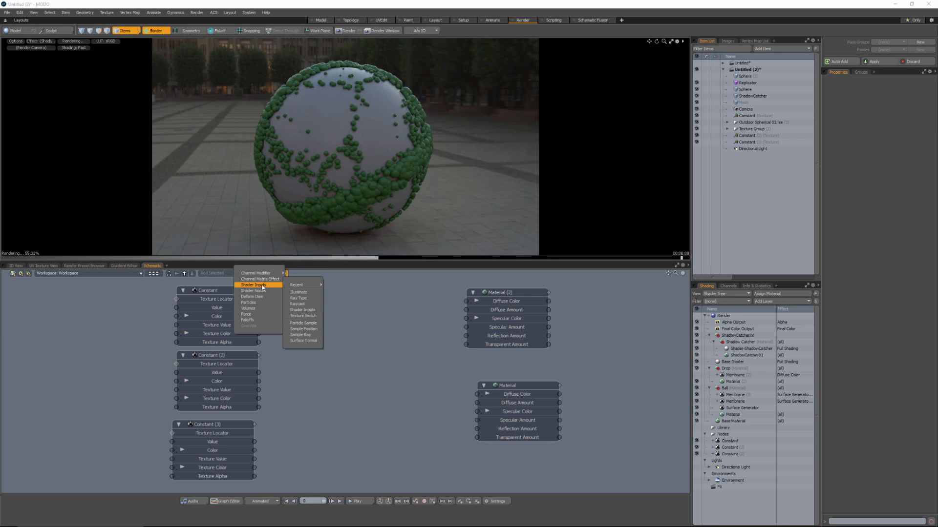
{"action": "left_click", "coordinate": [295, 323]}
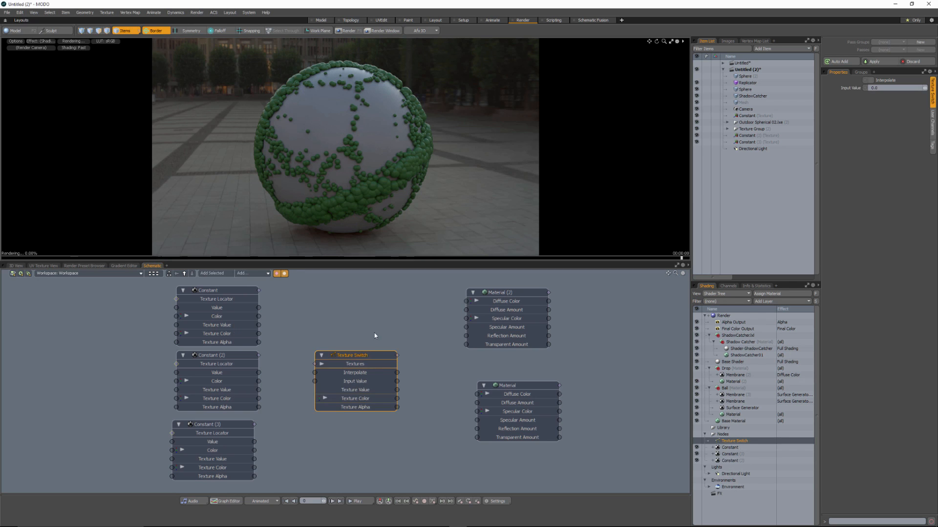
{"action": "left_click_drag", "start_coordinate": [364, 354], "coordinate": [384, 328]}
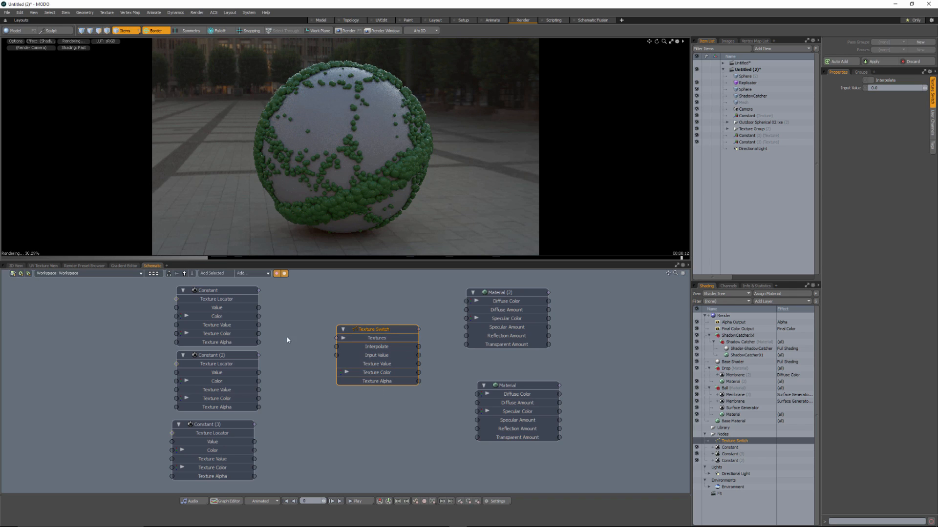
Step: Connect all three Constant nodes to the Texture Switch's Textures input and expand that input
{"action": "left_click_drag", "start_coordinate": [258, 291], "coordinate": [336, 338]}
{"action": "left_click_drag", "start_coordinate": [258, 355], "coordinate": [337, 338]}
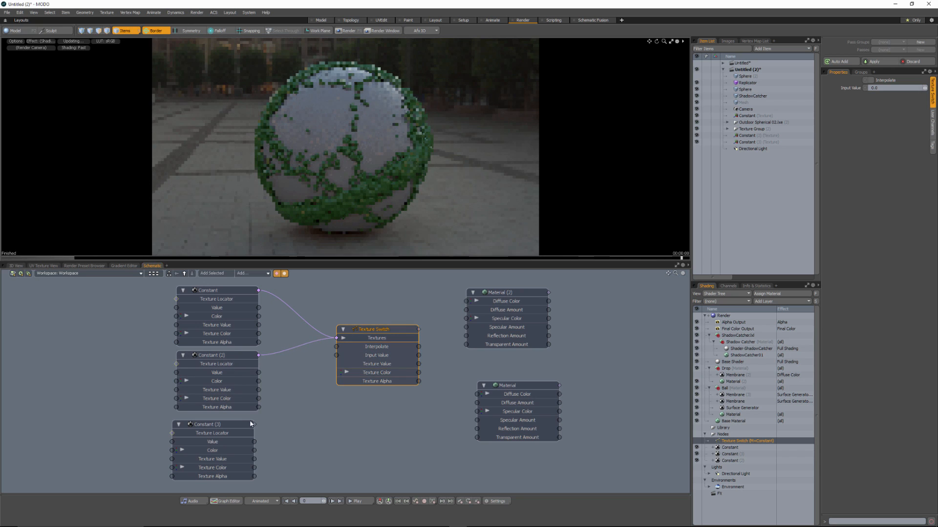
{"action": "left_click_drag", "start_coordinate": [254, 424], "coordinate": [337, 338]}
{"action": "left_click", "coordinate": [343, 337]}
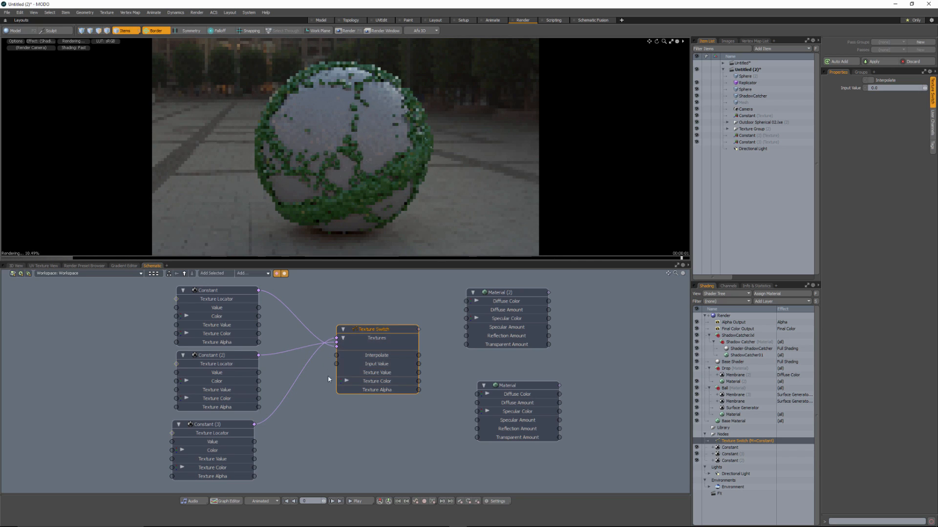
Step: Rearrange the Constant nodes into a vertical stack ordered Constant (3), Constant (2) and Constant from top to bottom
{"action": "left_click_drag", "start_coordinate": [220, 386], "coordinate": [135, 384]}
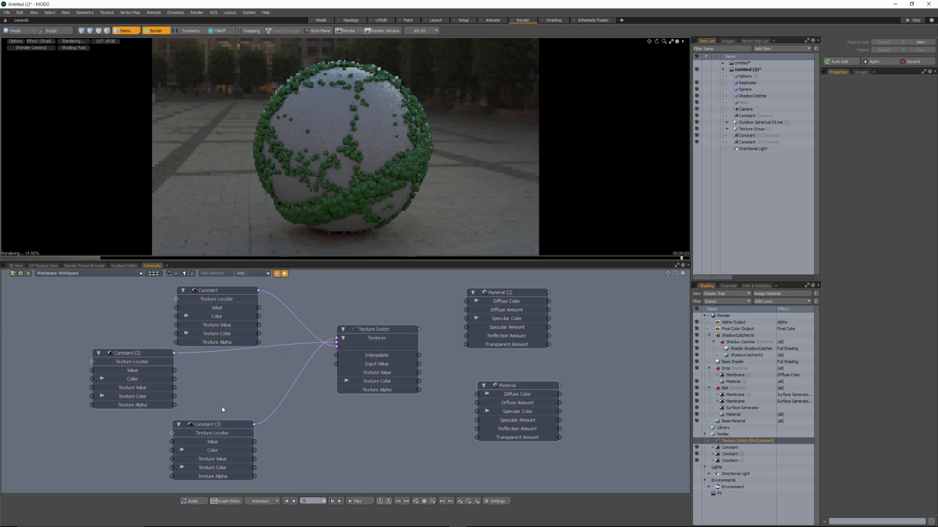
{"action": "left_click_drag", "start_coordinate": [221, 426], "coordinate": [222, 374]}
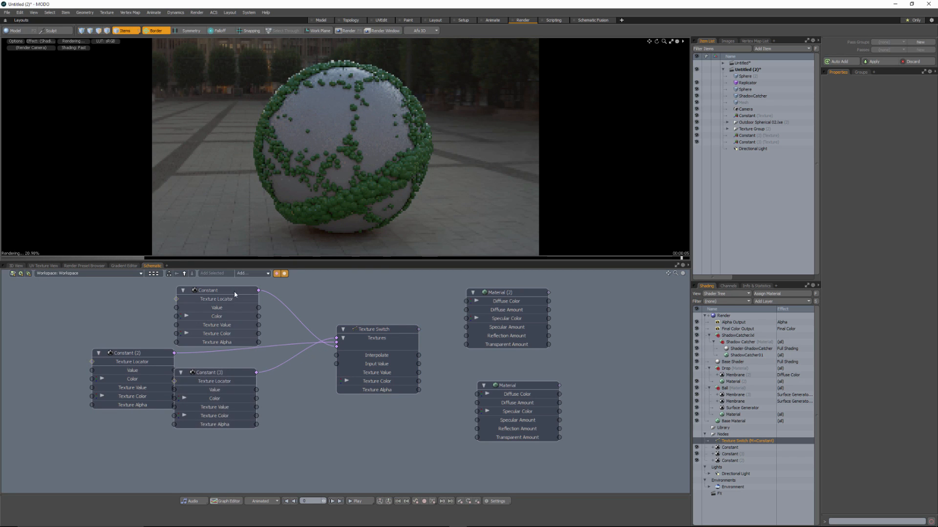
{"action": "left_click_drag", "start_coordinate": [233, 291], "coordinate": [227, 437]}
{"action": "left_click_drag", "start_coordinate": [224, 372], "coordinate": [227, 367]}
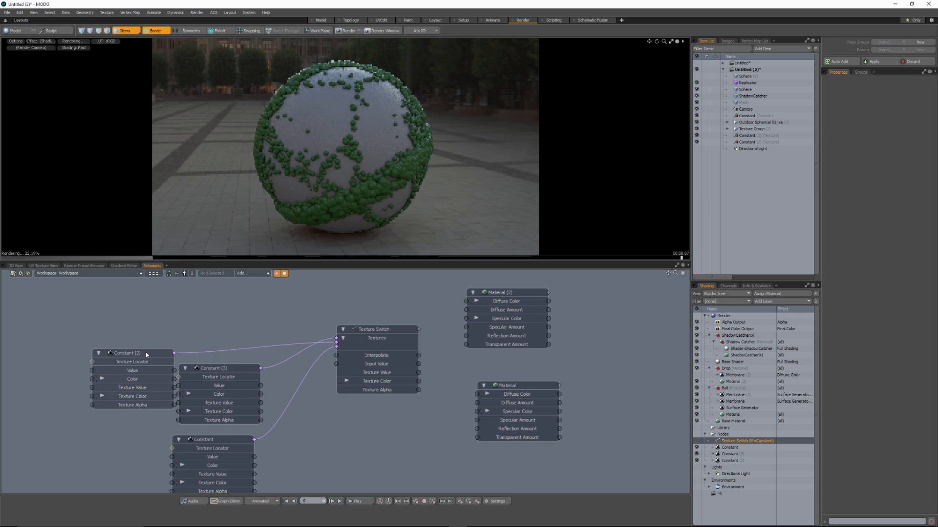
{"action": "left_click_drag", "start_coordinate": [147, 353], "coordinate": [214, 293]}
{"action": "left_click_drag", "start_coordinate": [228, 370], "coordinate": [213, 365]}
{"action": "left_click_drag", "start_coordinate": [225, 442], "coordinate": [210, 433]}
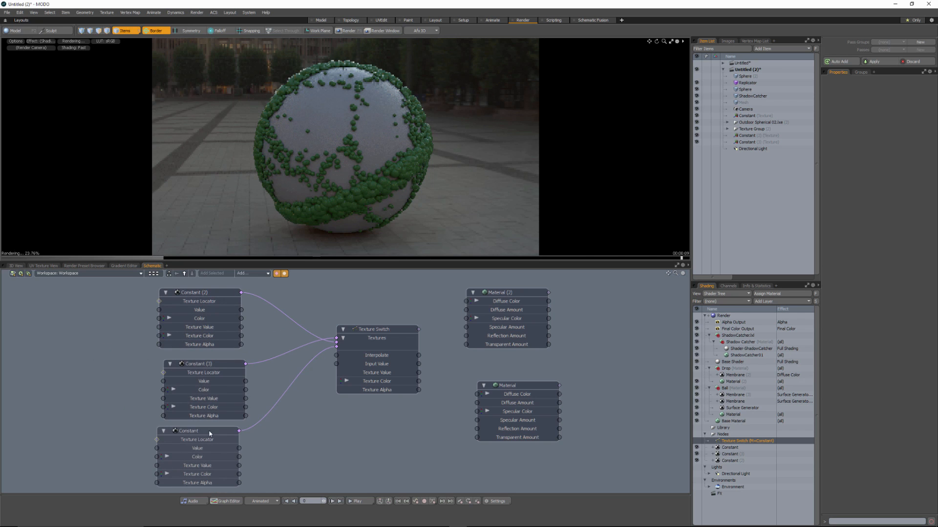
{"action": "left_click_drag", "start_coordinate": [200, 364], "coordinate": [252, 329]}
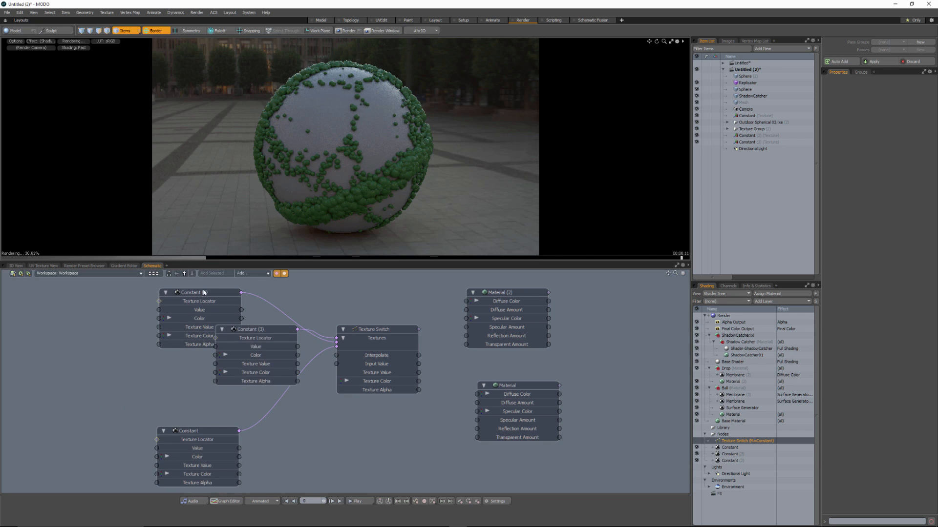
{"action": "left_click_drag", "start_coordinate": [204, 292], "coordinate": [194, 357]}
{"action": "left_click_drag", "start_coordinate": [252, 329], "coordinate": [185, 286]}
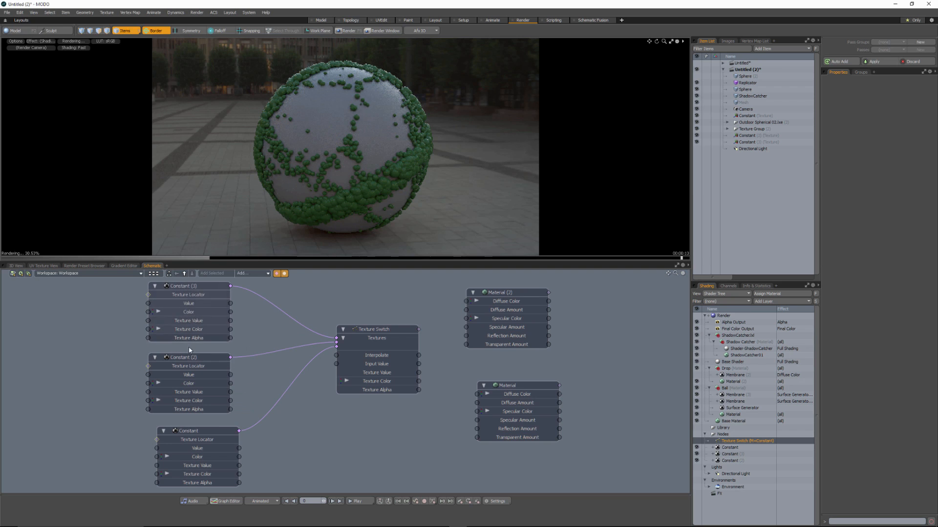
{"action": "left_click_drag", "start_coordinate": [196, 357], "coordinate": [203, 357]}
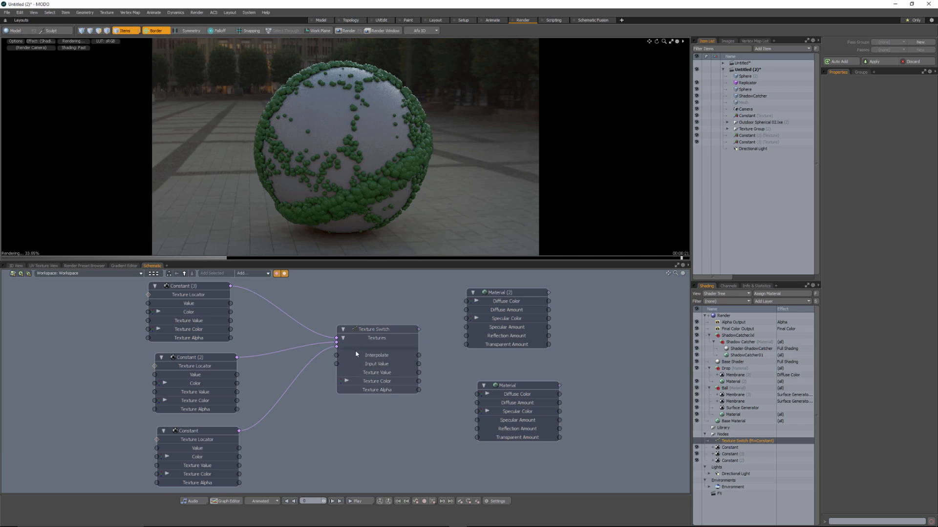
Step: Connect the Texture Switch's Texture Color to Material (2)'s Diffuse Color, also trying it on Specular Color before deleting that second link
{"action": "left_click_drag", "start_coordinate": [391, 332], "coordinate": [365, 327]}
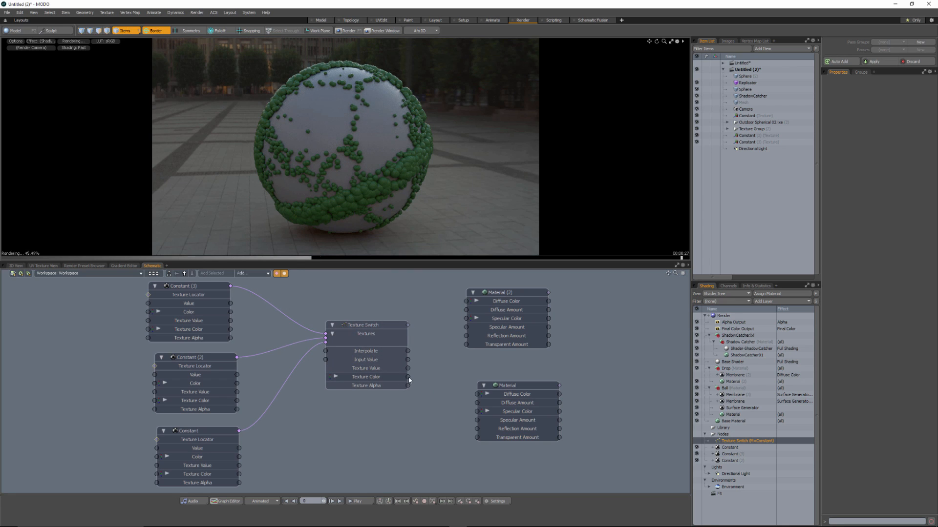
{"action": "left_click_drag", "start_coordinate": [408, 377], "coordinate": [498, 304]}
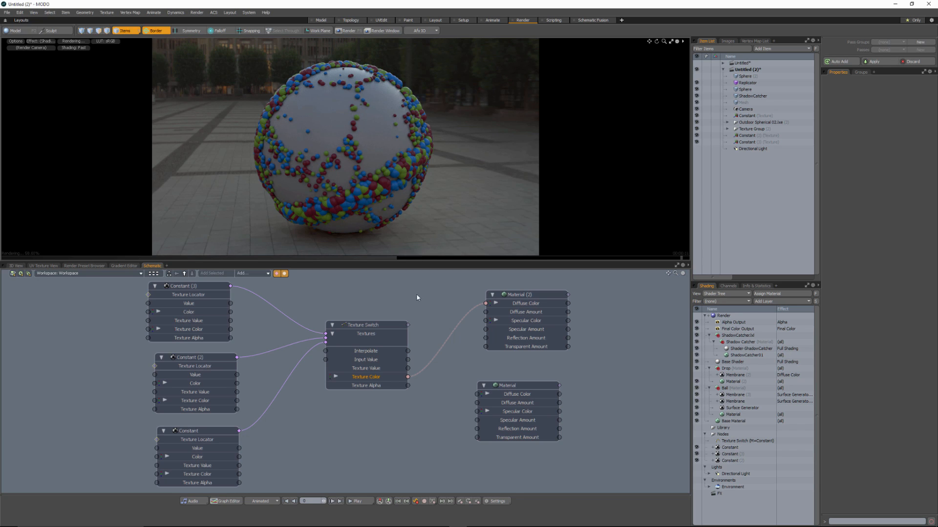
{"action": "left_click_drag", "start_coordinate": [408, 377], "coordinate": [486, 322]}
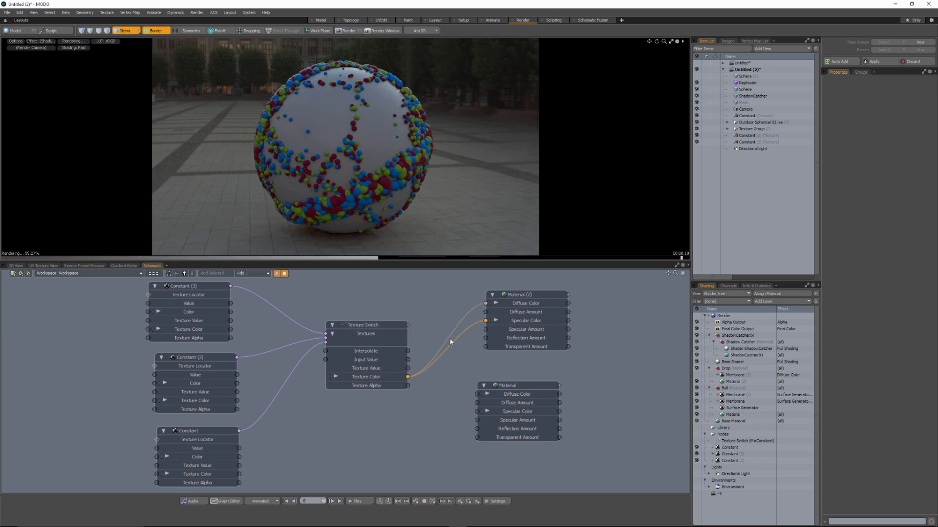
{"action": "key", "text": "Delete"}
Step: Add a second Texture Switch node and place it above the first one in the schematic
{"action": "left_click_drag", "start_coordinate": [378, 326], "coordinate": [376, 351]}
{"action": "left_click_drag", "start_coordinate": [276, 293], "coordinate": [284, 343], "text": "alt"}
{"action": "left_click", "coordinate": [247, 274]}
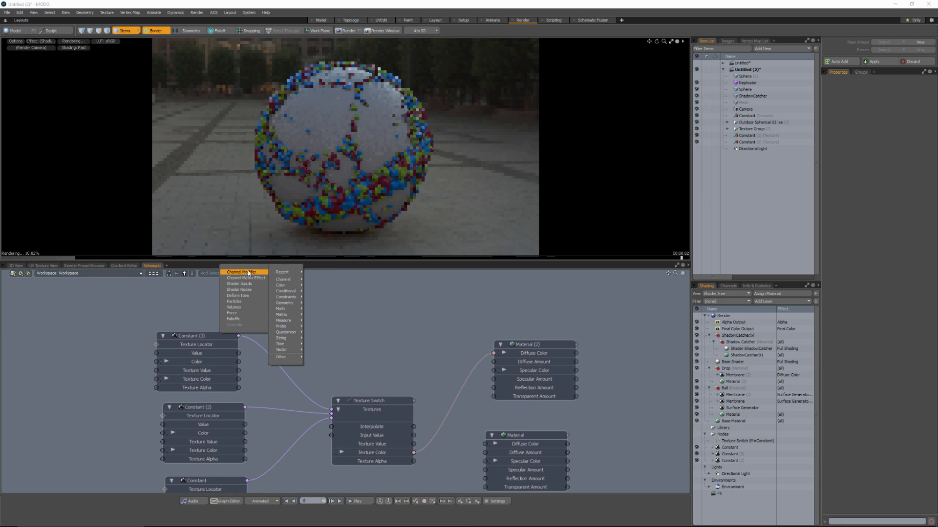
{"action": "mouse_move", "coordinate": [244, 278]}
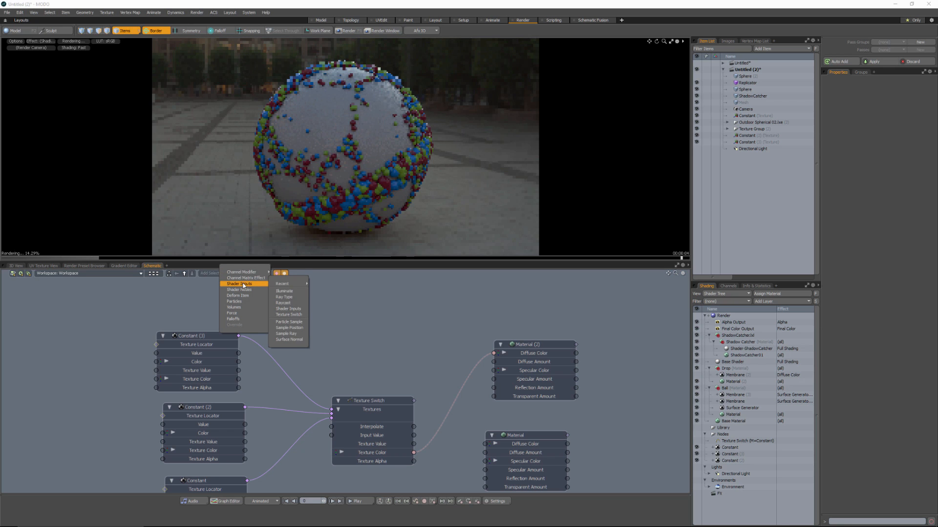
{"action": "left_click", "coordinate": [290, 312]}
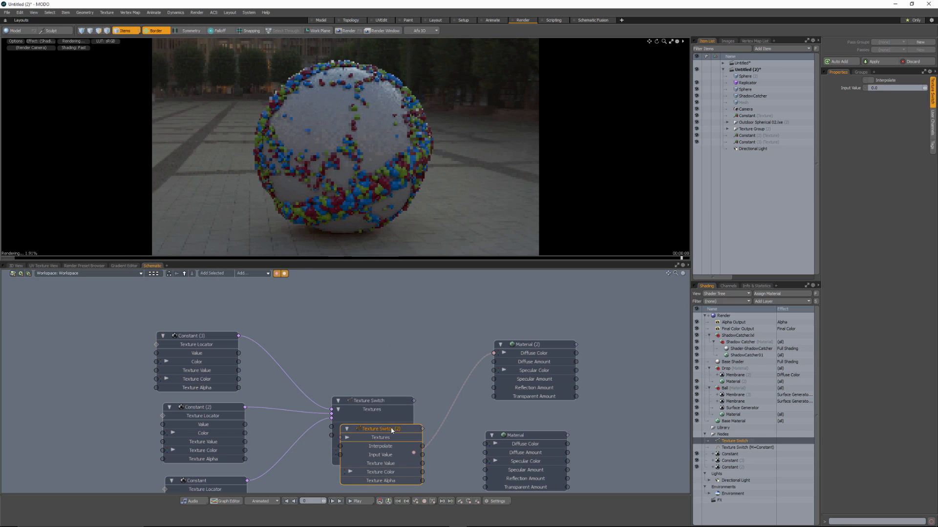
{"action": "left_click_drag", "start_coordinate": [385, 430], "coordinate": [386, 302]}
Step: Stagger the three Constant nodes diagonally, with Constant (3) furthest left and Constant furthest right
{"action": "left_click_drag", "start_coordinate": [208, 341], "coordinate": [119, 347]}
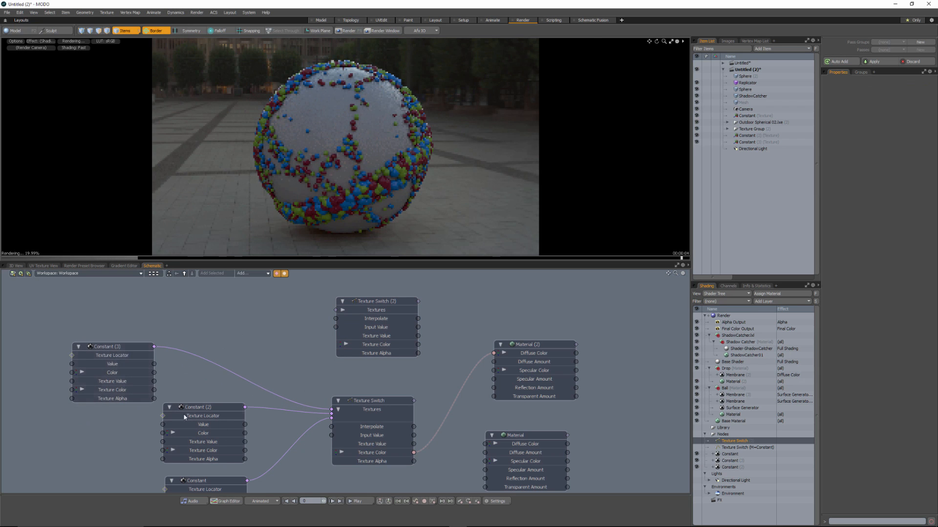
{"action": "left_click_drag", "start_coordinate": [176, 409], "coordinate": [133, 413]}
{"action": "left_click_drag", "start_coordinate": [200, 422], "coordinate": [217, 356], "text": "alt"}
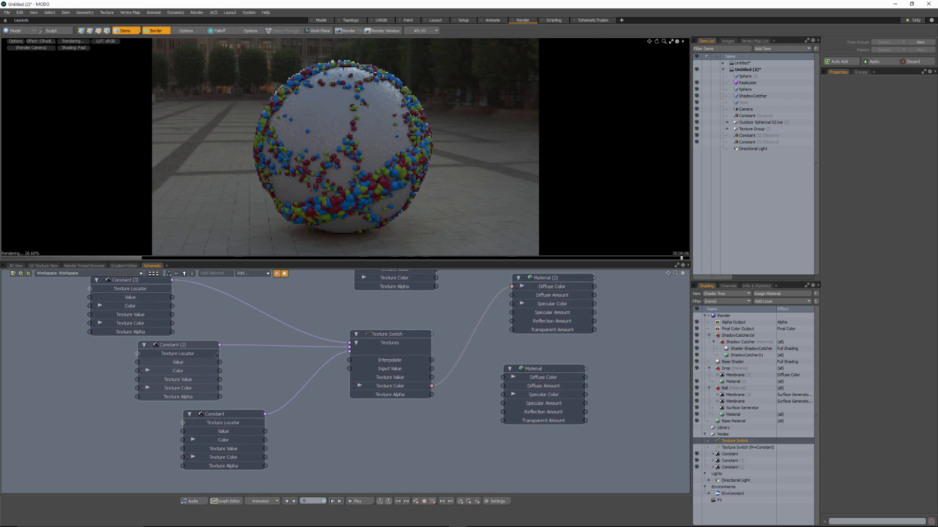
{"action": "left_click", "coordinate": [229, 414]}
{"action": "left_click_drag", "start_coordinate": [228, 414], "coordinate": [221, 415]}
{"action": "left_click_drag", "start_coordinate": [249, 372], "coordinate": [241, 432], "text": "alt"}
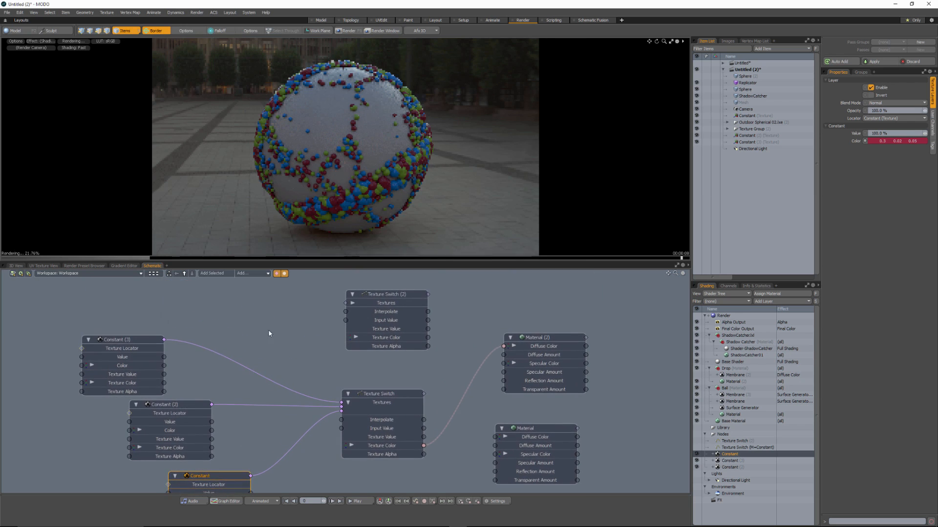
Step: Add a Noise texture node to the schematic and place it above Constant (3)
{"action": "left_click", "coordinate": [268, 331]}
{"action": "left_click_drag", "start_coordinate": [285, 317], "coordinate": [282, 384], "text": "alt"}
{"action": "left_click_drag", "start_coordinate": [225, 395], "coordinate": [251, 397], "text": "alt"}
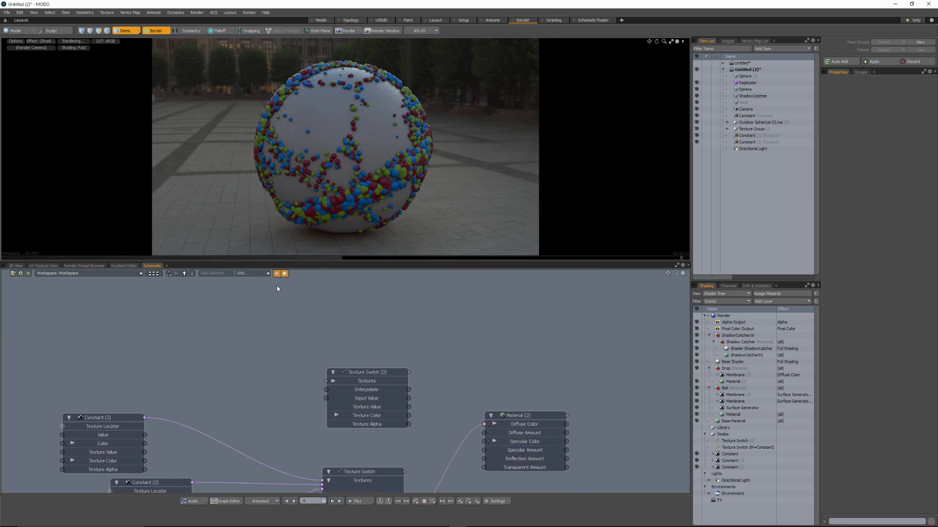
{"action": "left_click", "coordinate": [245, 274]}
{"action": "mouse_move", "coordinate": [241, 291]}
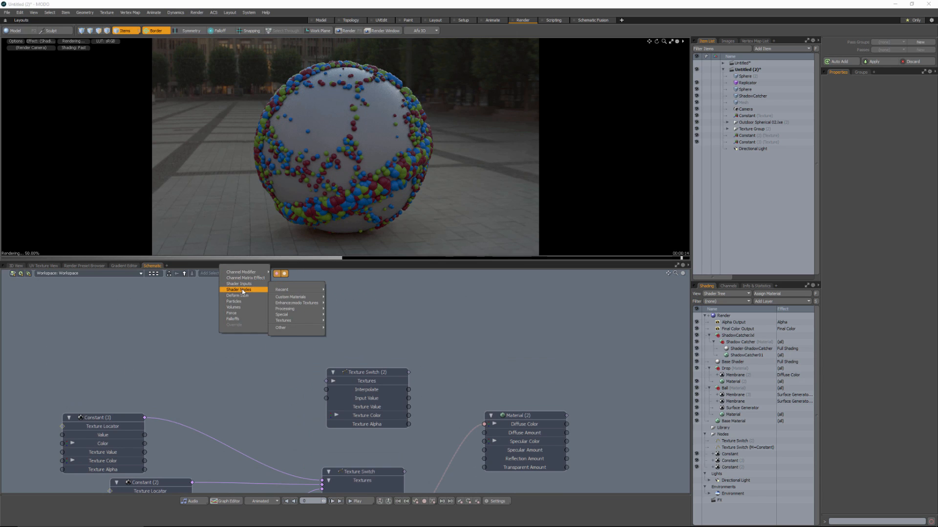
{"action": "mouse_move", "coordinate": [291, 298]}
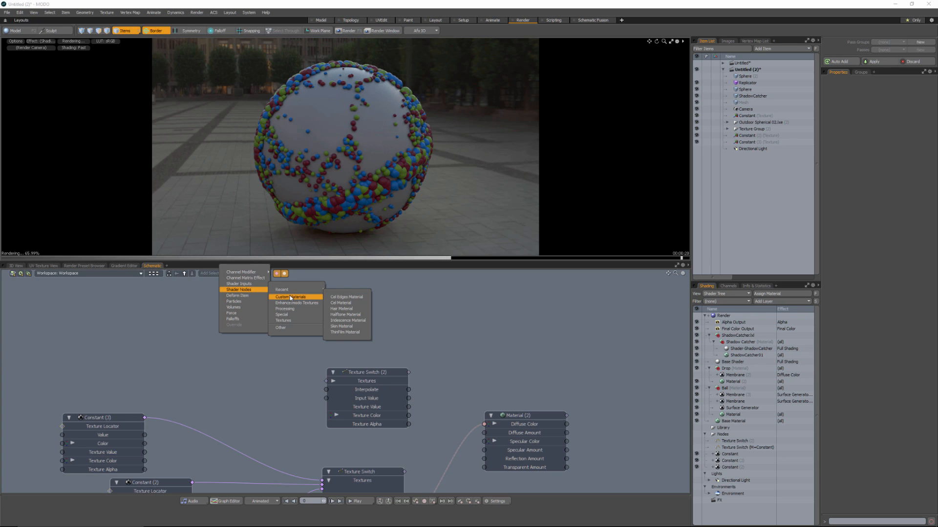
{"action": "mouse_move", "coordinate": [291, 315]}
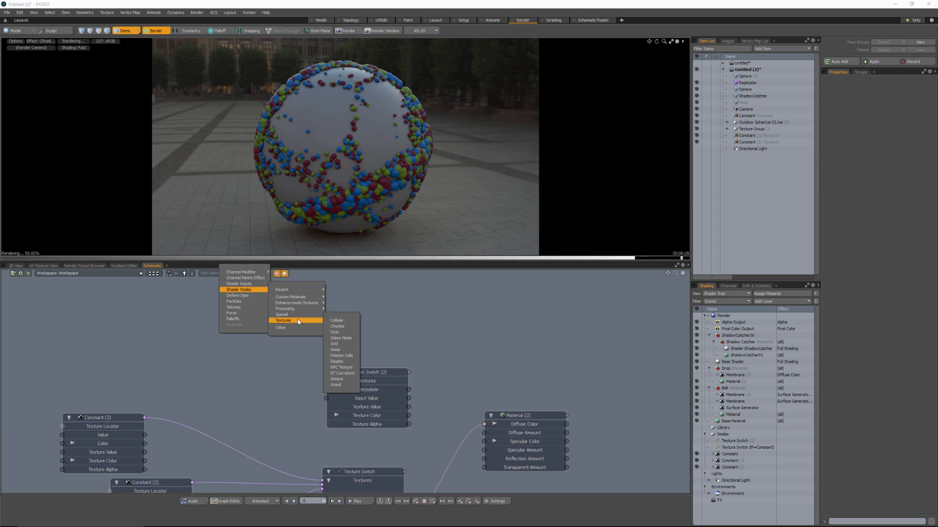
{"action": "left_click", "coordinate": [336, 350]}
{"action": "left_click_drag", "start_coordinate": [382, 430], "coordinate": [135, 300]}
Step: Add a Grid texture node and place it between the Noise node and Texture Switch (2), slightly lower than Noise
{"action": "left_click", "coordinate": [251, 274]}
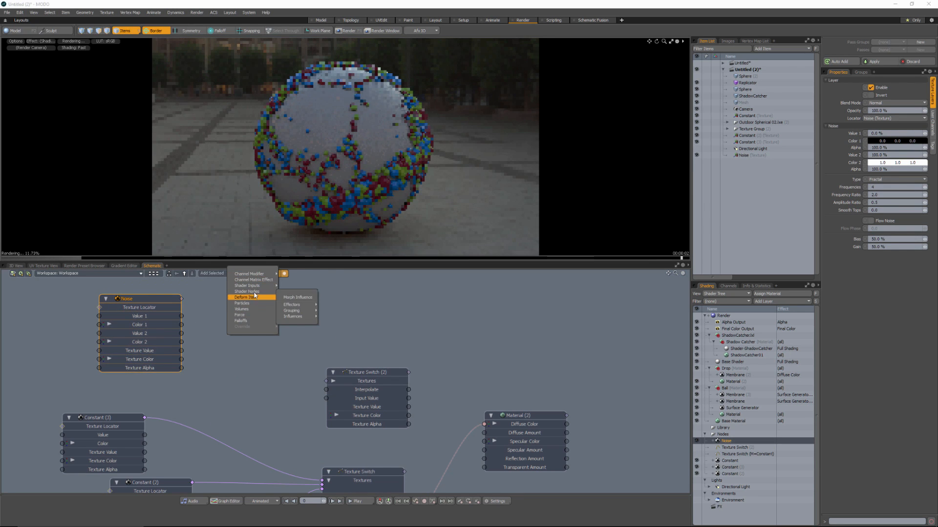
{"action": "mouse_move", "coordinate": [251, 292]}
{"action": "mouse_move", "coordinate": [299, 324]}
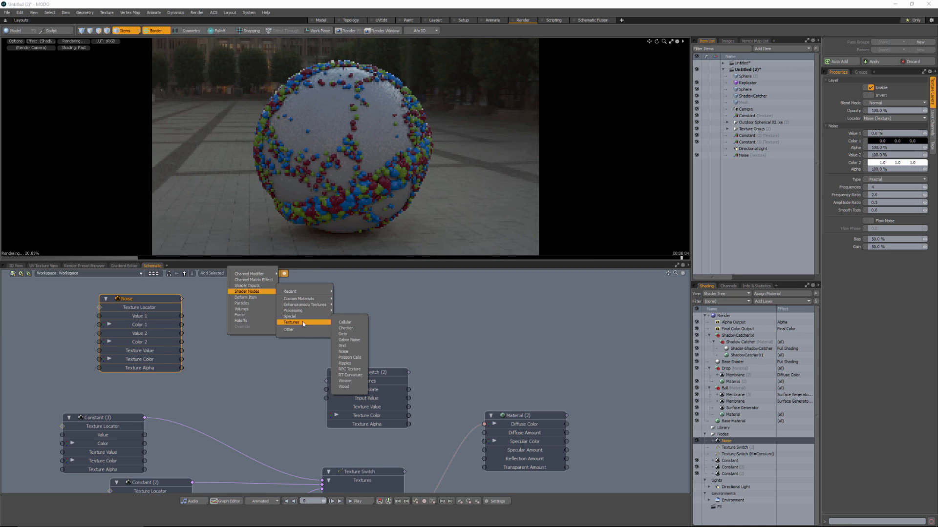
{"action": "left_click", "coordinate": [343, 346]}
{"action": "left_click_drag", "start_coordinate": [353, 382], "coordinate": [231, 351]}
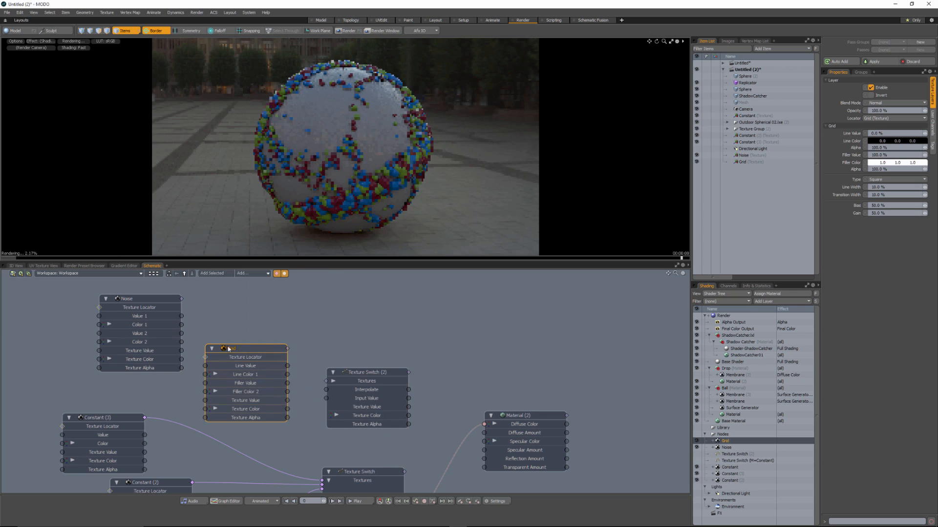
{"action": "left_click_drag", "start_coordinate": [167, 299], "coordinate": [185, 291]}
{"action": "left_click_drag", "start_coordinate": [249, 350], "coordinate": [253, 355]}
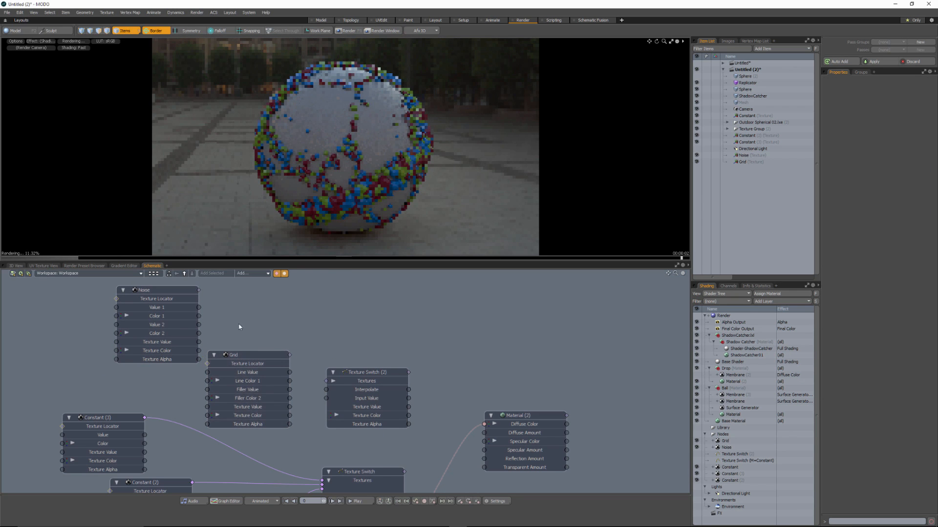
Step: Add a Dots texture node and place it above the Grid node
{"action": "left_click", "coordinate": [252, 273]}
{"action": "mouse_move", "coordinate": [251, 299]}
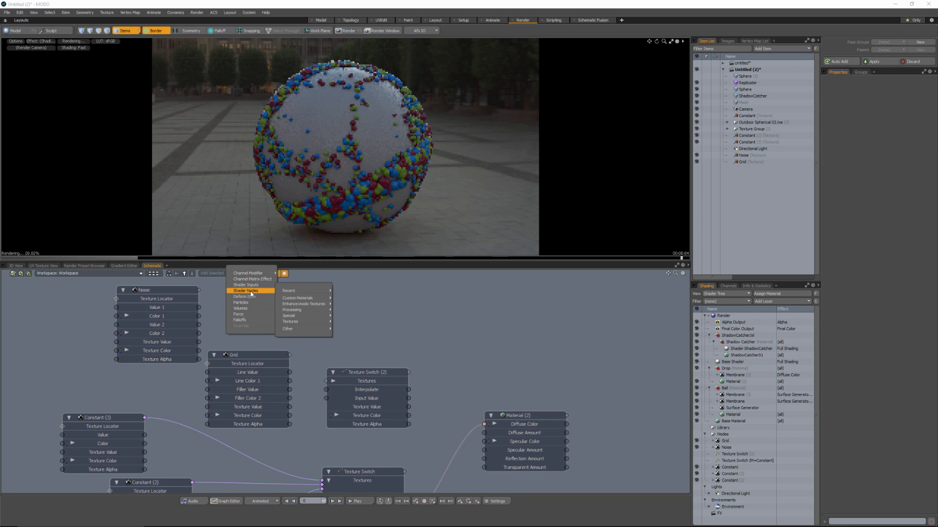
{"action": "mouse_move", "coordinate": [293, 322]}
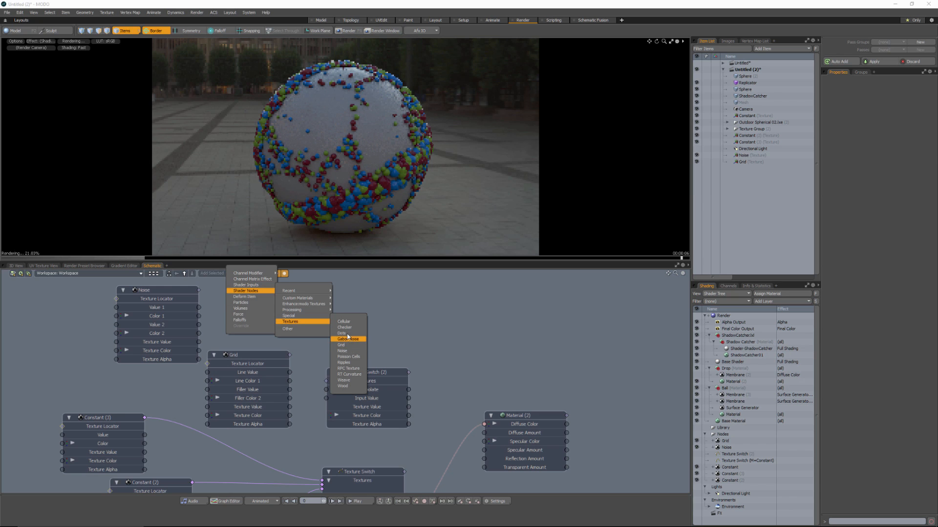
{"action": "left_click", "coordinate": [342, 333]}
{"action": "left_click_drag", "start_coordinate": [396, 367], "coordinate": [291, 281]}
Step: Connect the Grid, Noise and Dots nodes to the Textures input of Texture Switch (2)
{"action": "left_click", "coordinate": [333, 309]}
{"action": "left_click_drag", "start_coordinate": [333, 384], "coordinate": [332, 408], "text": "alt"}
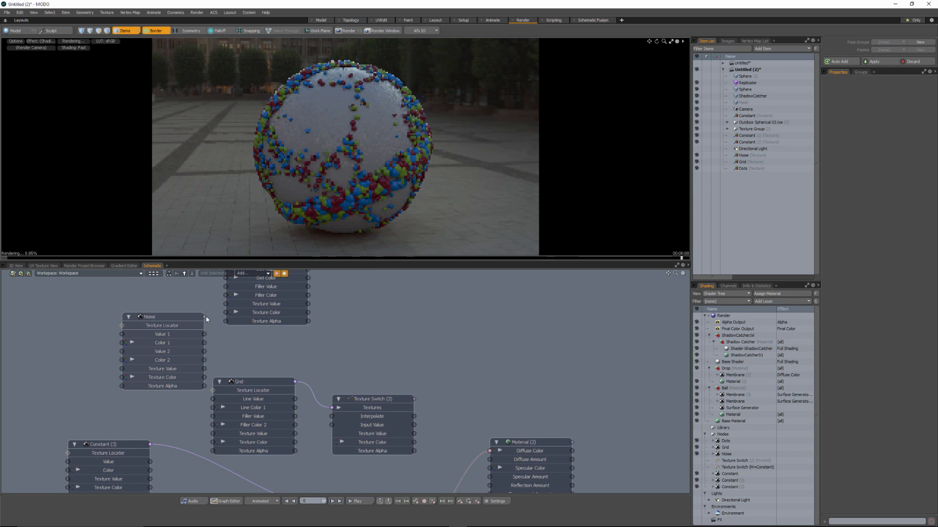
{"action": "left_click_drag", "start_coordinate": [204, 316], "coordinate": [332, 409]}
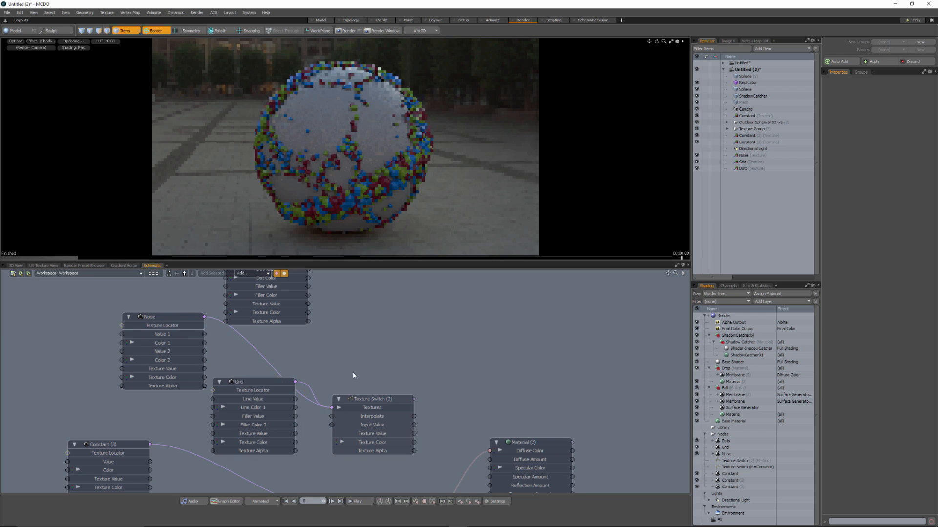
{"action": "left_click_drag", "start_coordinate": [354, 377], "coordinate": [354, 415], "text": "alt"}
{"action": "left_click_drag", "start_coordinate": [308, 290], "coordinate": [385, 401]}
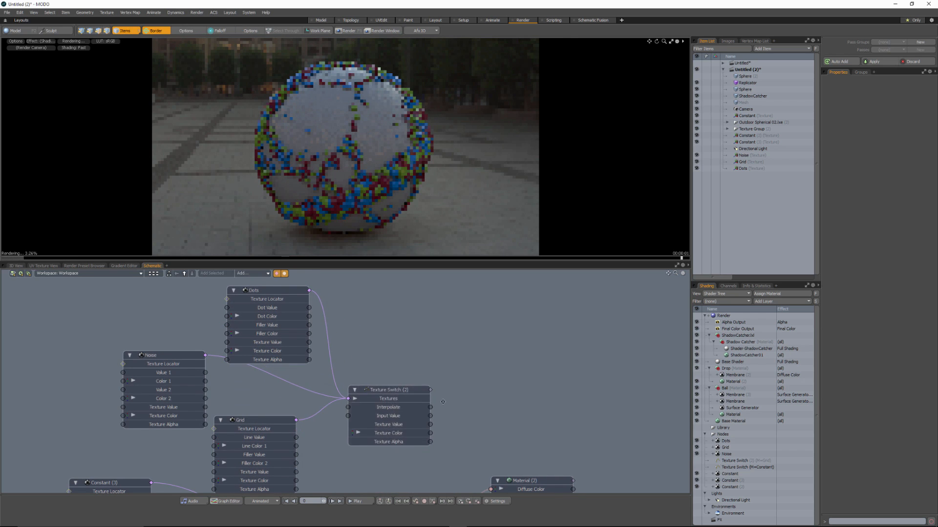
Step: Move the Material (2) node up and slightly right, away from the other Material node
{"action": "left_click_drag", "start_coordinate": [328, 415], "coordinate": [322, 397], "text": "alt"}
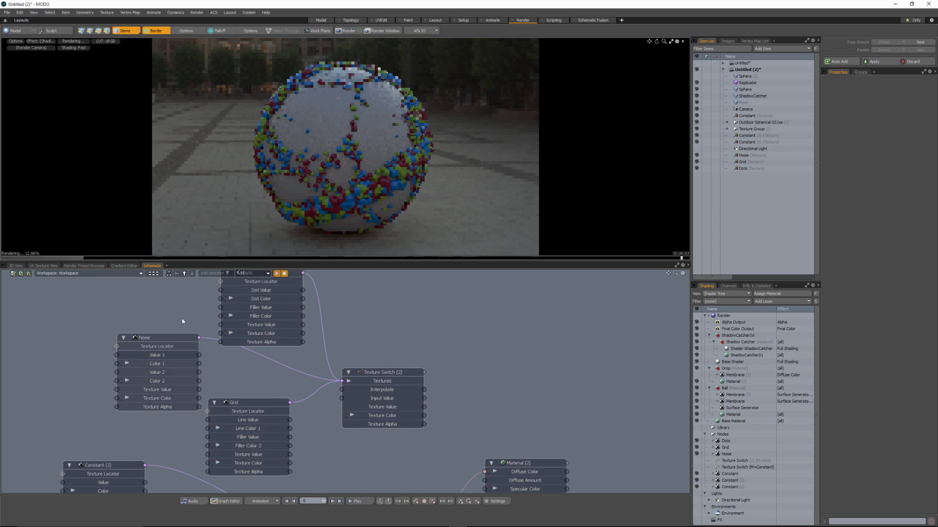
{"action": "left_click_drag", "start_coordinate": [471, 358], "coordinate": [435, 347], "text": "alt"}
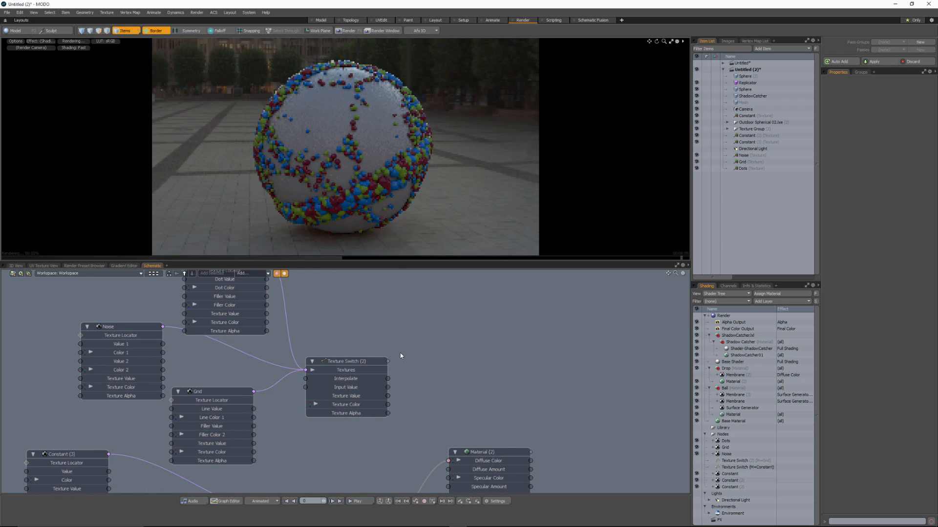
{"action": "left_click_drag", "start_coordinate": [356, 369], "coordinate": [327, 301], "text": "alt"}
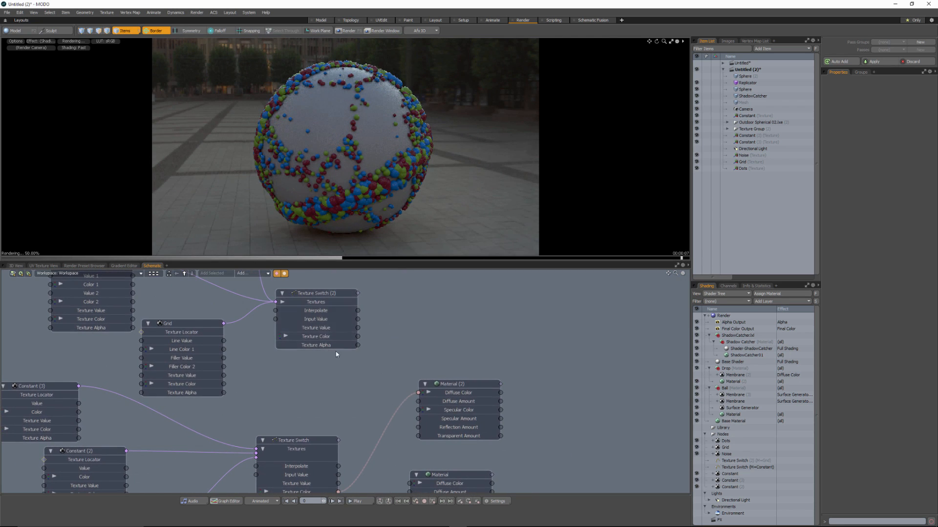
{"action": "left_click_drag", "start_coordinate": [331, 345], "coordinate": [319, 321], "text": "alt"}
{"action": "left_click_drag", "start_coordinate": [430, 377], "coordinate": [451, 334]}
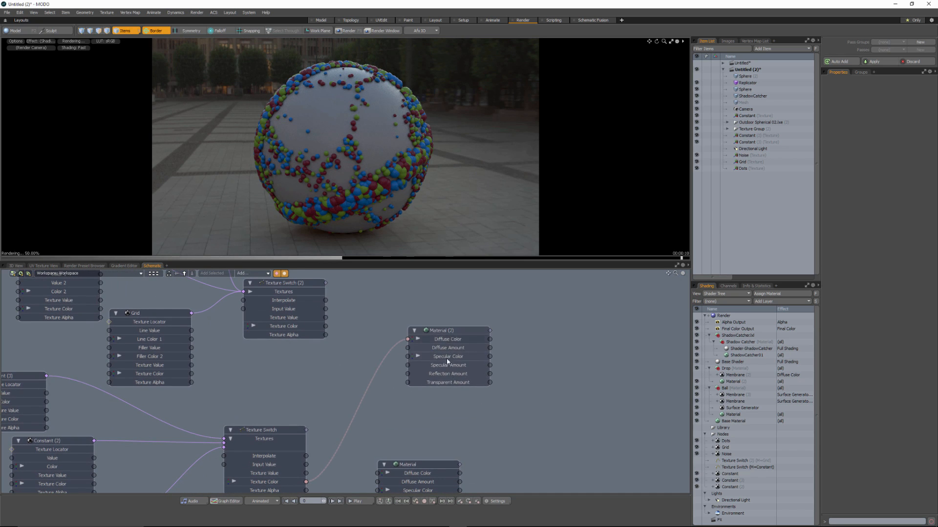
Step: Find the Bump Value channel of Material (2) in its channel list and add it to the Material (2) node
{"action": "left_click", "coordinate": [465, 330]}
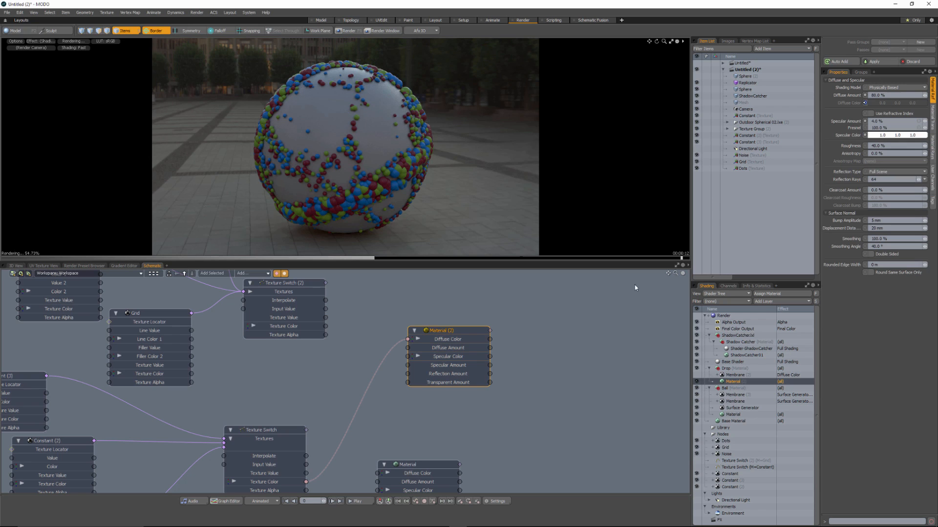
{"action": "left_click", "coordinate": [735, 287]}
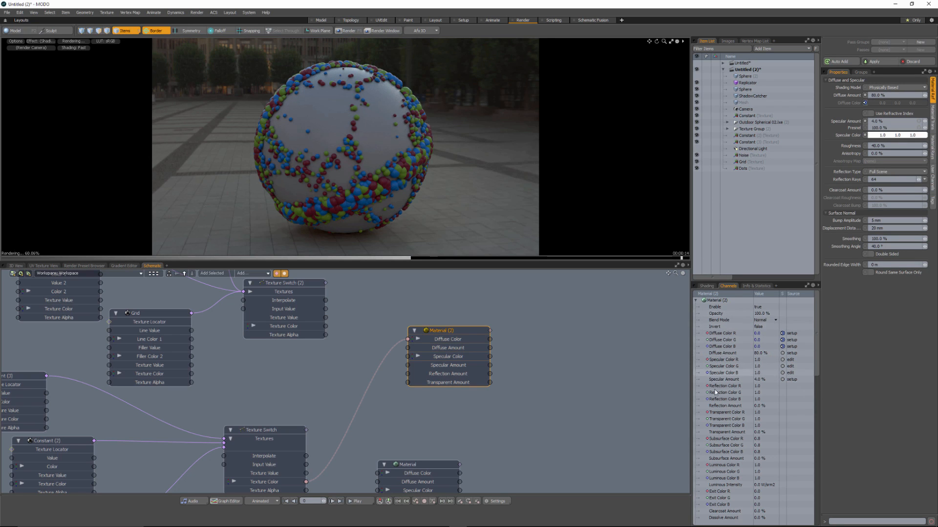
{"action": "scroll", "coordinate": [747, 435], "scroll_direction": "down", "scroll_amount": 2}
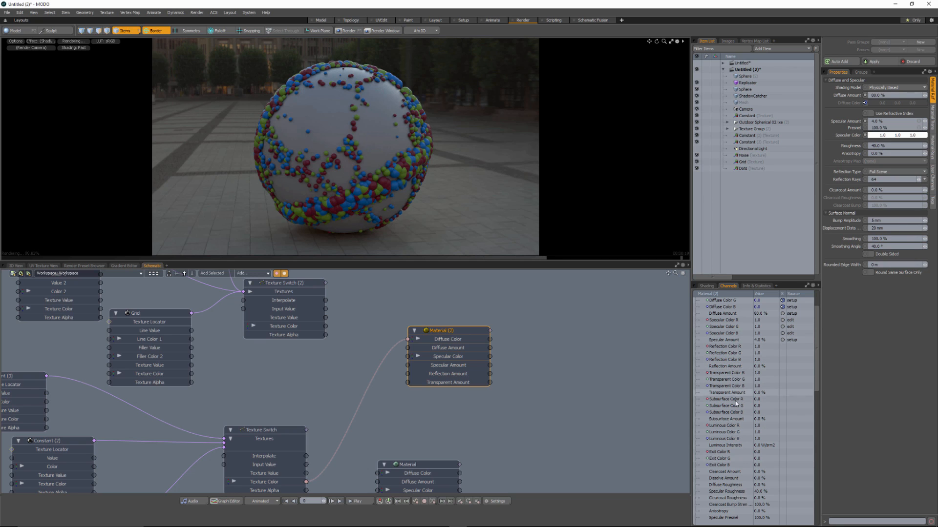
{"action": "scroll", "coordinate": [736, 459], "scroll_direction": "down", "scroll_amount": 2}
{"action": "scroll", "coordinate": [736, 465], "scroll_direction": "down", "scroll_amount": 3}
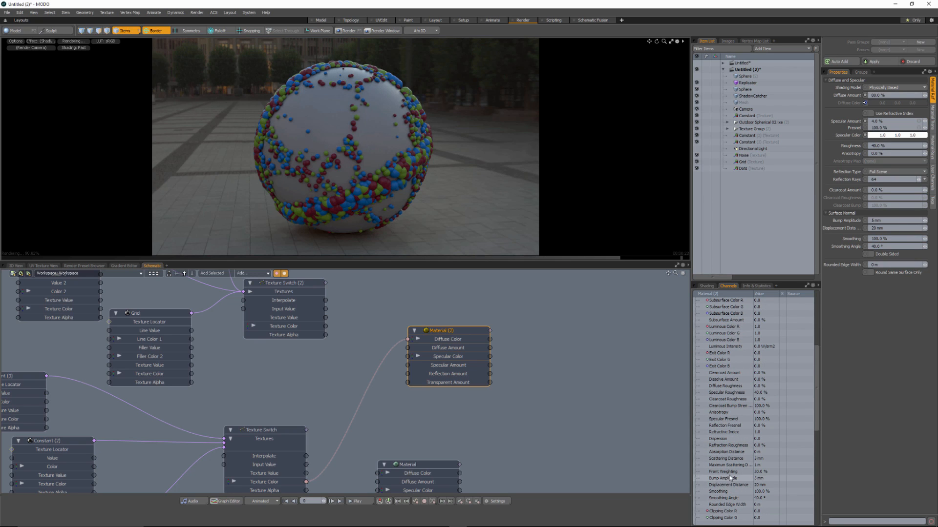
{"action": "scroll", "coordinate": [730, 481], "scroll_direction": "down", "scroll_amount": 5}
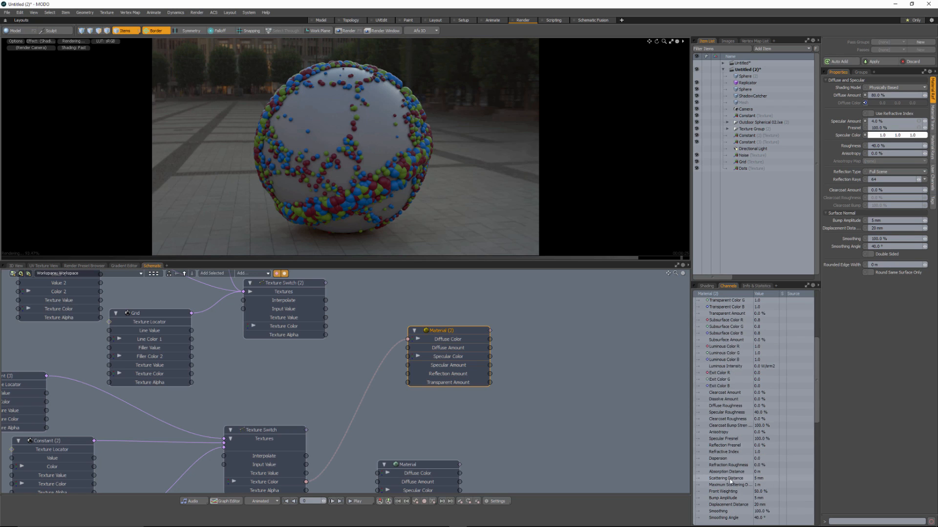
{"action": "scroll", "coordinate": [730, 481], "scroll_direction": "down", "scroll_amount": 4}
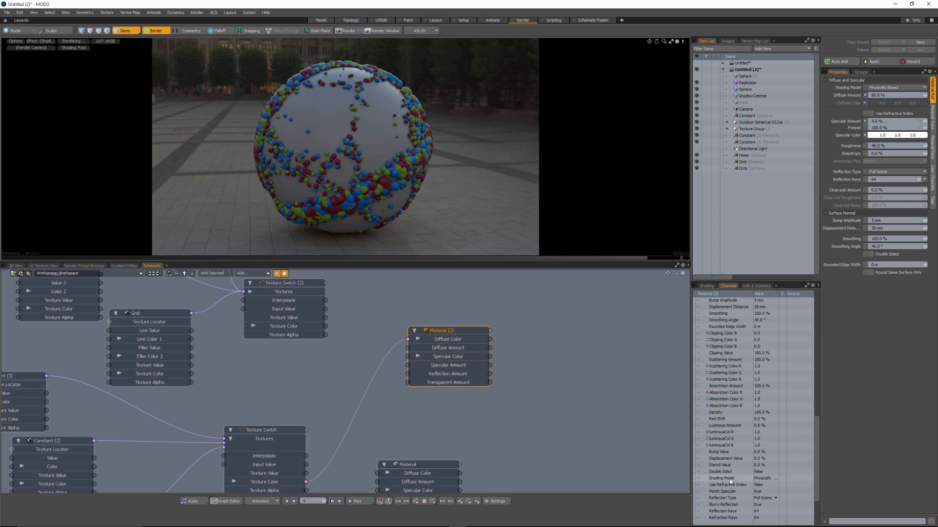
{"action": "scroll", "coordinate": [728, 481], "scroll_direction": "down", "scroll_amount": 1}
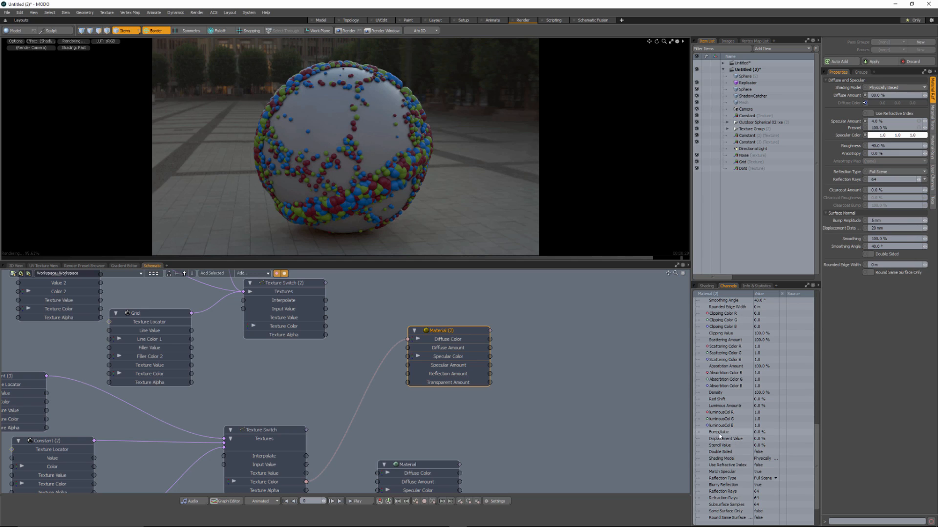
{"action": "left_click_drag", "start_coordinate": [676, 427], "coordinate": [464, 388]}
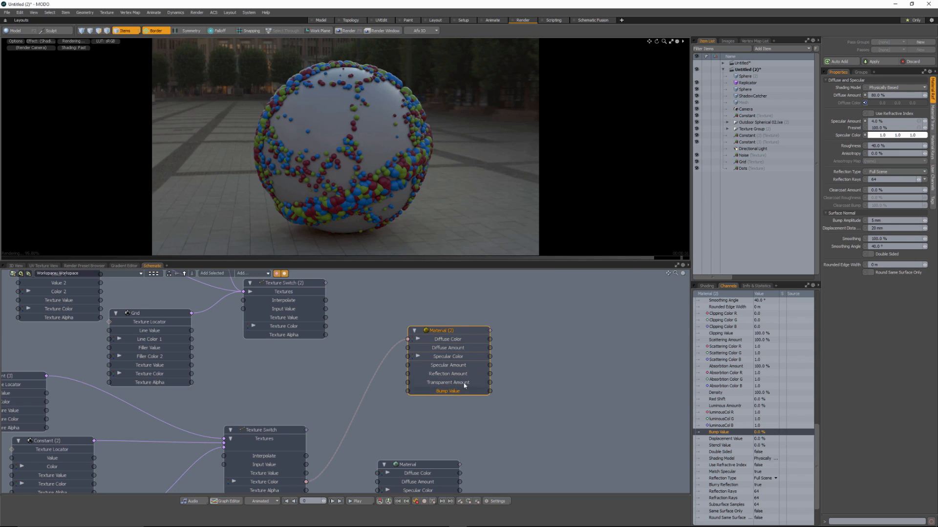
Step: Connect Texture Switch (2)'s Texture Value to Material (2)'s Bump Value and inspect the drops up close in the render preview
{"action": "left_click_drag", "start_coordinate": [460, 333], "coordinate": [479, 320]}
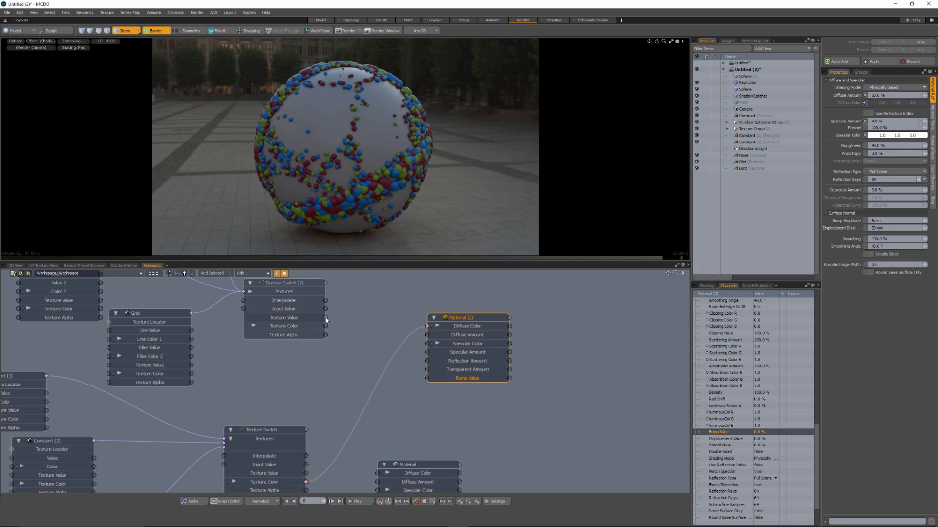
{"action": "left_click_drag", "start_coordinate": [326, 320], "coordinate": [427, 378]}
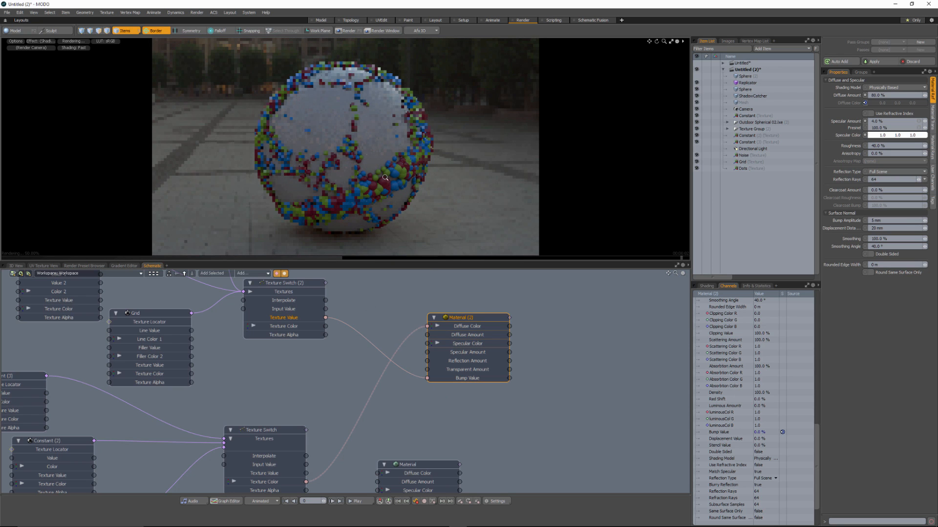
{"action": "left_click_drag", "start_coordinate": [385, 177], "coordinate": [427, 198], "text": "ctrl+alt"}
{"action": "mouse_move", "coordinate": [426, 198]}
{"action": "left_mouse_down", "text": "alt"}
{"action": "mouse_move", "coordinate": [389, 172]}
{"action": "mouse_move", "coordinate": [420, 203]}
{"action": "left_mouse_up", "text": "alt"}
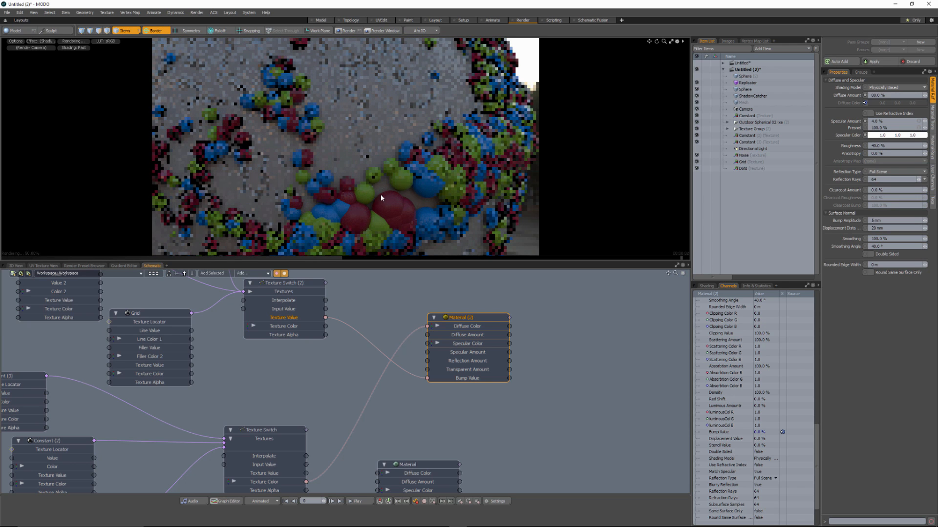
{"action": "left_click_drag", "start_coordinate": [381, 197], "coordinate": [325, 310], "text": "alt"}
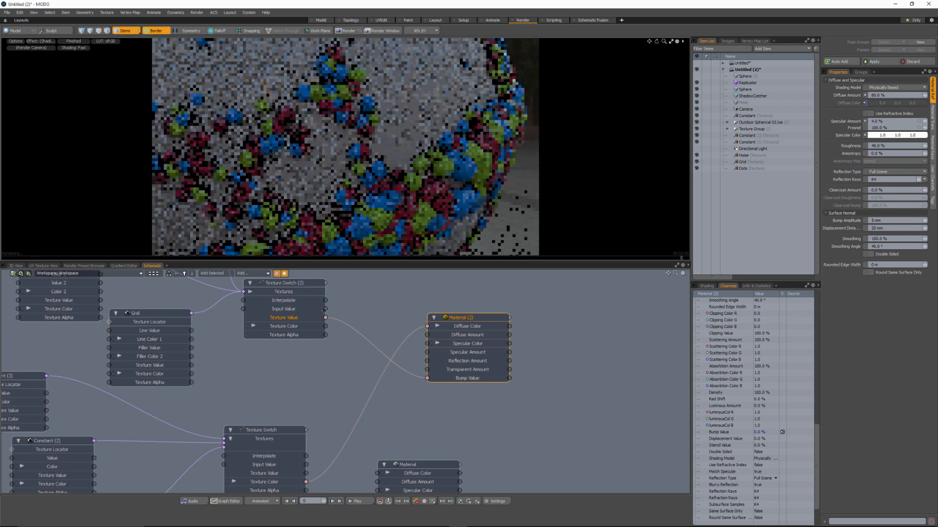
Step: Select the Grid, Noise and Dots nodes together to review their texture properties
{"action": "scroll", "coordinate": [300, 326], "scroll_direction": "down", "scroll_amount": 3}
{"action": "left_click_drag", "start_coordinate": [208, 329], "coordinate": [225, 359], "text": "alt"}
{"action": "left_click", "coordinate": [233, 344]}
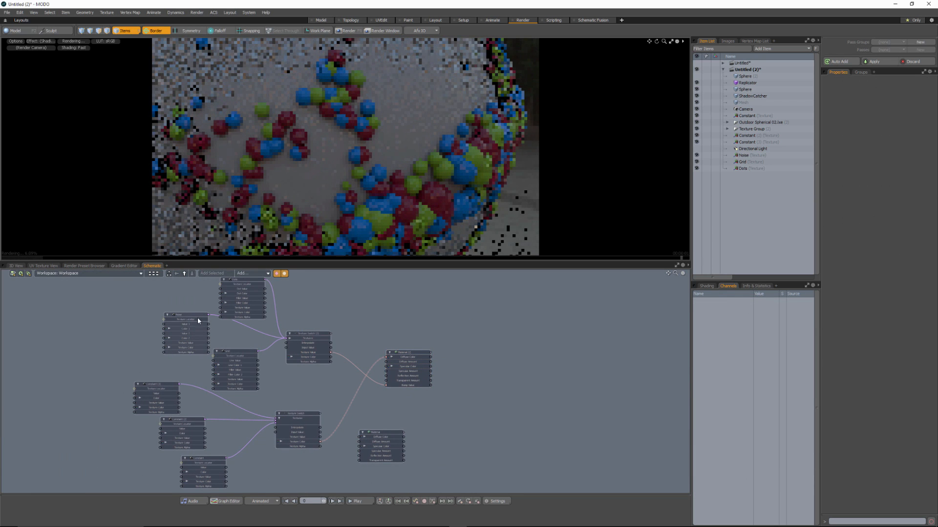
{"action": "left_click", "coordinate": [234, 351]}
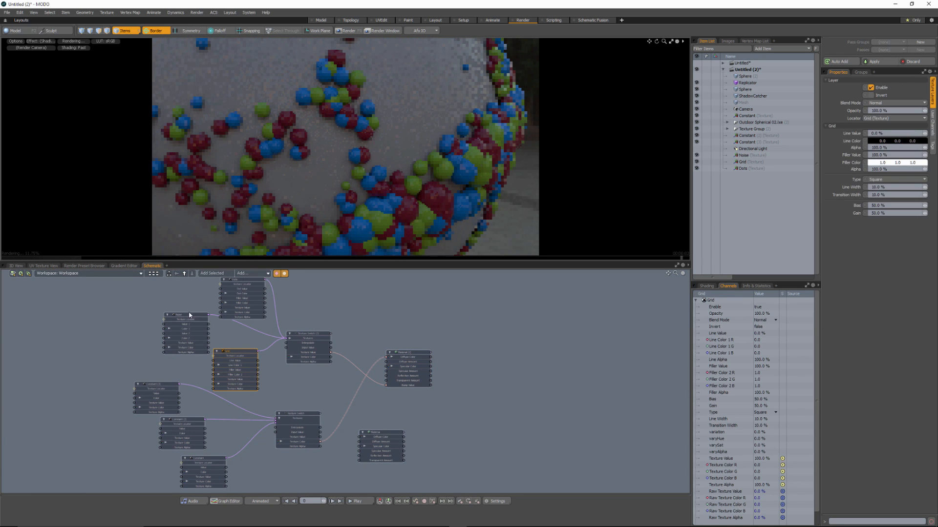
{"action": "left_click", "coordinate": [248, 282], "text": "shift"}
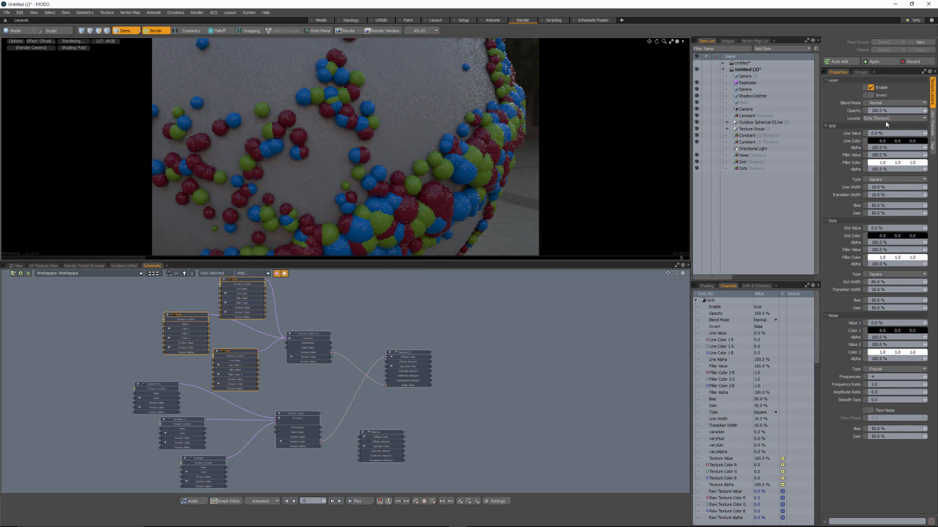
Step: Bring the Dots node's texture locator into the schematic as a node linked to its Texture Locator input
{"action": "left_click_drag", "start_coordinate": [238, 287], "coordinate": [319, 319], "text": "alt"}
{"action": "left_click", "coordinate": [302, 317]}
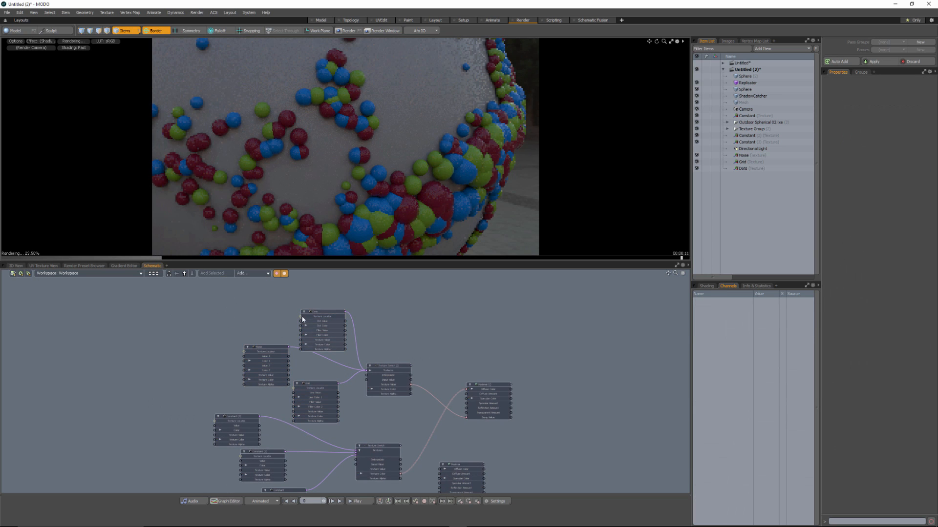
{"action": "scroll", "coordinate": [293, 323], "scroll_direction": "up", "scroll_amount": 5}
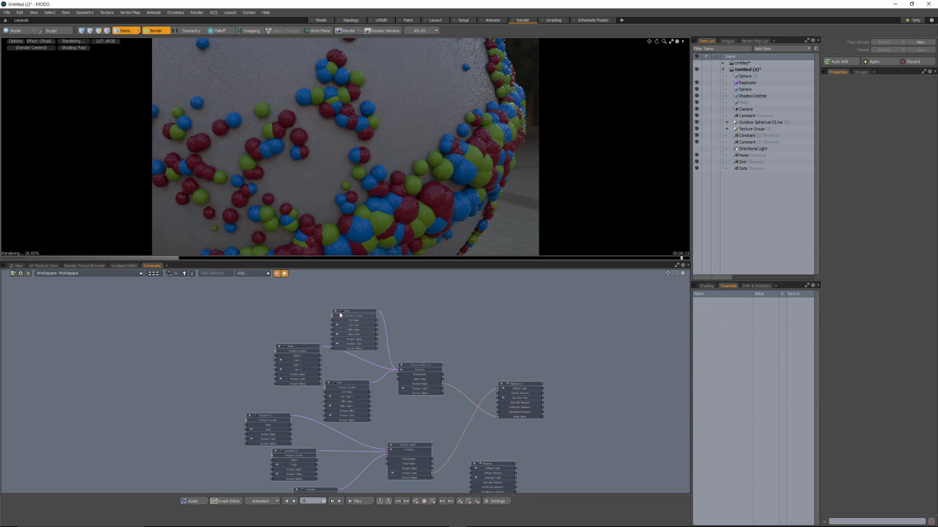
{"action": "left_click", "coordinate": [339, 316]}
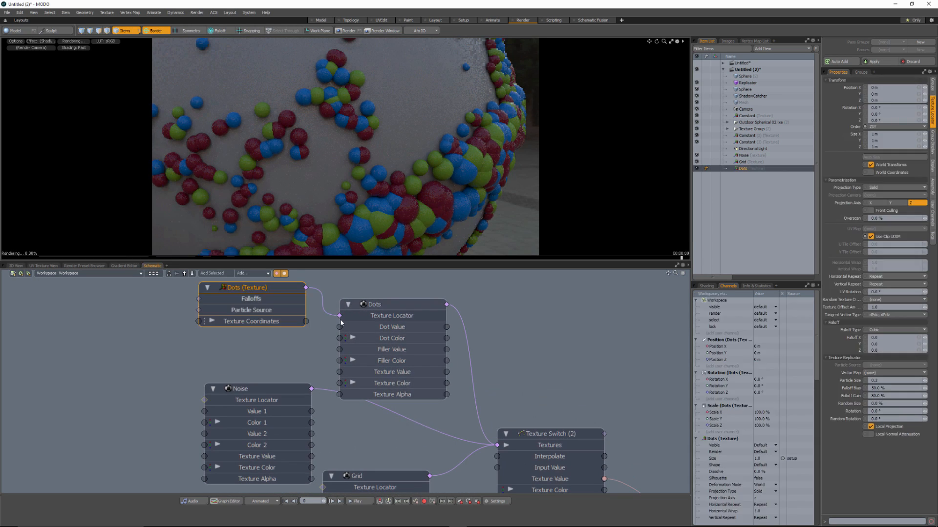
Step: Bring the Noise and Grid texture locators into the schematic as nodes linked to their Texture Locator inputs, making room around the Noise node
{"action": "left_click", "coordinate": [206, 402]}
{"action": "left_click_drag", "start_coordinate": [205, 402], "coordinate": [238, 344], "text": "alt"}
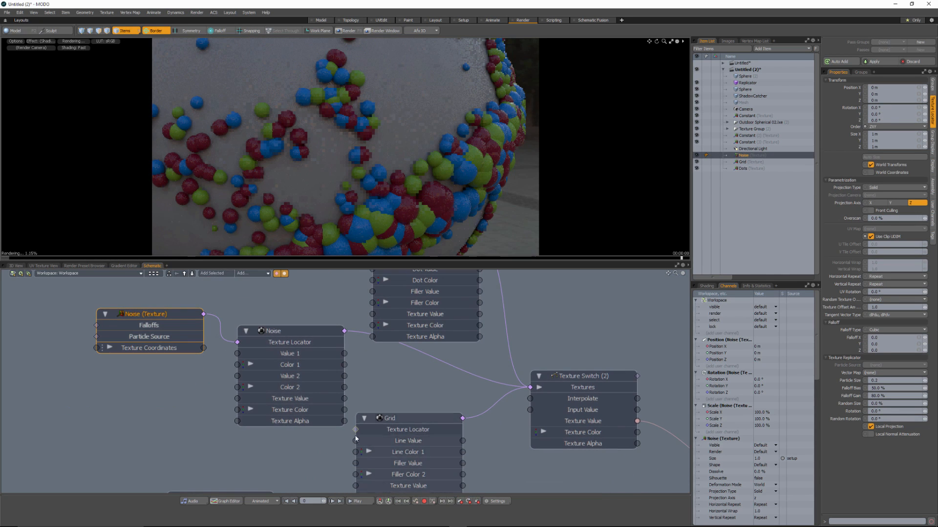
{"action": "left_click", "coordinate": [355, 430]}
{"action": "left_click_drag", "start_coordinate": [307, 331], "coordinate": [309, 292]}
{"action": "left_click_drag", "start_coordinate": [287, 356], "coordinate": [312, 385], "text": "alt"}
Step: Set the size of the Grid, Noise and Dots texture locators to 10 mm on all axes
{"action": "left_click", "coordinate": [289, 434]}
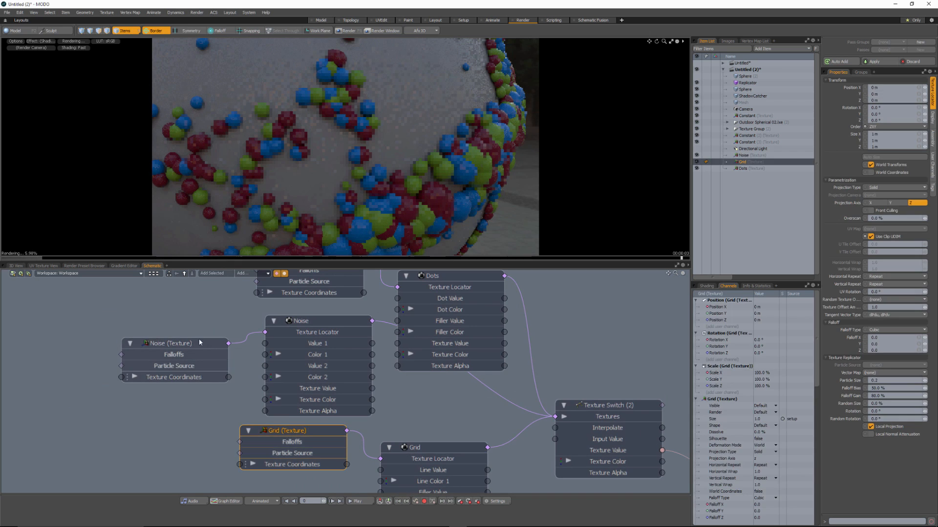
{"action": "left_click", "coordinate": [196, 343], "text": "shift"}
{"action": "left_click_drag", "start_coordinate": [233, 337], "coordinate": [222, 395], "text": "alt"}
{"action": "left_click", "coordinate": [289, 317], "text": "shift"}
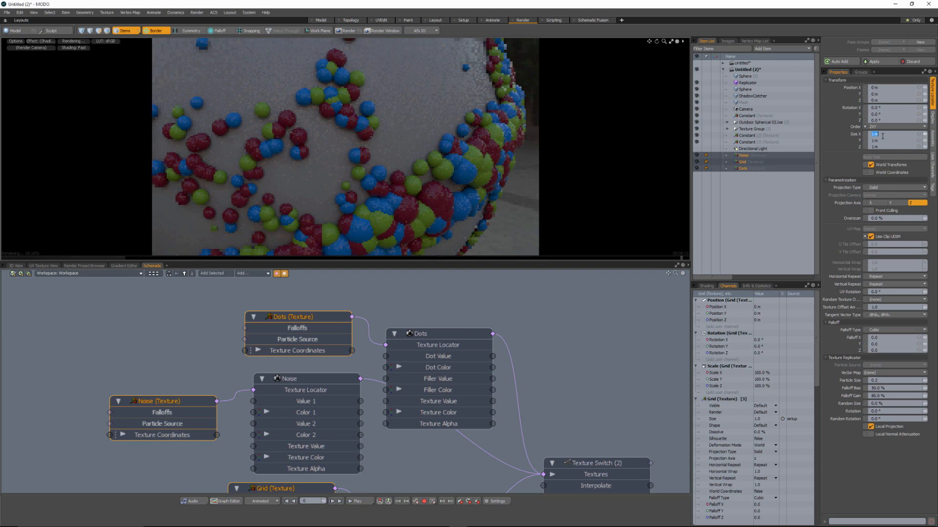
{"action": "type", "text": "10mm"}
{"action": "key", "text": "Return"}
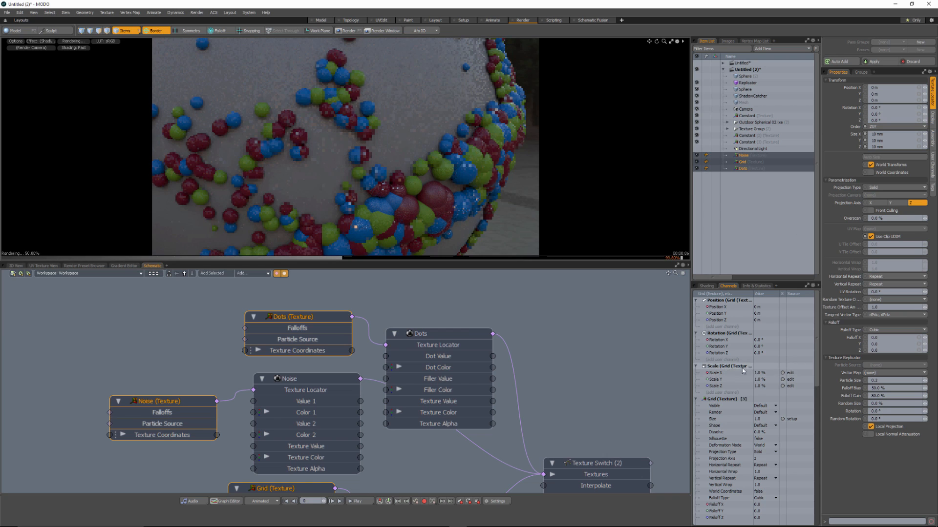
Step: Set the Bump Amplitude of the Drop group's material to 1 mm
{"action": "left_click", "coordinate": [706, 286]}
{"action": "mouse_move", "coordinate": [552, 432]}
{"action": "middle_mouse_down"}
{"action": "mouse_move", "coordinate": [518, 344]}
{"action": "mouse_move", "coordinate": [319, 266]}
{"action": "middle_mouse_up"}
{"action": "left_click", "coordinate": [737, 381]}
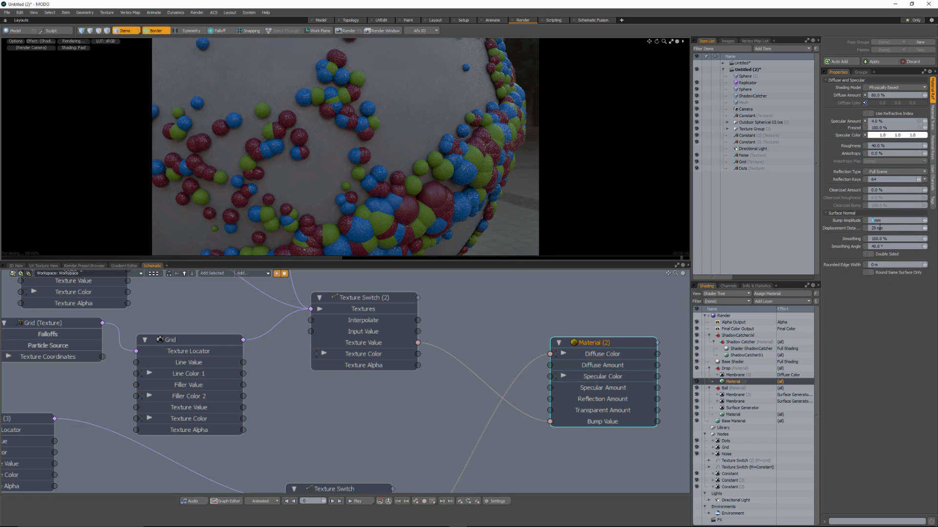
{"action": "key", "text": "Tab"}
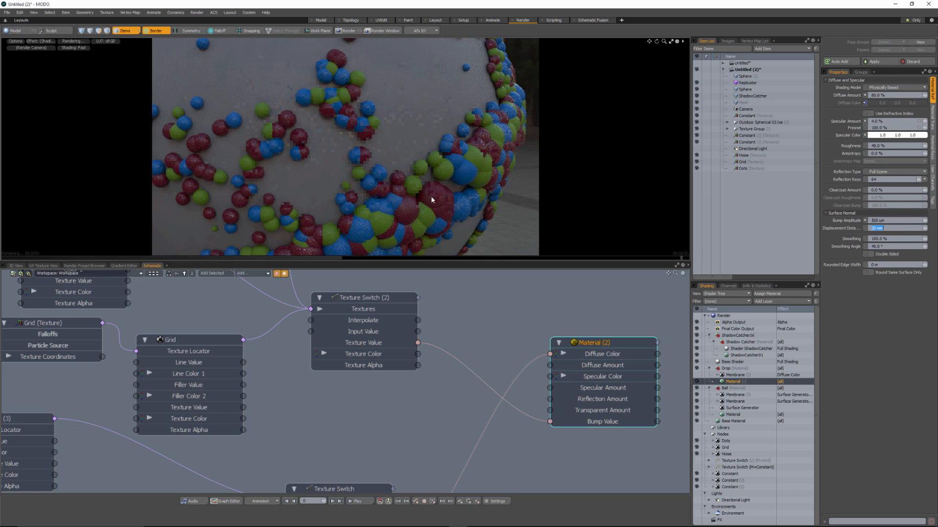
{"action": "left_click", "coordinate": [874, 221]}
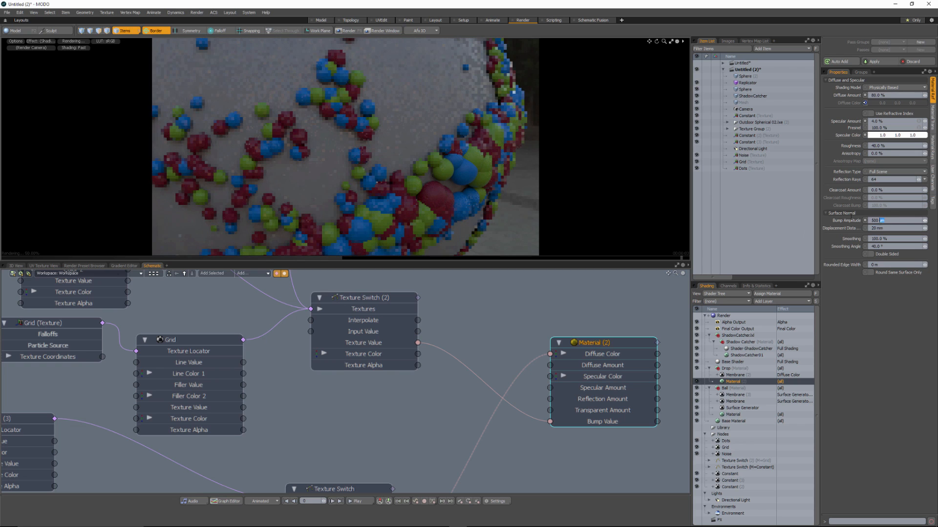
{"action": "type", "text": "1mm"}
{"action": "key", "text": "Tab"}
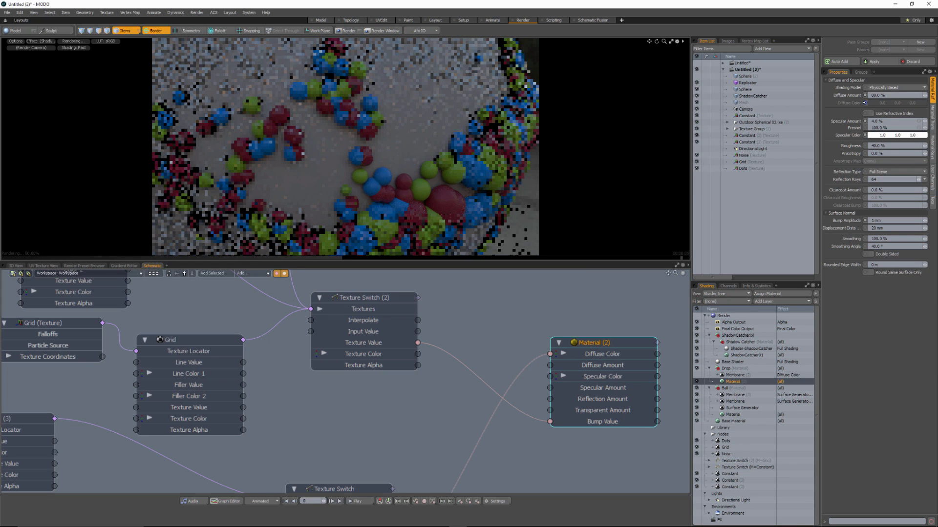
Step: Enable World Coordinates on the Dots, Noise and Grid texture locators and set their size to 2 mm
{"action": "left_click", "coordinate": [933, 108]}
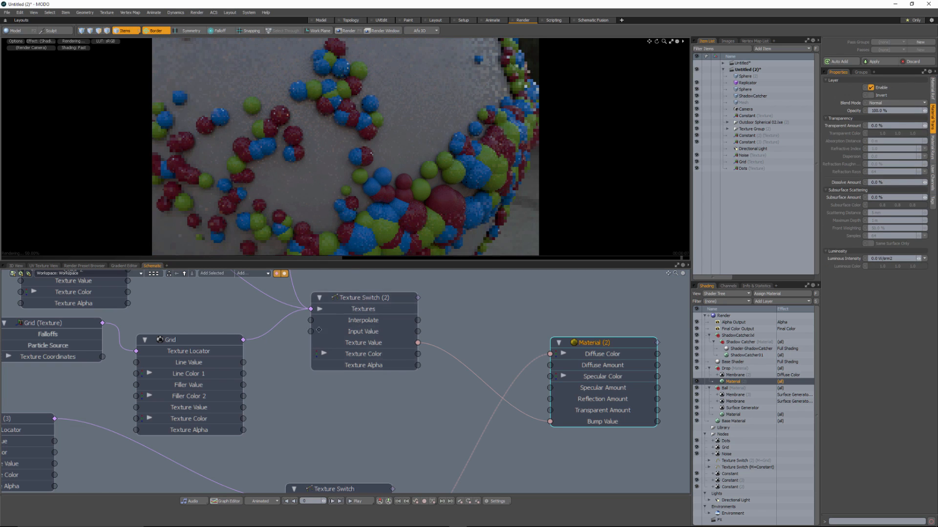
{"action": "scroll", "coordinate": [286, 335], "scroll_direction": "down", "scroll_amount": 5}
{"action": "left_click", "coordinate": [300, 309]}
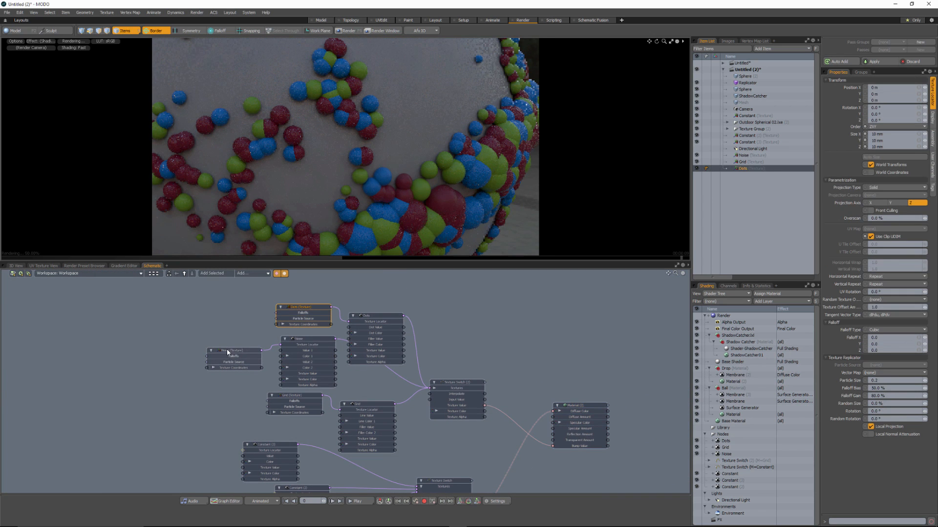
{"action": "left_click", "coordinate": [226, 349], "text": "shift"}
{"action": "left_click", "coordinate": [285, 393], "text": "shift"}
{"action": "left_click_drag", "start_coordinate": [297, 391], "coordinate": [202, 393], "text": "alt"}
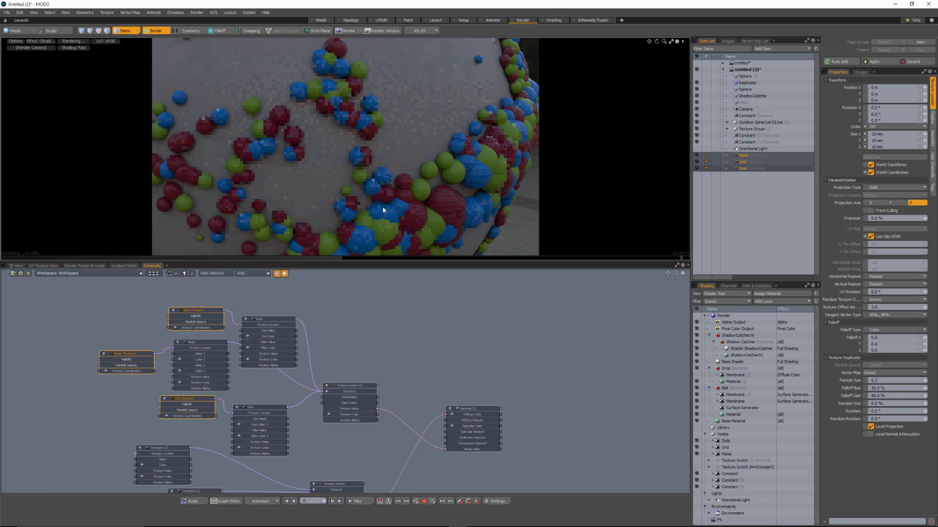
{"action": "left_click_drag", "start_coordinate": [470, 175], "coordinate": [362, 142], "text": "ctrl+alt"}
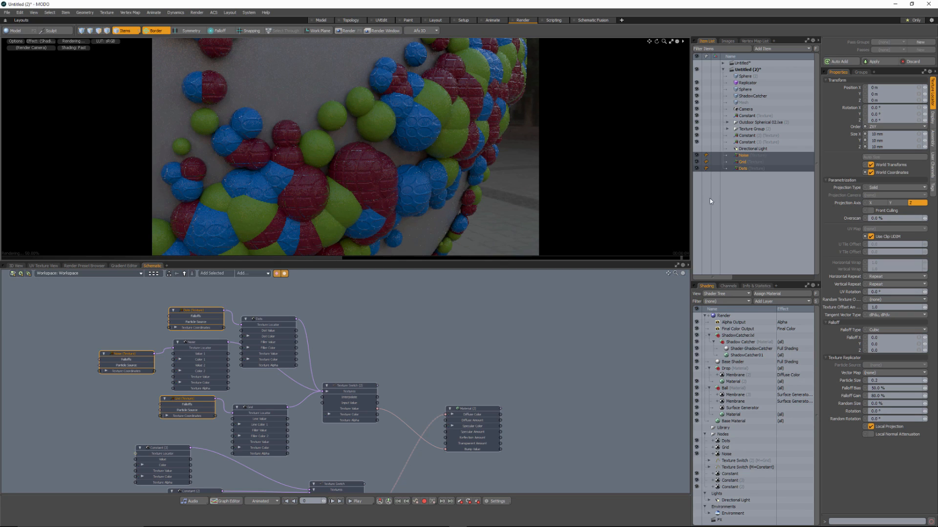
{"action": "left_click", "coordinate": [890, 136]}
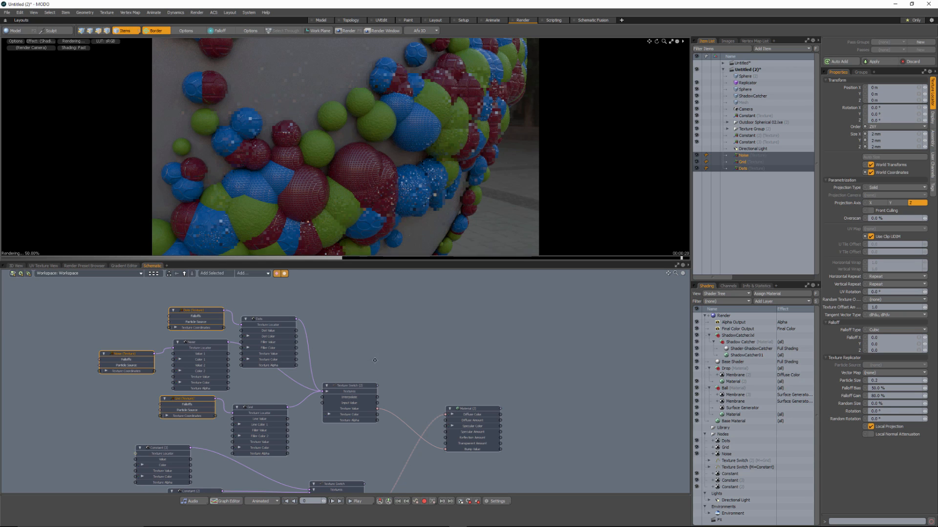
Step: Move both Texture Switch nodes slightly closer to the material nodes in the schematic
{"action": "middle_click_drag", "start_coordinate": [391, 354], "coordinate": [437, 331]}
{"action": "scroll", "coordinate": [437, 332], "scroll_direction": "down", "scroll_amount": 3}
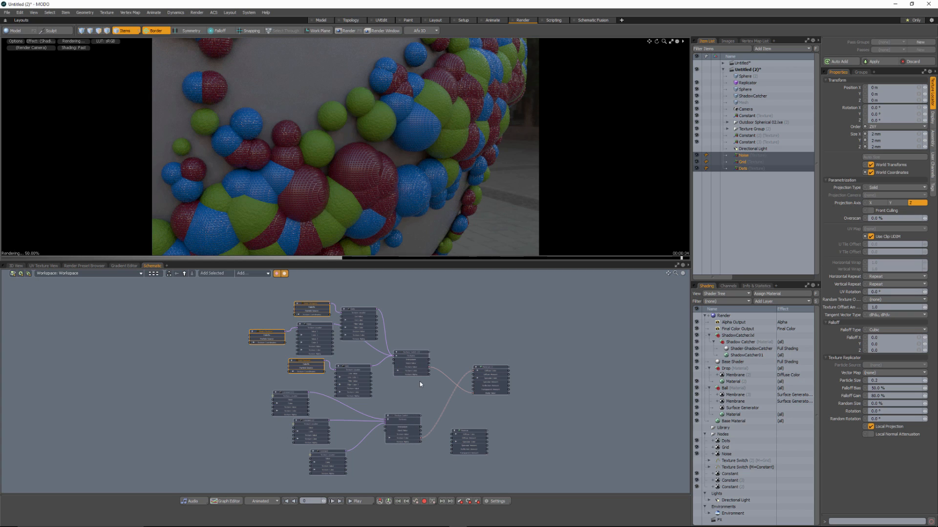
{"action": "left_click_drag", "start_coordinate": [416, 356], "coordinate": [420, 355]}
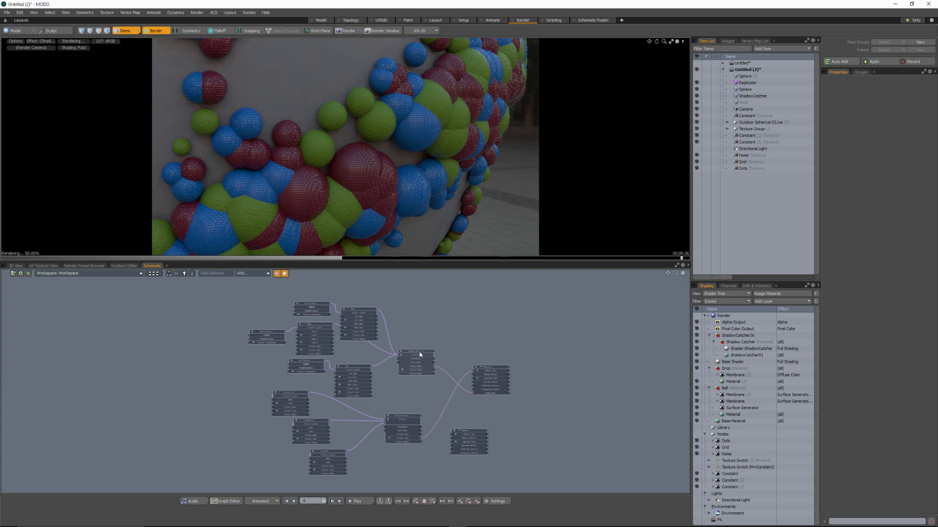
{"action": "left_click_drag", "start_coordinate": [408, 416], "coordinate": [419, 416]}
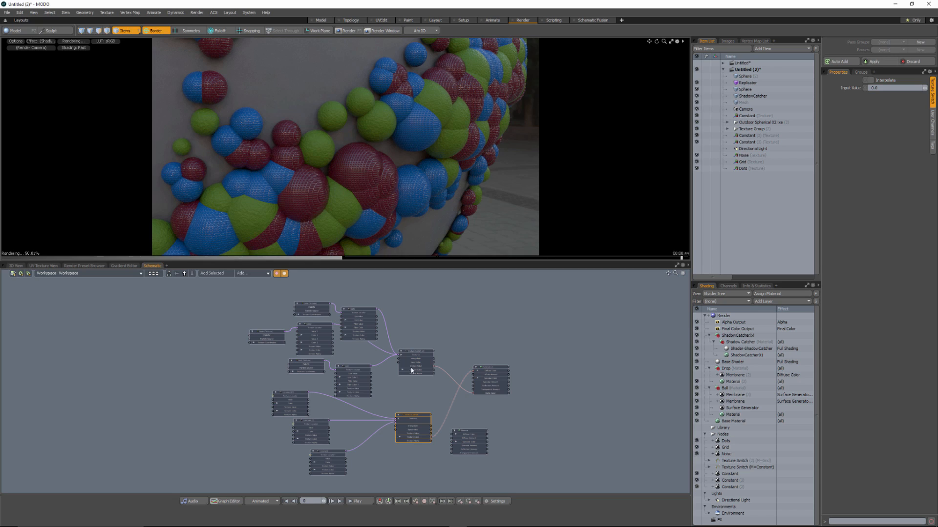
{"action": "left_click", "coordinate": [417, 356]}
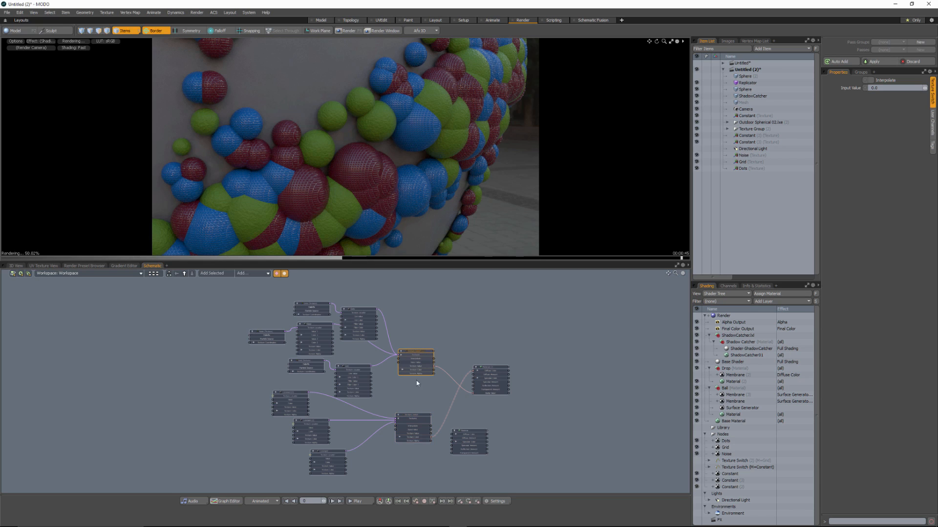
Step: Delete the link between Texture Switch (2) and Material (2)'s Bump Value
{"action": "left_click", "coordinate": [422, 354]}
{"action": "left_click", "coordinate": [415, 417]}
{"action": "key", "text": "Delete"}
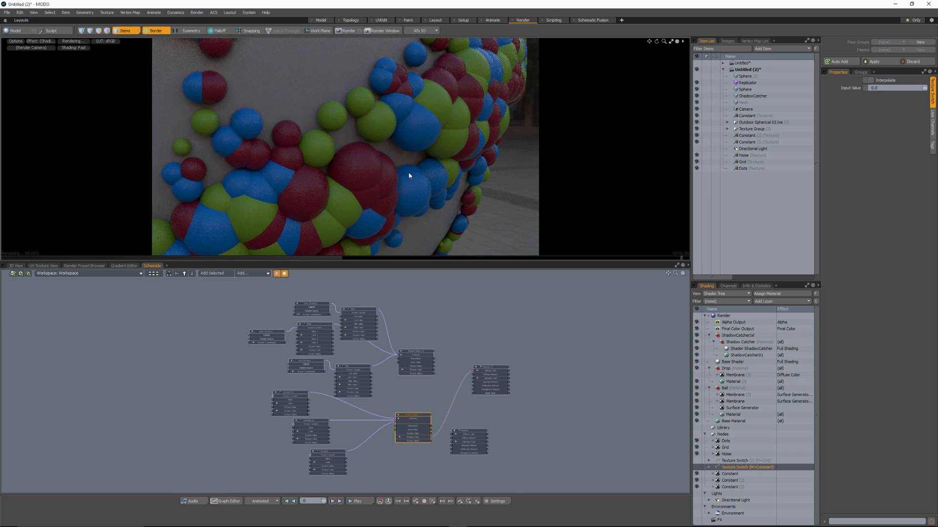
Step: Select the Noise, Grid and Dots nodes with their locators and Texture Switch (2), and move them up away from the color network
{"action": "left_click_drag", "start_coordinate": [254, 313], "coordinate": [385, 348], "text": "alt"}
{"action": "left_click", "coordinate": [422, 348], "text": "shift"}
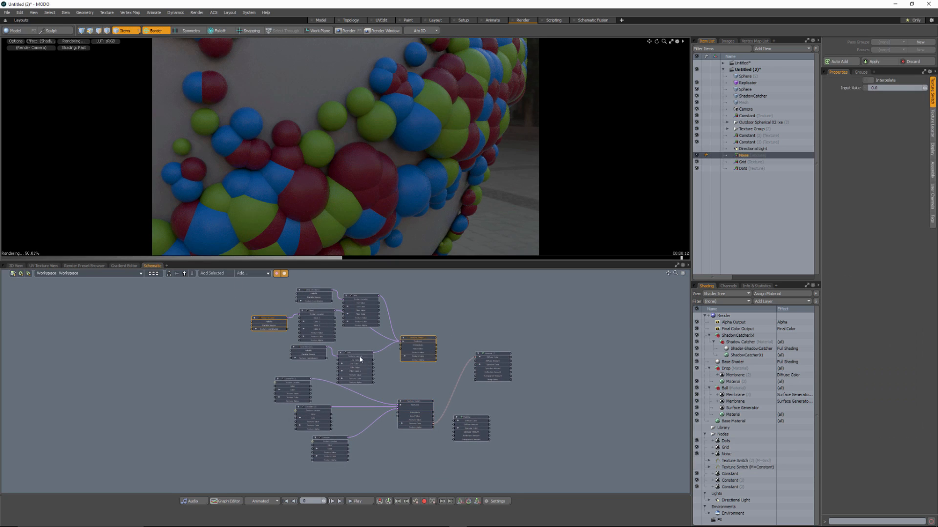
{"action": "left_click", "coordinate": [359, 359], "text": "shift"}
{"action": "left_click", "coordinate": [301, 347], "text": "shift"}
{"action": "left_click", "coordinate": [315, 300], "text": "shift"}
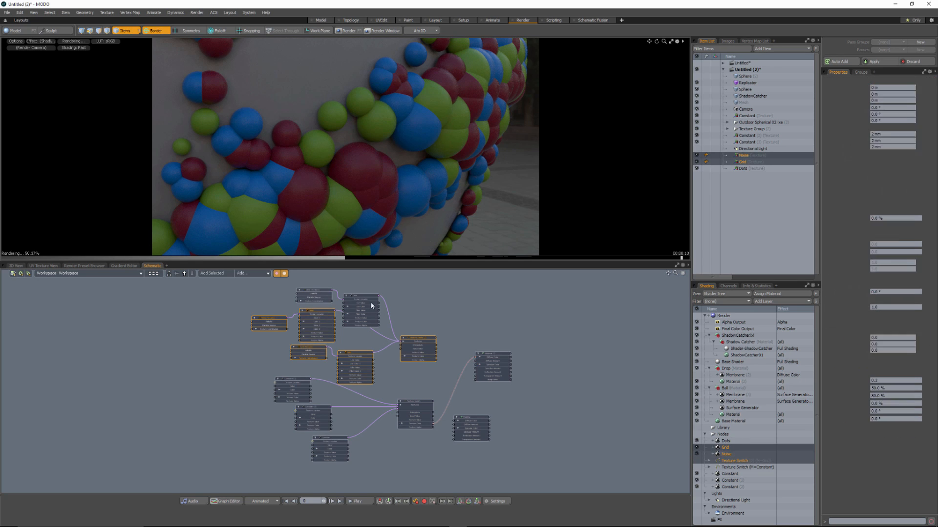
{"action": "left_click", "coordinate": [362, 296], "text": "shift"}
{"action": "left_click_drag", "start_coordinate": [417, 342], "coordinate": [396, 304]}
{"action": "left_click_drag", "start_coordinate": [397, 377], "coordinate": [384, 399], "text": "alt"}
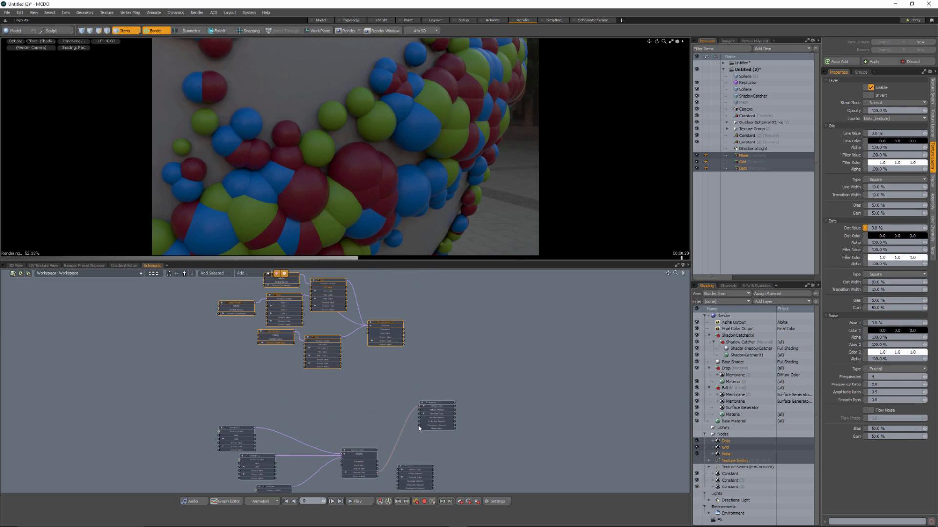
{"action": "left_click_drag", "start_coordinate": [469, 352], "coordinate": [477, 342], "text": "alt"}
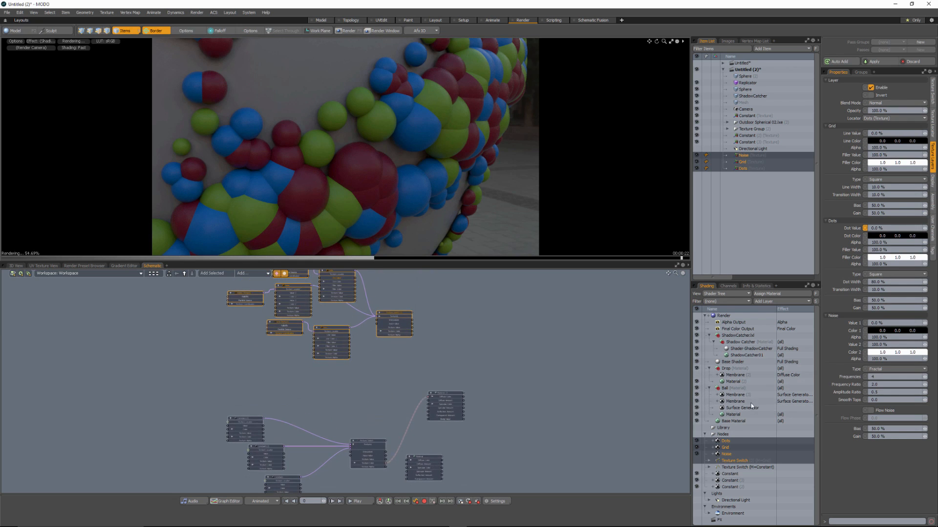
Step: Duplicate the Drop group's Material (2) and spread the original and copied material nodes apart in the schematic
{"action": "left_click", "coordinate": [732, 382]}
{"action": "right_click", "coordinate": [731, 384]}
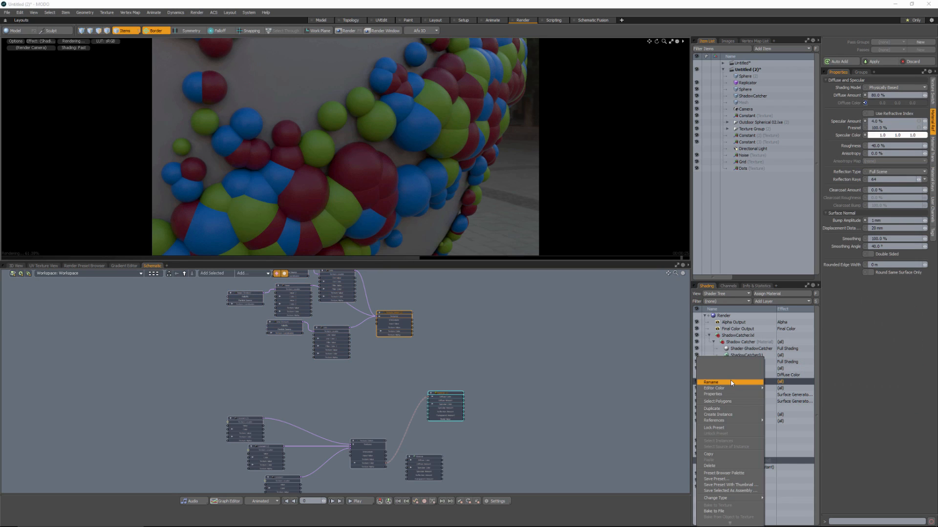
{"action": "left_click", "coordinate": [727, 410]}
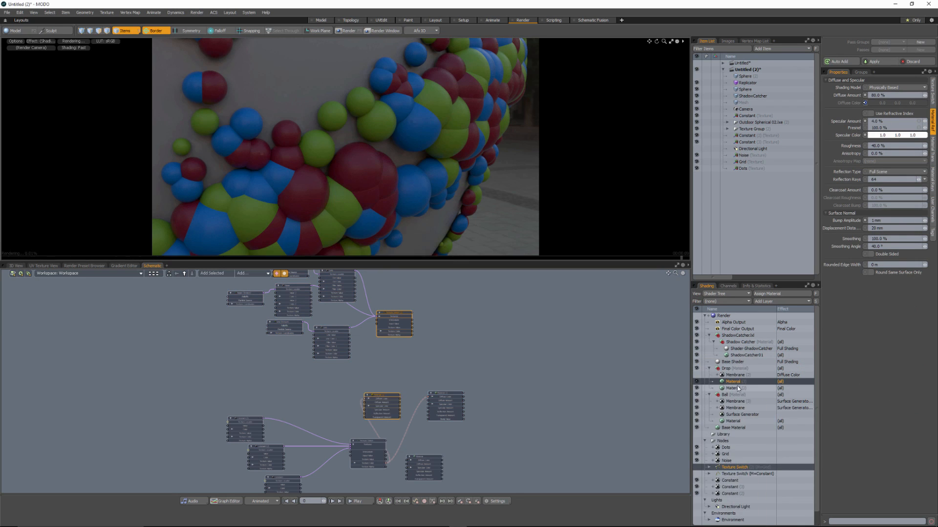
{"action": "left_click_drag", "start_coordinate": [384, 400], "coordinate": [453, 351]}
{"action": "key", "text": "Escape"}
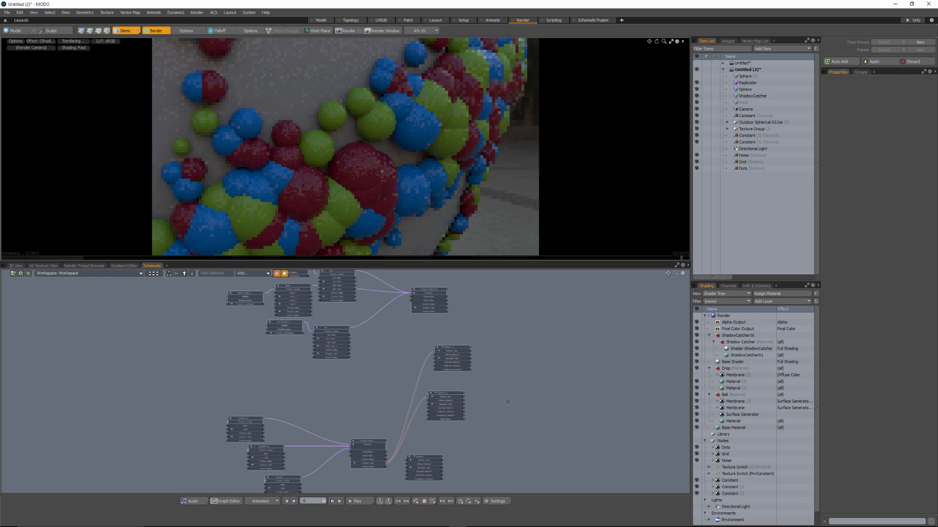
{"action": "left_click_drag", "start_coordinate": [507, 402], "coordinate": [520, 424], "text": "alt"}
{"action": "left_click_drag", "start_coordinate": [470, 369], "coordinate": [484, 359]}
{"action": "left_click_drag", "start_coordinate": [449, 402], "coordinate": [456, 374], "text": "alt"}
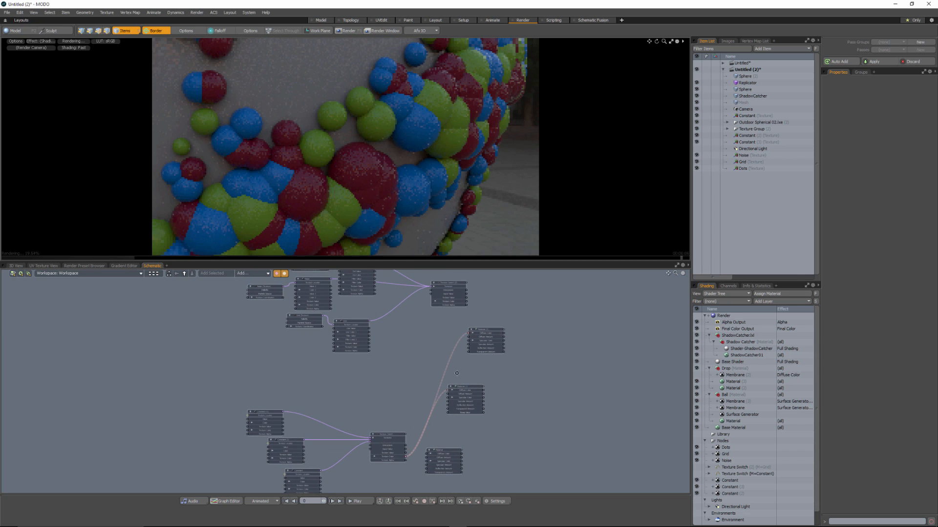
{"action": "left_click", "coordinate": [466, 390]}
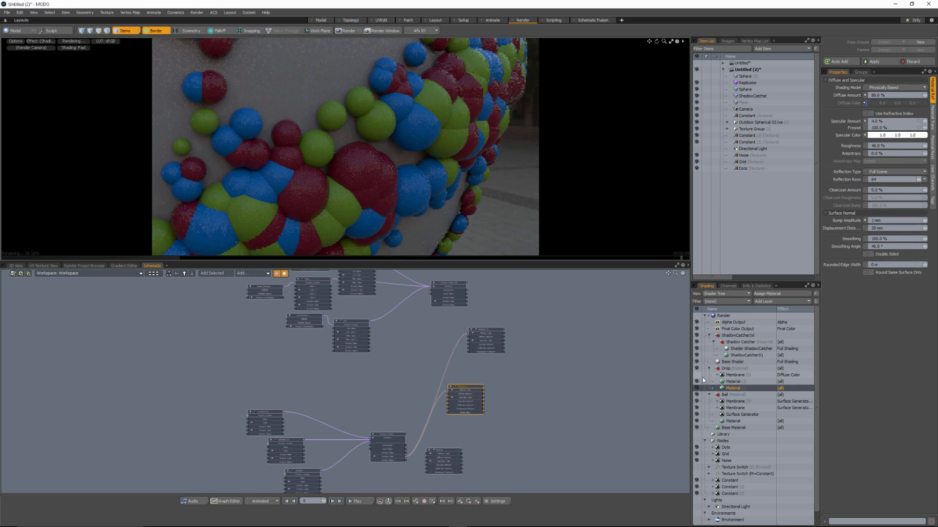
{"action": "left_click", "coordinate": [733, 382]}
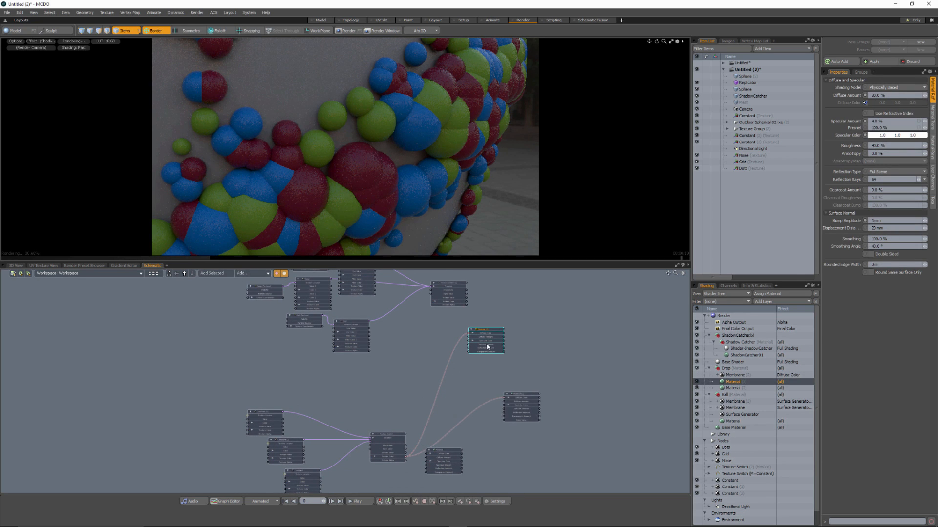
Step: Try to connect Texture Switch (2)'s Texture Alpha to Material (3)'s Diffuse Color
{"action": "left_click", "coordinate": [445, 291]}
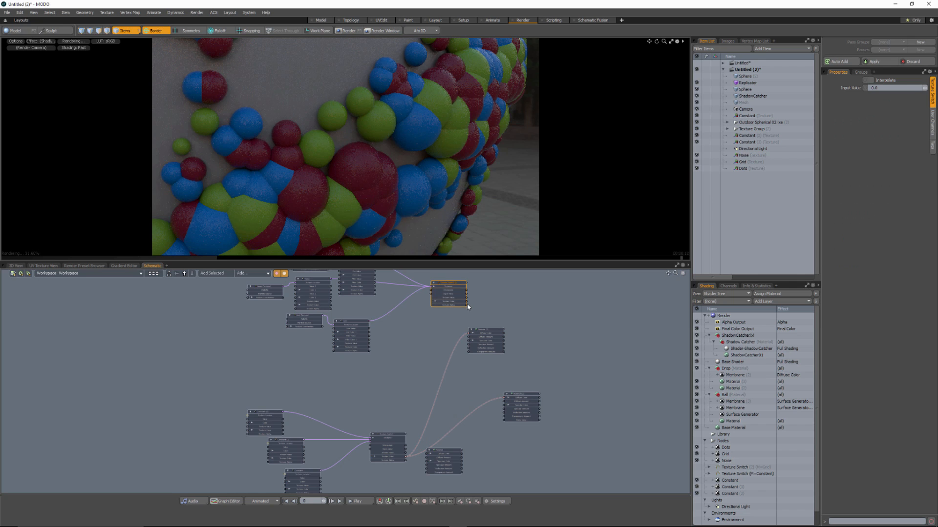
{"action": "scroll", "coordinate": [468, 306], "scroll_direction": "up", "scroll_amount": 4}
{"action": "left_click_drag", "start_coordinate": [466, 290], "coordinate": [432, 367]}
{"action": "left_click_drag", "start_coordinate": [505, 365], "coordinate": [437, 370], "text": "alt"}
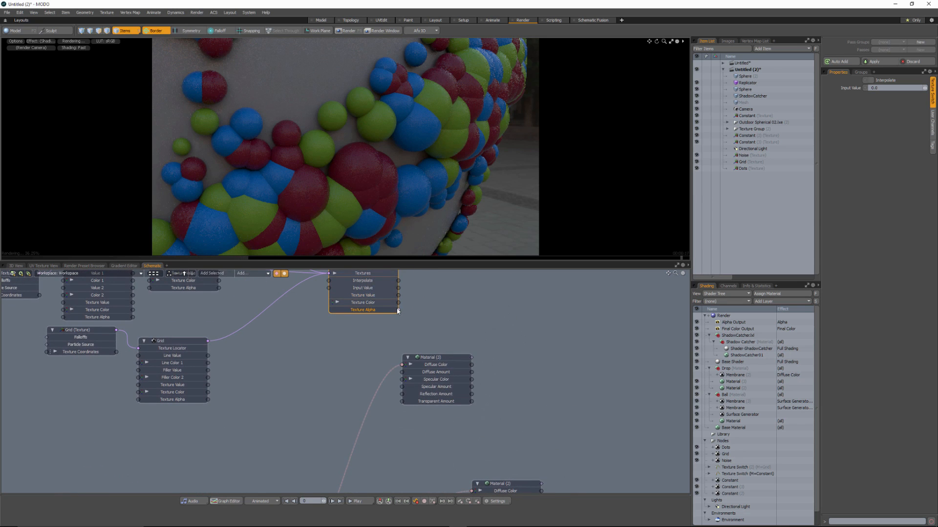
{"action": "left_click_drag", "start_coordinate": [398, 311], "coordinate": [402, 365]}
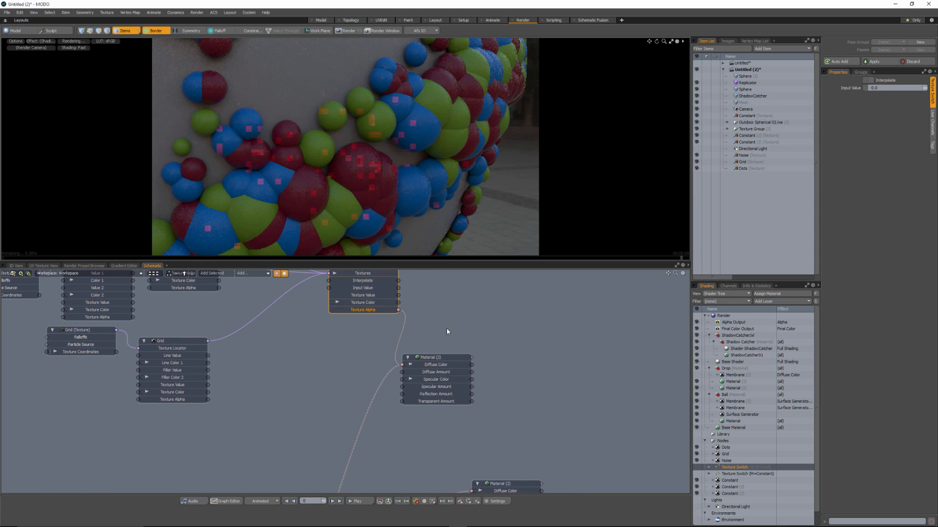
{"action": "key", "text": "ctrl+z"}
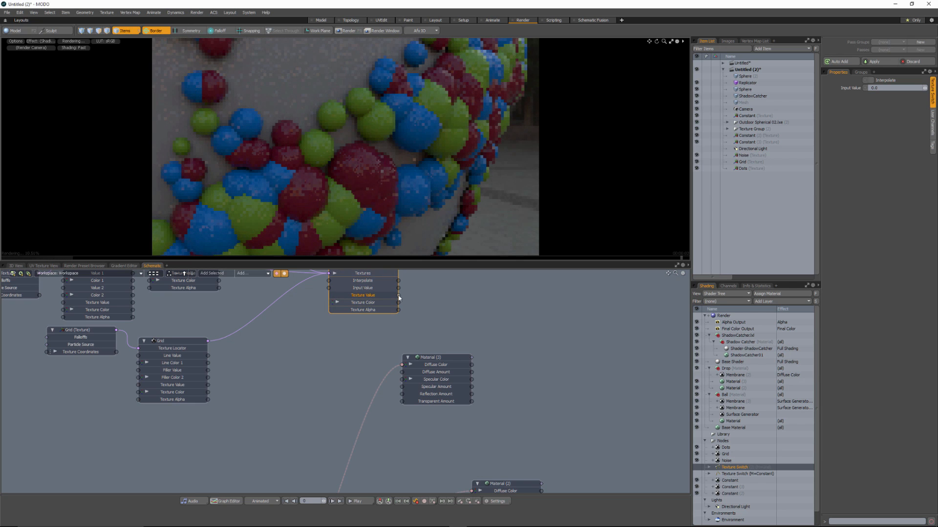
Step: Swap the positions of the Material (2) and Material (3) nodes and connect Texture Switch (2)'s Texture Value to Material (2)'s Bump Value
{"action": "left_click_drag", "start_coordinate": [398, 295], "coordinate": [482, 450]}
{"action": "left_click_drag", "start_coordinate": [499, 426], "coordinate": [474, 380], "text": "alt"}
{"action": "left_click_drag", "start_coordinate": [477, 437], "coordinate": [336, 289]}
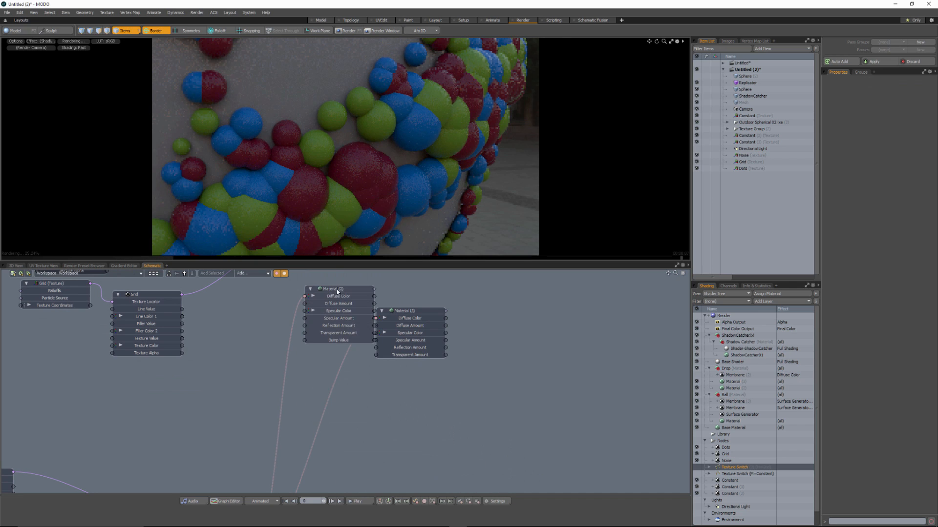
{"action": "left_click_drag", "start_coordinate": [414, 313], "coordinate": [441, 439]}
{"action": "left_click_drag", "start_coordinate": [359, 305], "coordinate": [468, 360], "text": "alt"}
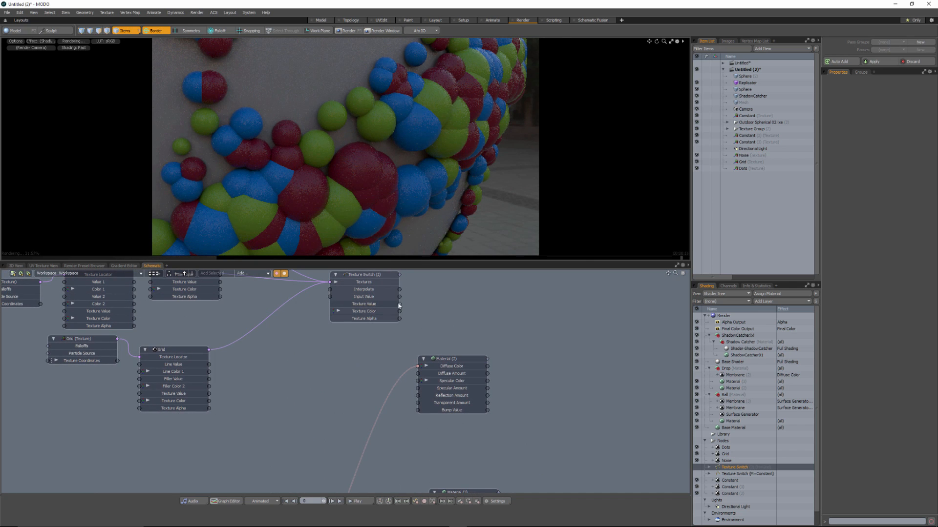
{"action": "left_click_drag", "start_coordinate": [399, 303], "coordinate": [417, 410]}
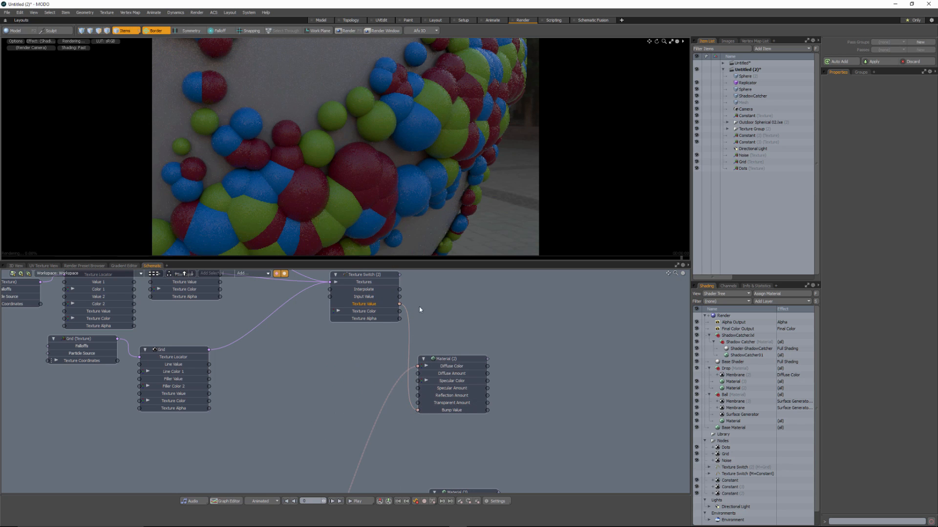
Step: Hide the Drop group's upper material to check the bump patterns in the render, and show it again
{"action": "left_click", "coordinate": [696, 381]}
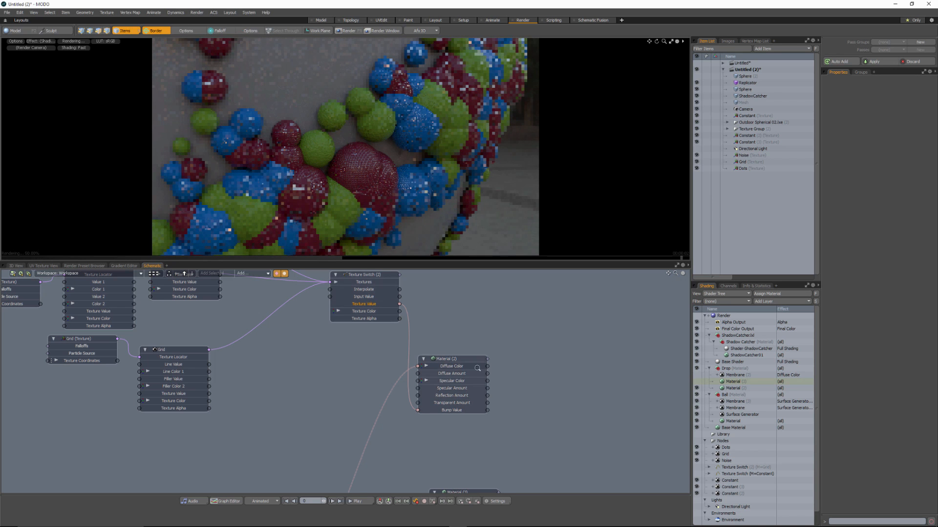
{"action": "left_click_drag", "start_coordinate": [477, 368], "coordinate": [407, 359], "text": "ctrl+alt"}
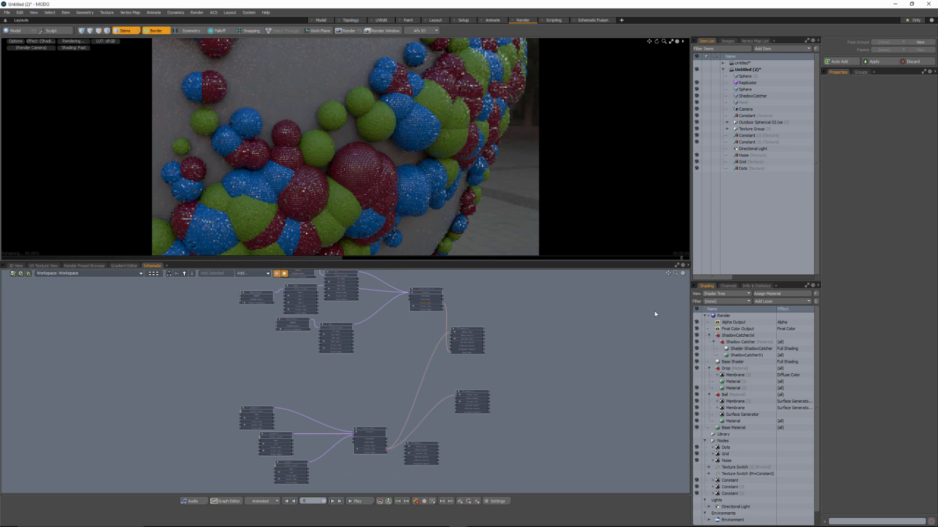
{"action": "left_click", "coordinate": [697, 381]}
Step: Remove the unconnected Ball group's Material node from the schematic and keep the Material (3) node clear of the link lines
{"action": "left_click_drag", "start_coordinate": [478, 401], "coordinate": [485, 407]}
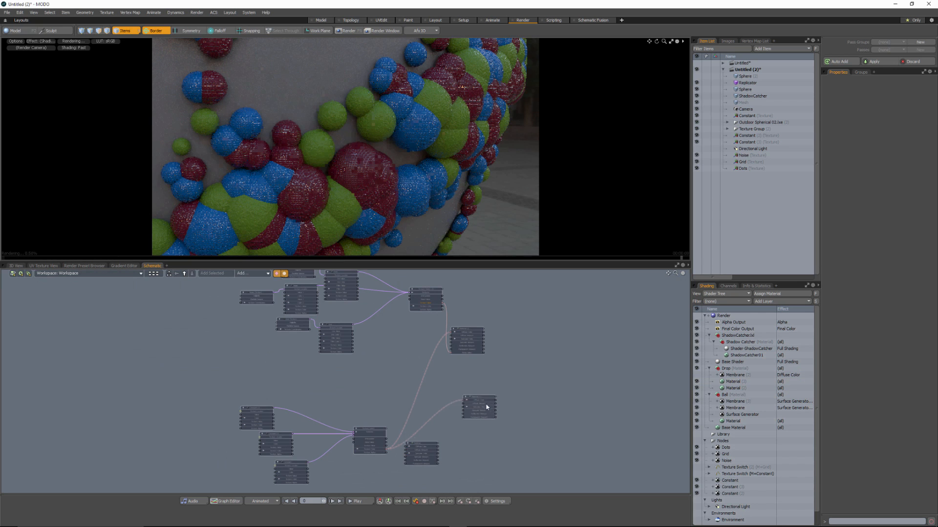
{"action": "left_click_drag", "start_coordinate": [429, 465], "coordinate": [513, 414], "text": "ctrl+alt"}
{"action": "left_click", "coordinate": [409, 385]}
{"action": "right_click", "coordinate": [409, 385]}
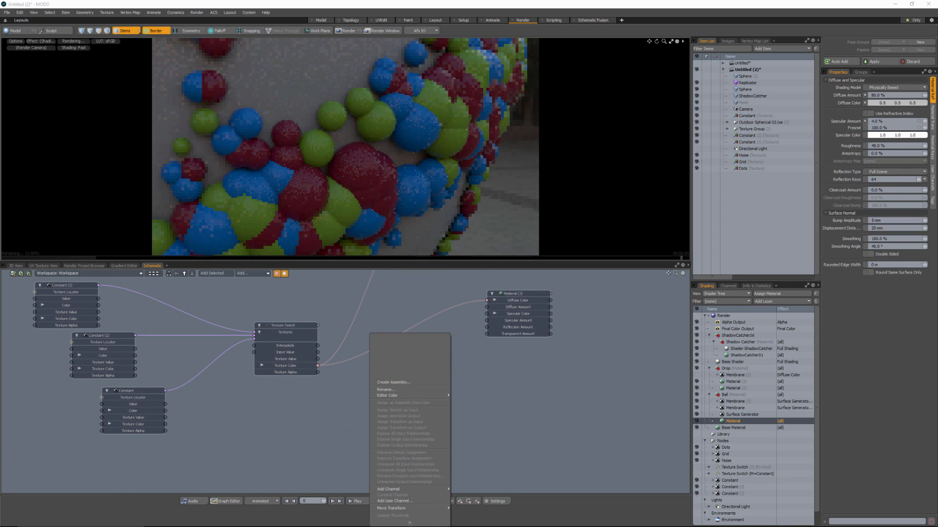
{"action": "left_click", "coordinate": [393, 501]}
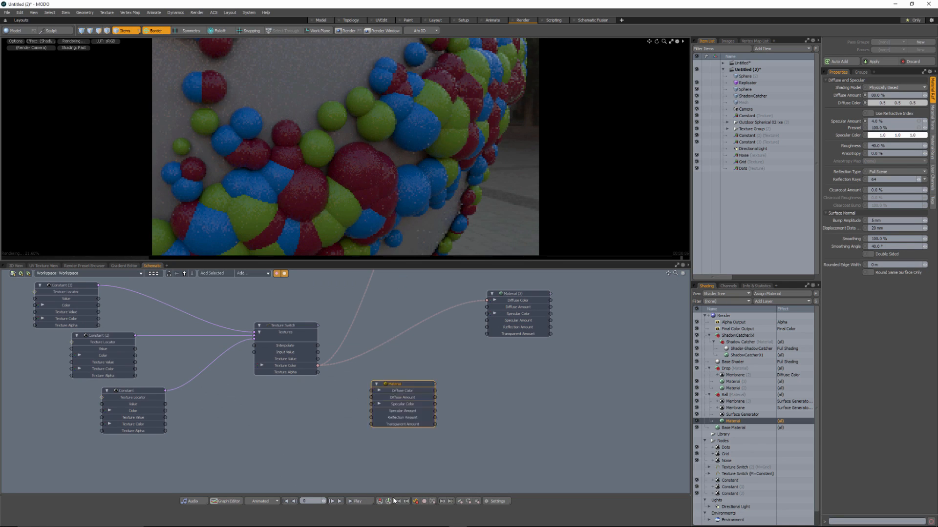
{"action": "left_click_drag", "start_coordinate": [397, 347], "coordinate": [397, 378], "text": "alt"}
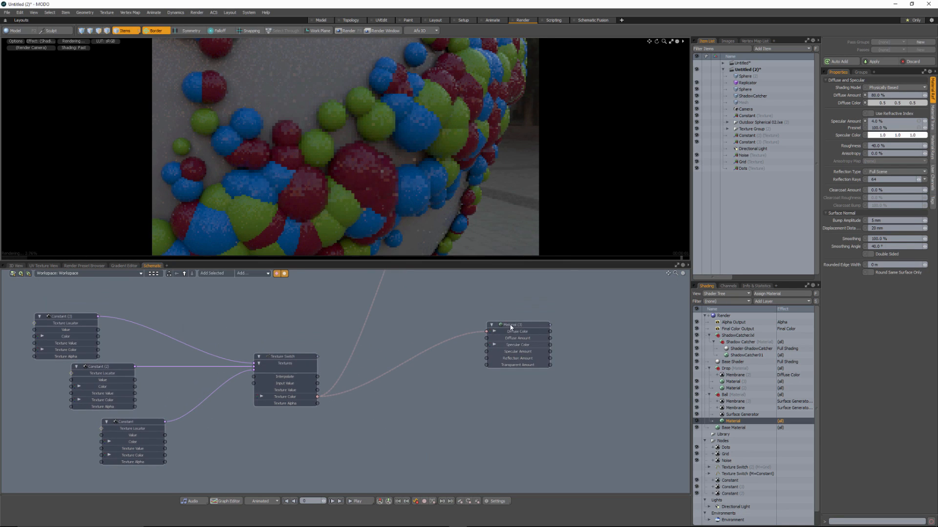
Step: Move the Material (3) and Texture Switch nodes closer together in the color network
{"action": "left_click_drag", "start_coordinate": [511, 328], "coordinate": [443, 376]}
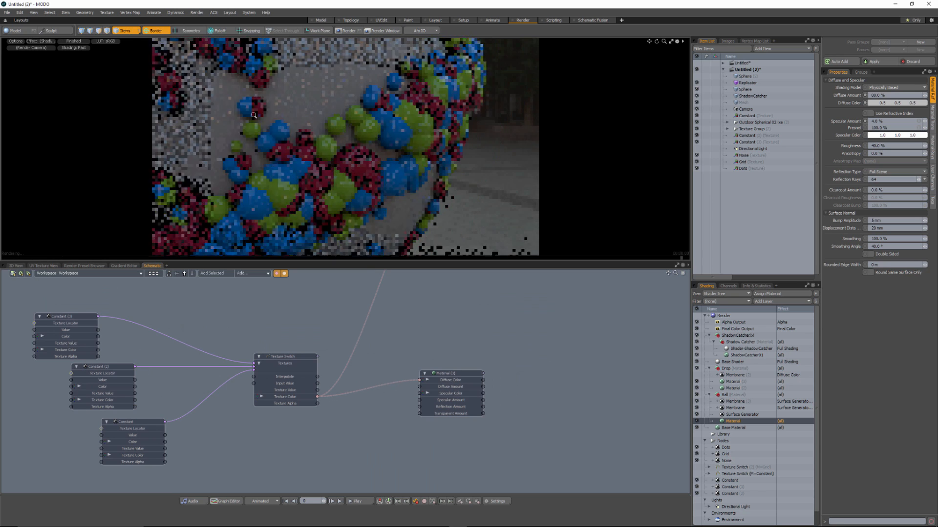
{"action": "left_click_drag", "start_coordinate": [254, 115], "coordinate": [279, 186], "text": "ctrl+alt"}
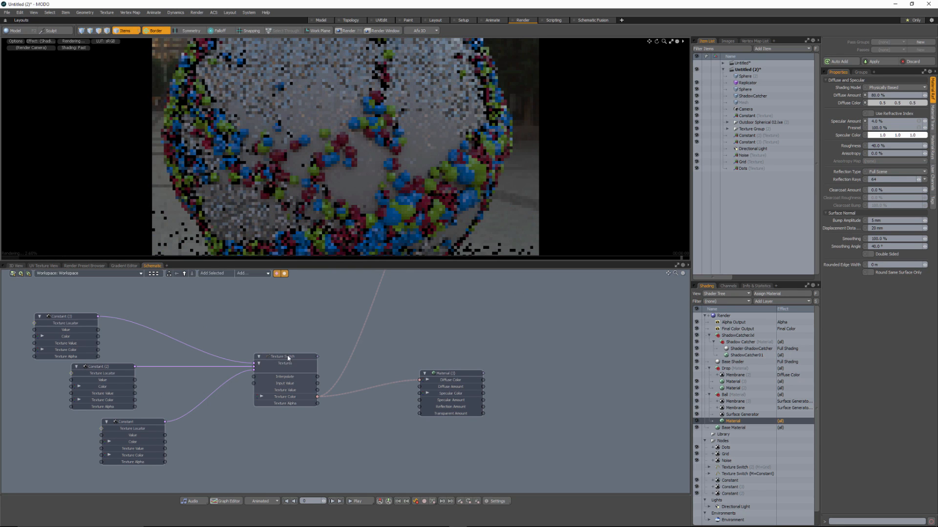
{"action": "left_click_drag", "start_coordinate": [288, 357], "coordinate": [307, 355]}
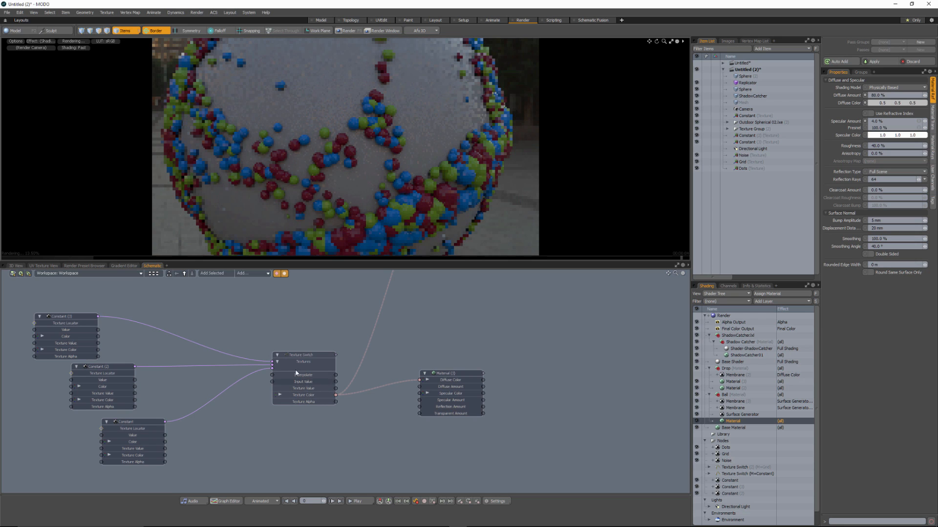
Step: Add a Shader Inputs node to the schematic and place it below the Texture Switch node
{"action": "left_click", "coordinate": [251, 273]}
{"action": "mouse_move", "coordinate": [249, 285]}
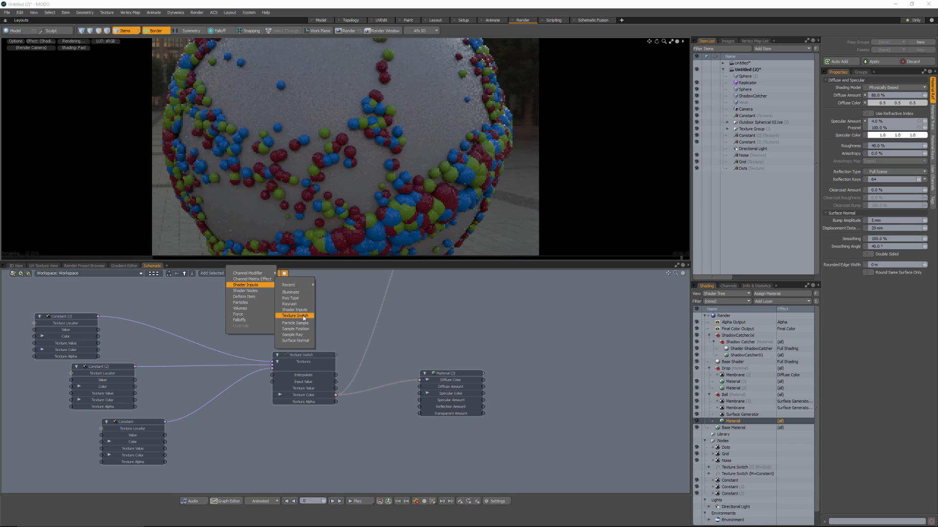
{"action": "left_click", "coordinate": [302, 311]}
{"action": "left_click_drag", "start_coordinate": [402, 369], "coordinate": [308, 440]}
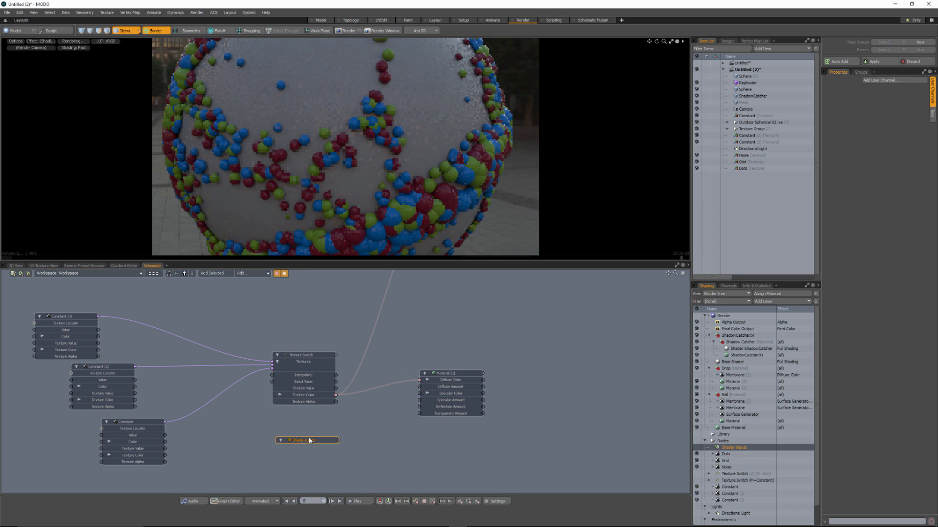
{"action": "middle_click_drag", "start_coordinate": [309, 441], "coordinate": [333, 400]}
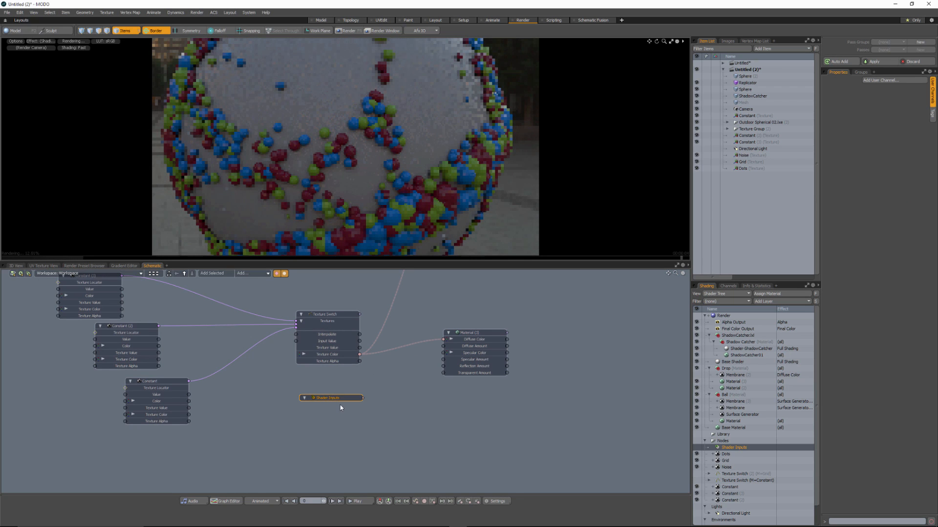
{"action": "left_click_drag", "start_coordinate": [337, 399], "coordinate": [298, 397]}
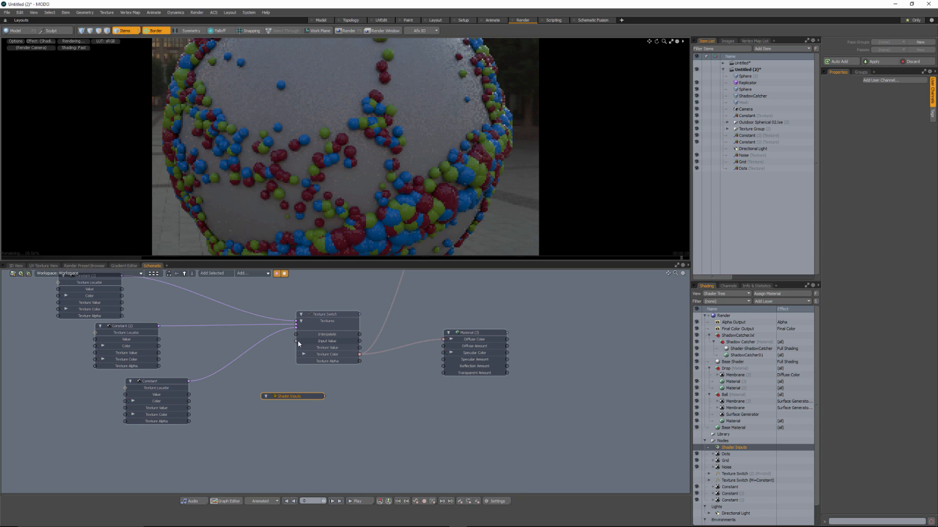
{"action": "scroll", "coordinate": [310, 364], "scroll_direction": "up", "scroll_amount": 2}
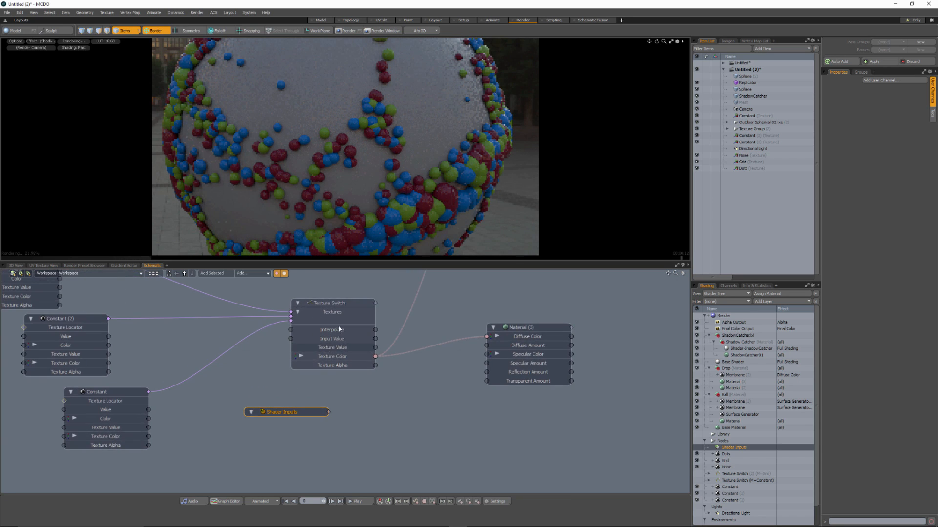
{"action": "left_click_drag", "start_coordinate": [352, 164], "coordinate": [299, 165], "text": "ctrl+alt"}
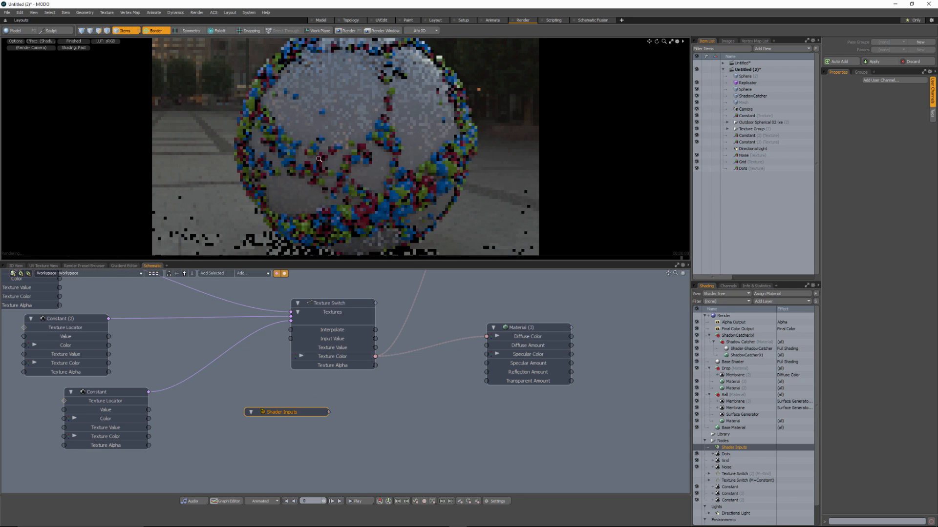
{"action": "left_click_drag", "start_coordinate": [291, 426], "coordinate": [309, 427], "text": "ctrl+alt"}
{"action": "left_click_drag", "start_coordinate": [310, 427], "coordinate": [298, 425], "text": "alt"}
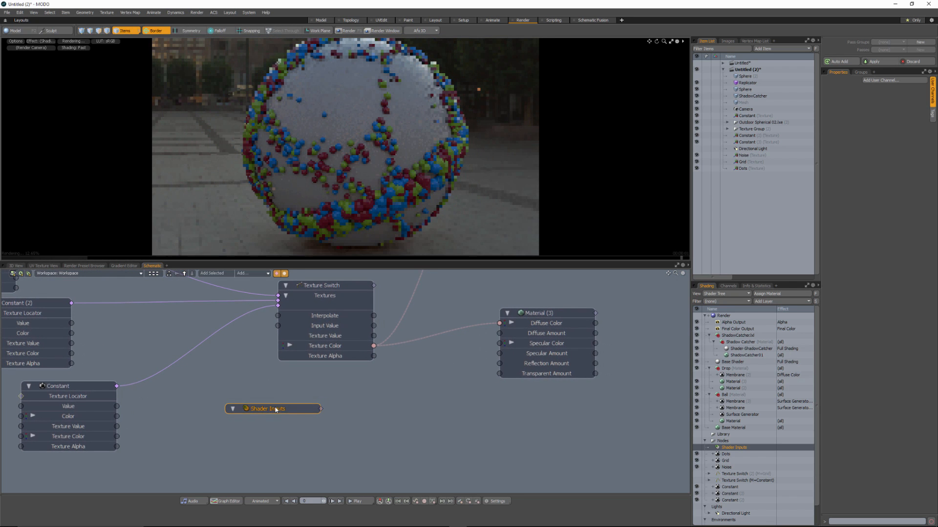
{"action": "double_click", "coordinate": [277, 411]}
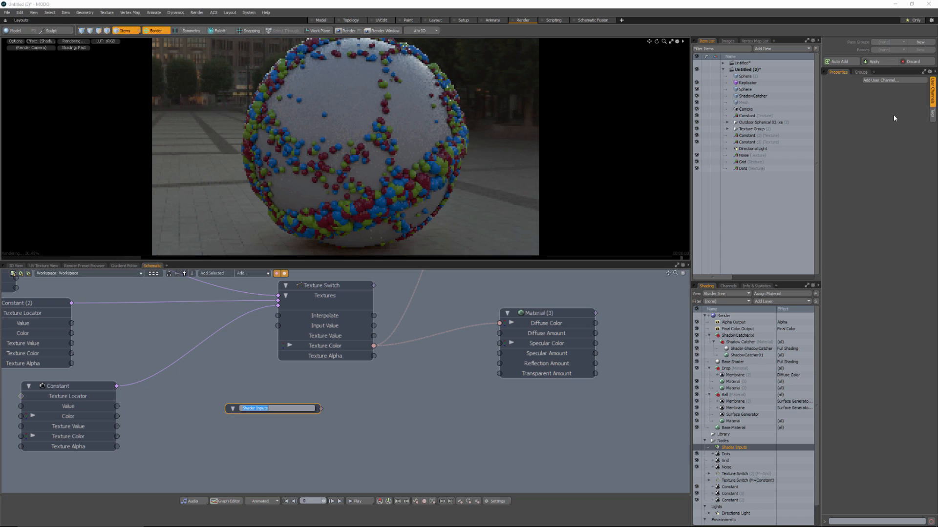
{"action": "key", "text": "Return"}
{"action": "left_click_drag", "start_coordinate": [287, 414], "coordinate": [300, 399], "text": "alt"}
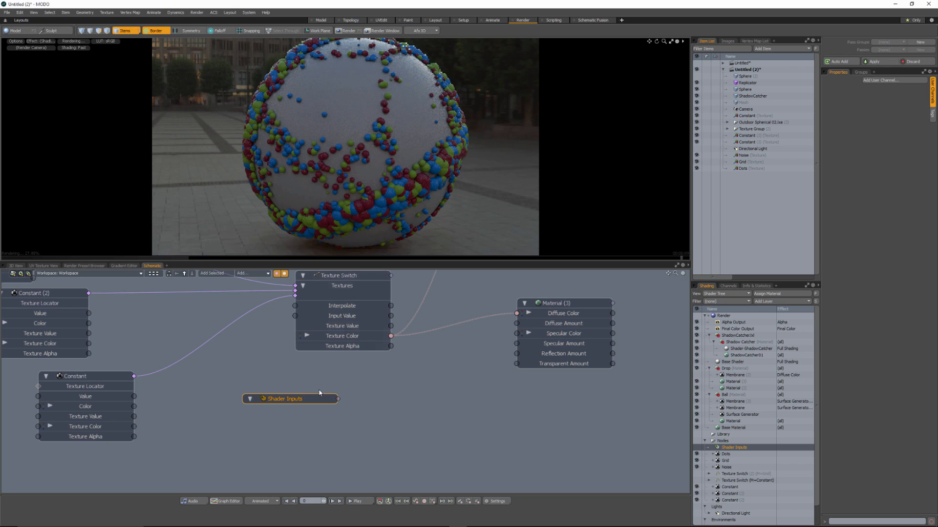
Step: Add the Geometric Normal, Shading Normal (Initial) and Shading Normal (Final) channels to the Shader Inputs node and place it beside the Constant node
{"action": "right_click", "coordinate": [291, 399]}
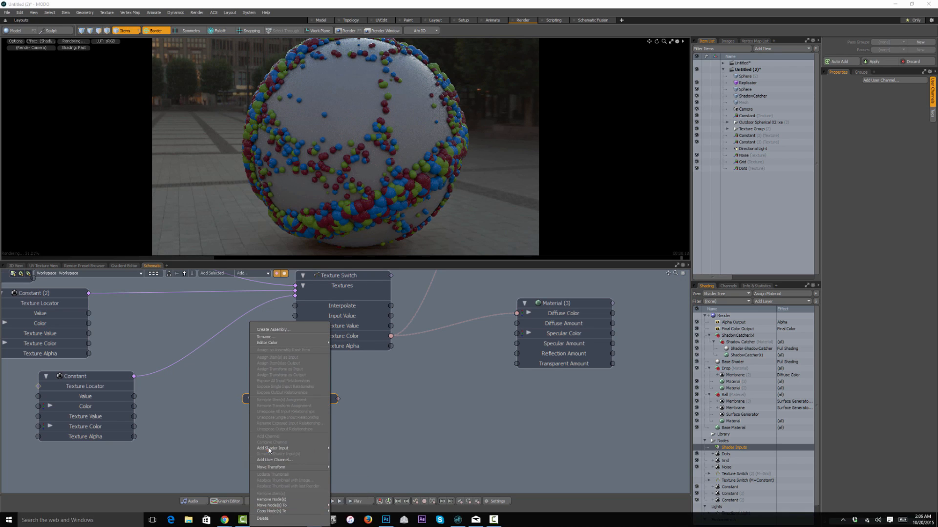
{"action": "mouse_move", "coordinate": [274, 449]}
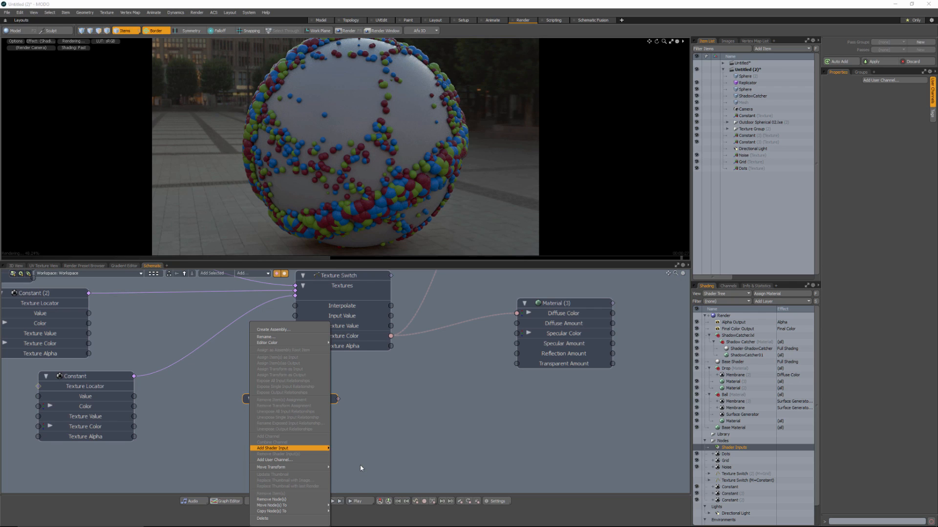
{"action": "left_click", "coordinate": [359, 466]}
{"action": "left_click_drag", "start_coordinate": [302, 399], "coordinate": [266, 409]}
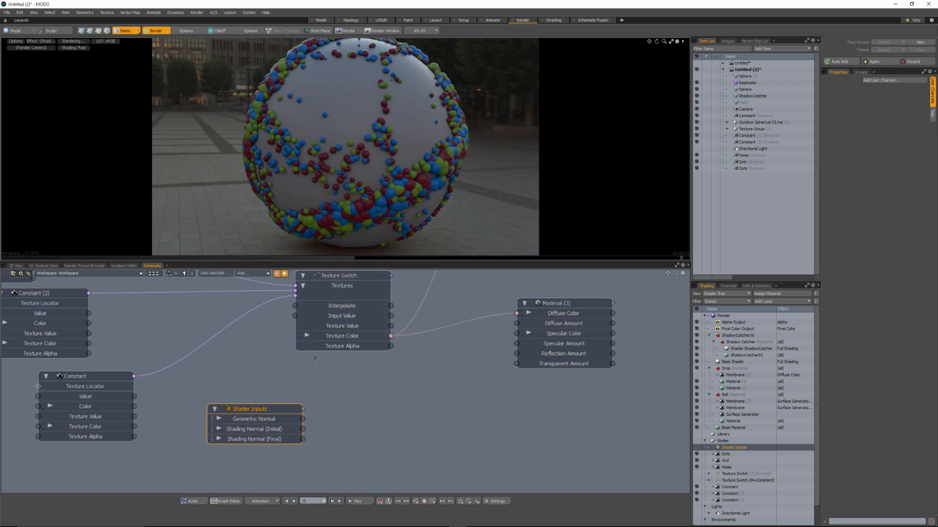
{"action": "middle_click_drag", "start_coordinate": [321, 358], "coordinate": [363, 359]}
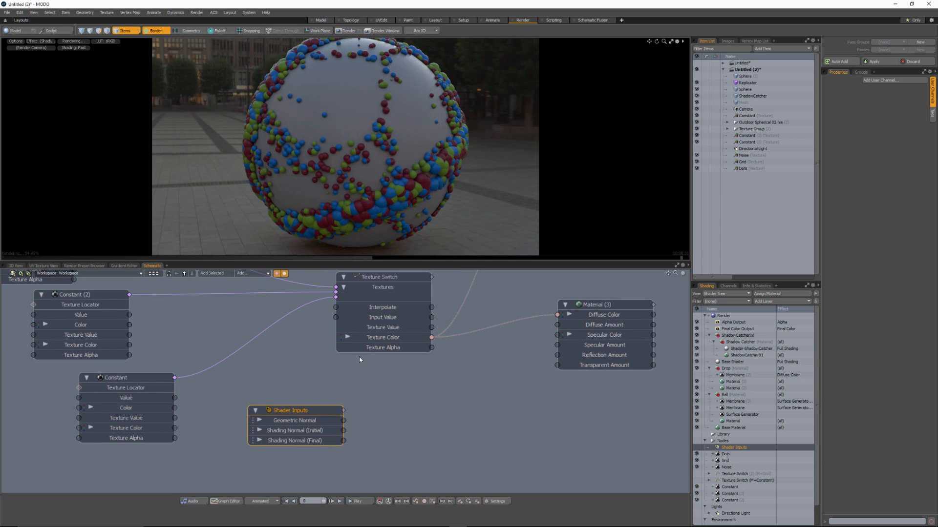
{"action": "left_click_drag", "start_coordinate": [305, 411], "coordinate": [282, 401]}
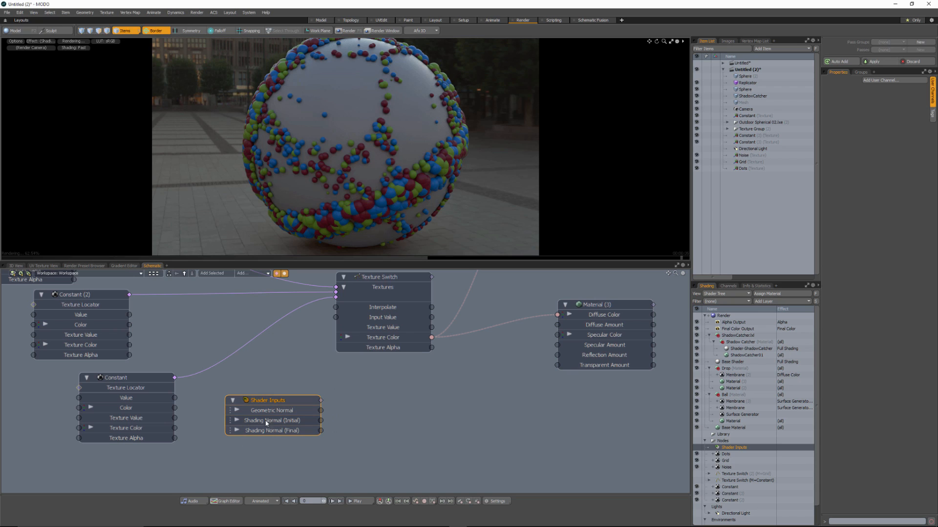
Step: Connect Shading Normal (Initial) to the Texture Switch's Input Value, orbit around the ball in the render, and nudge the Shader Inputs node up
{"action": "left_click_drag", "start_coordinate": [320, 420], "coordinate": [336, 319]}
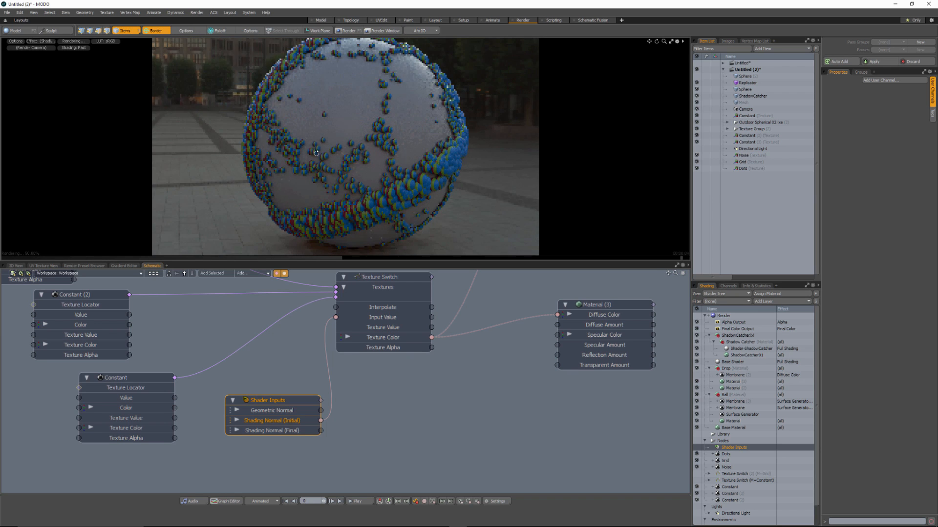
{"action": "left_click_drag", "start_coordinate": [353, 130], "coordinate": [326, 208], "text": "alt"}
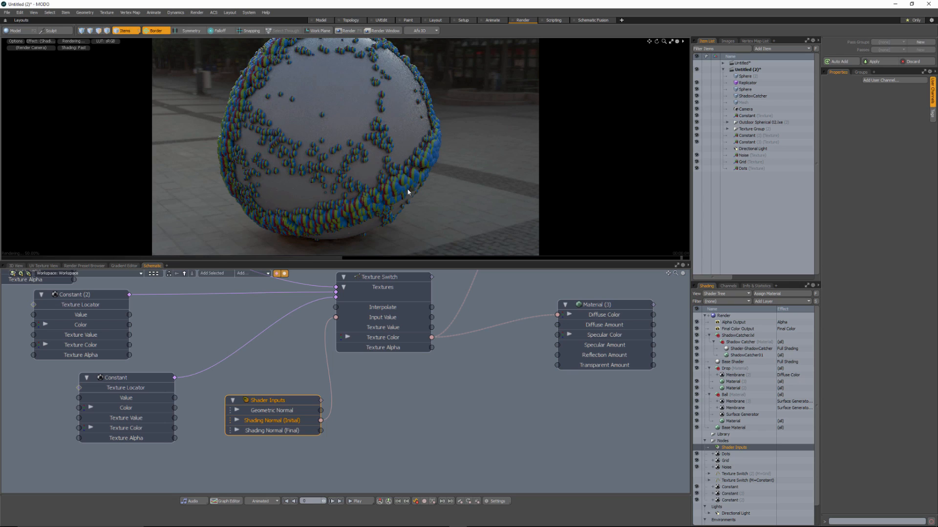
{"action": "left_click_drag", "start_coordinate": [408, 192], "coordinate": [320, 152], "text": "alt"}
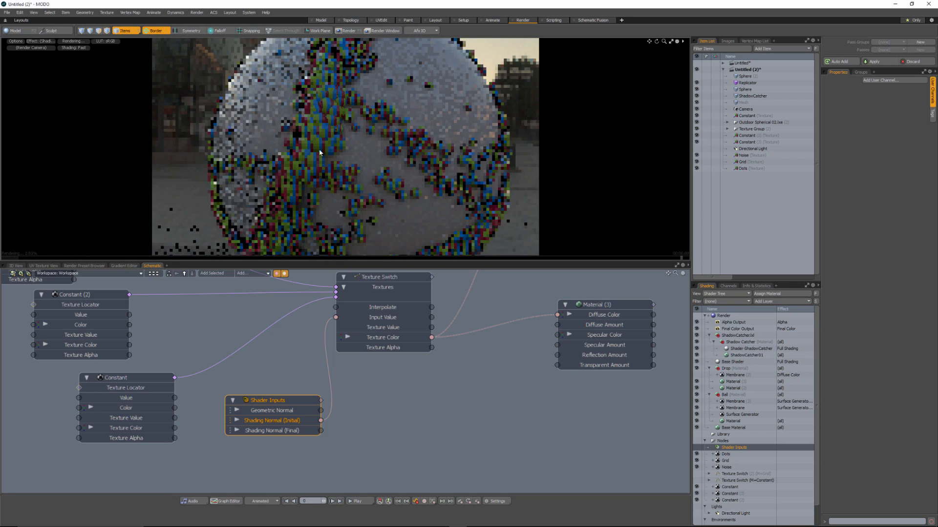
{"action": "mouse_move", "coordinate": [347, 182]}
{"action": "left_mouse_down", "text": "alt"}
{"action": "mouse_move", "coordinate": [372, 178]}
{"action": "mouse_move", "coordinate": [387, 152]}
{"action": "mouse_move", "coordinate": [359, 172]}
{"action": "left_mouse_up", "text": "alt"}
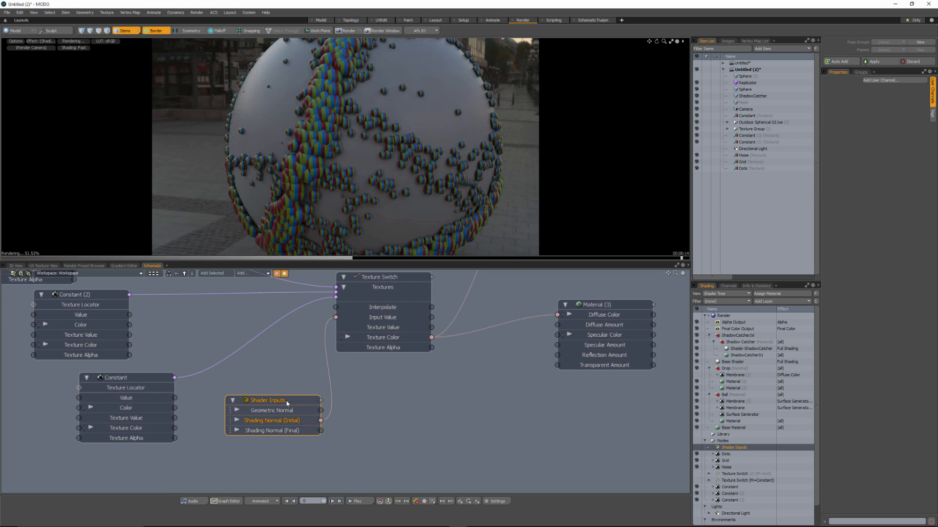
{"action": "left_click_drag", "start_coordinate": [285, 400], "coordinate": [285, 390]}
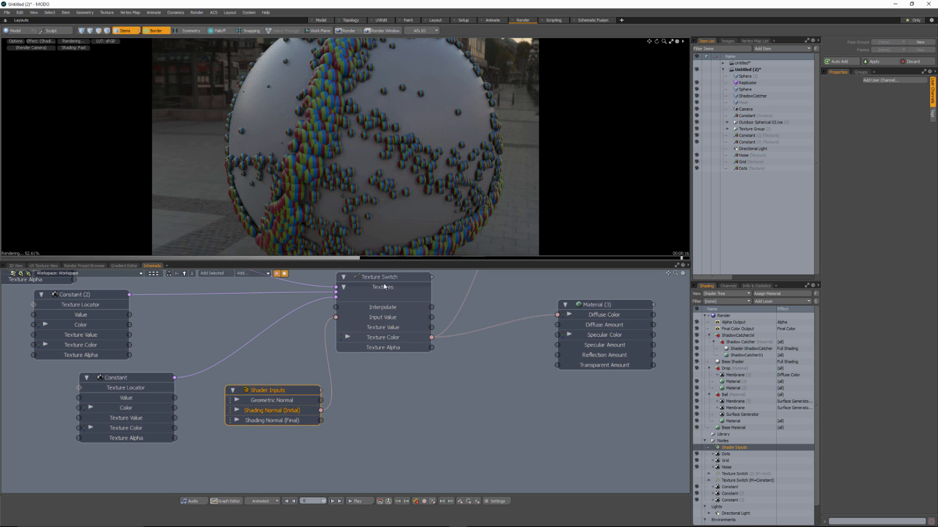
Step: Enable Interpolate on the Texture Switch that drives the drop colors and check the drops up close in the render
{"action": "left_click_drag", "start_coordinate": [404, 305], "coordinate": [414, 341], "text": "alt"}
{"action": "left_click", "coordinate": [398, 313]}
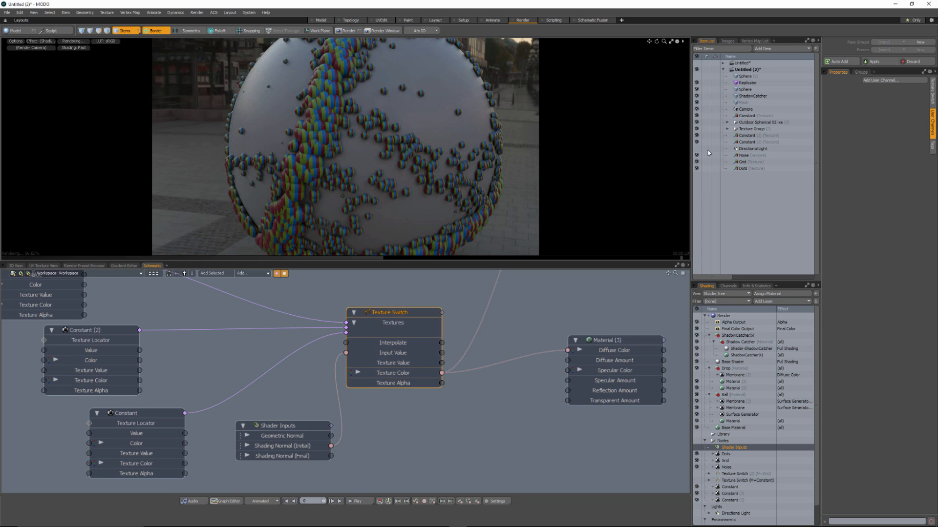
{"action": "left_click", "coordinate": [931, 93]}
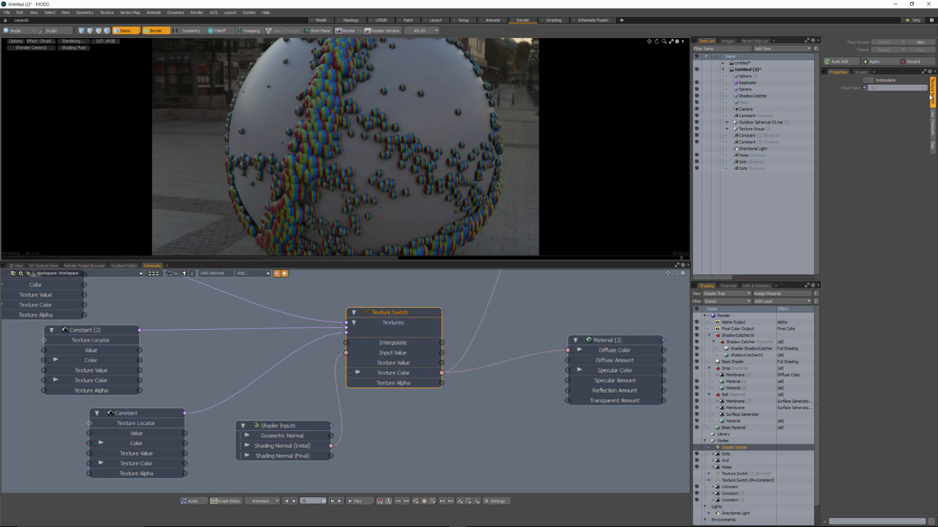
{"action": "left_click", "coordinate": [872, 80]}
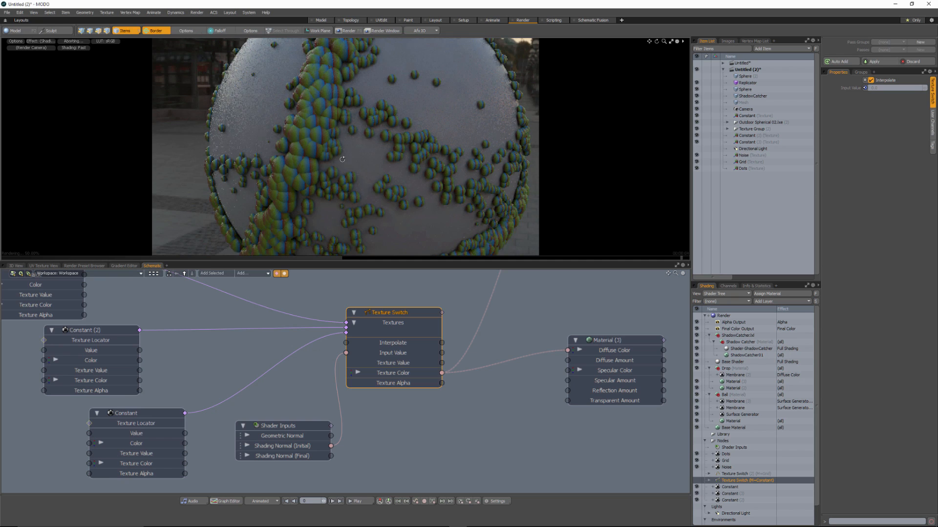
{"action": "mouse_move", "coordinate": [342, 159]}
{"action": "left_mouse_down", "text": "alt"}
{"action": "mouse_move", "coordinate": [408, 208]}
{"action": "mouse_move", "coordinate": [341, 142]}
{"action": "mouse_move", "coordinate": [332, 164]}
{"action": "left_mouse_up", "text": "alt"}
{"action": "scroll", "coordinate": [341, 142], "scroll_direction": "up", "scroll_amount": 4}
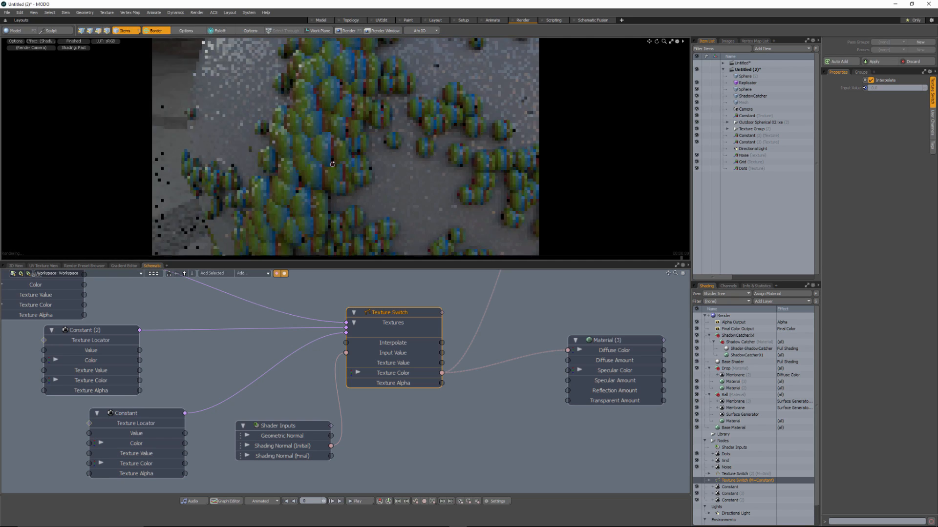
{"action": "scroll", "coordinate": [320, 155], "scroll_direction": "up", "scroll_amount": 3}
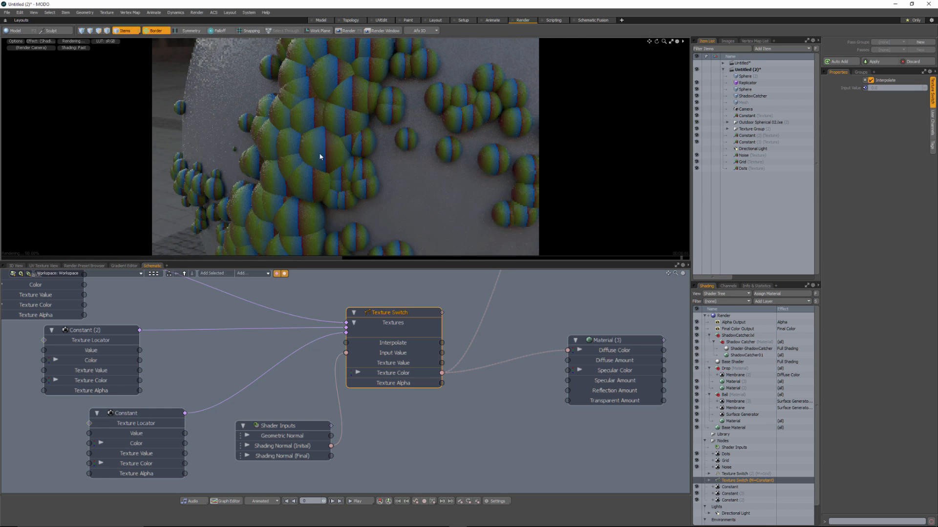
Step: Duplicate the red Constant node, place the copy above the other Constants and connect it to the Texture Switch's Textures input
{"action": "left_click_drag", "start_coordinate": [173, 398], "coordinate": [168, 373], "text": "alt"}
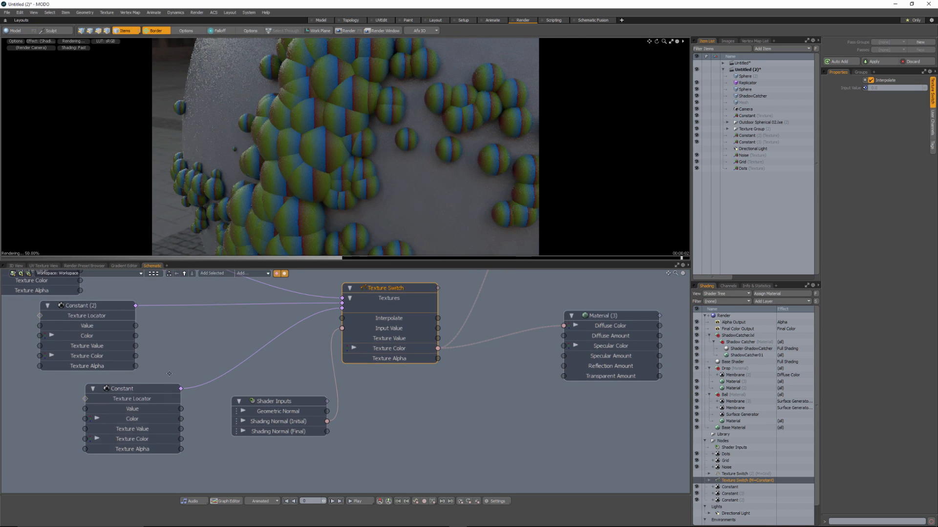
{"action": "left_click", "coordinate": [149, 394]}
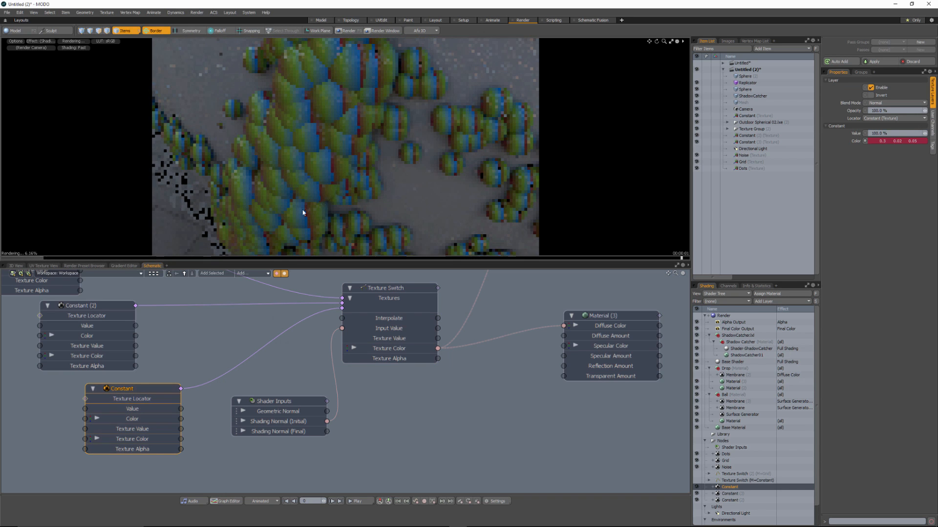
{"action": "left_click", "coordinate": [333, 172]}
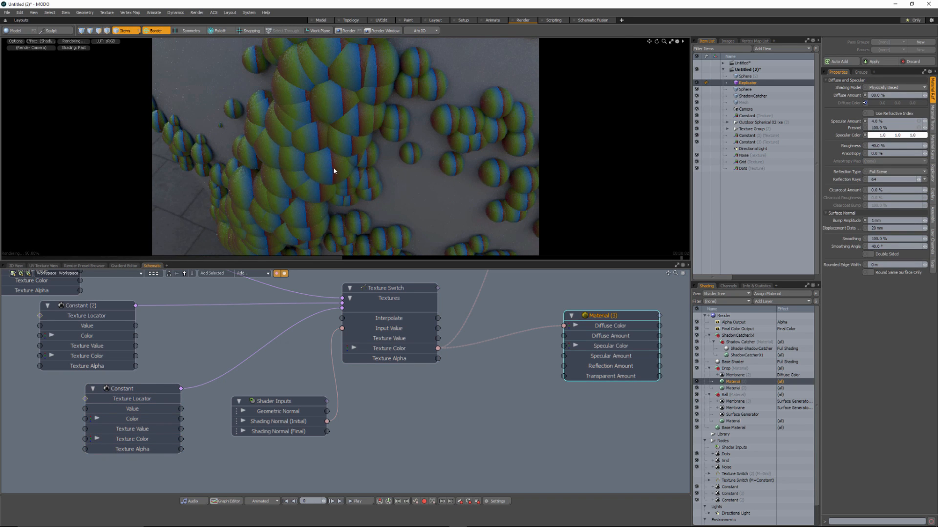
{"action": "left_click_drag", "start_coordinate": [189, 328], "coordinate": [230, 374], "text": "alt"}
{"action": "left_click_drag", "start_coordinate": [91, 280], "coordinate": [121, 324], "text": "alt"}
{"action": "left_click_drag", "start_coordinate": [204, 445], "coordinate": [184, 402], "text": "alt"}
{"action": "scroll", "coordinate": [173, 379], "scroll_direction": "down", "scroll_amount": 3}
{"action": "scroll", "coordinate": [205, 355], "scroll_direction": "down", "scroll_amount": 3}
{"action": "left_click_drag", "start_coordinate": [204, 355], "coordinate": [211, 361], "text": "alt"}
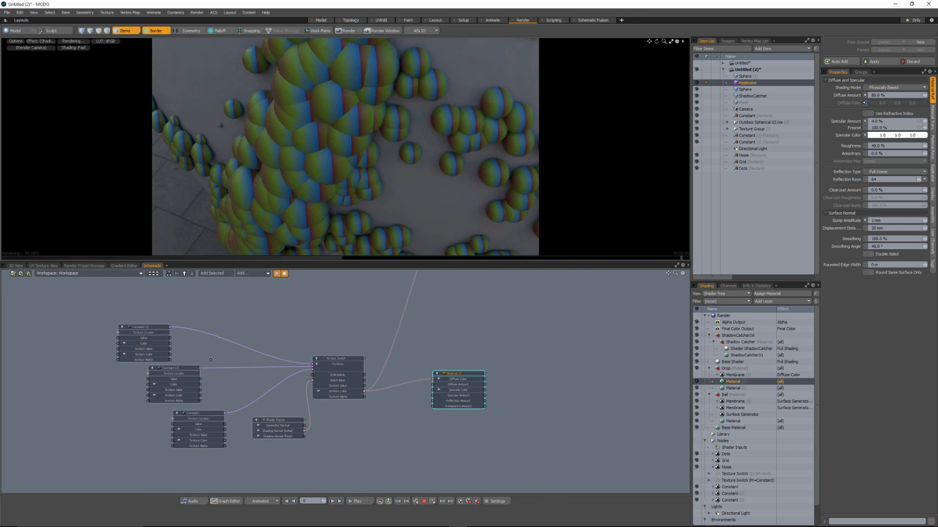
{"action": "left_click", "coordinate": [232, 339]}
{"action": "left_click", "coordinate": [193, 415]}
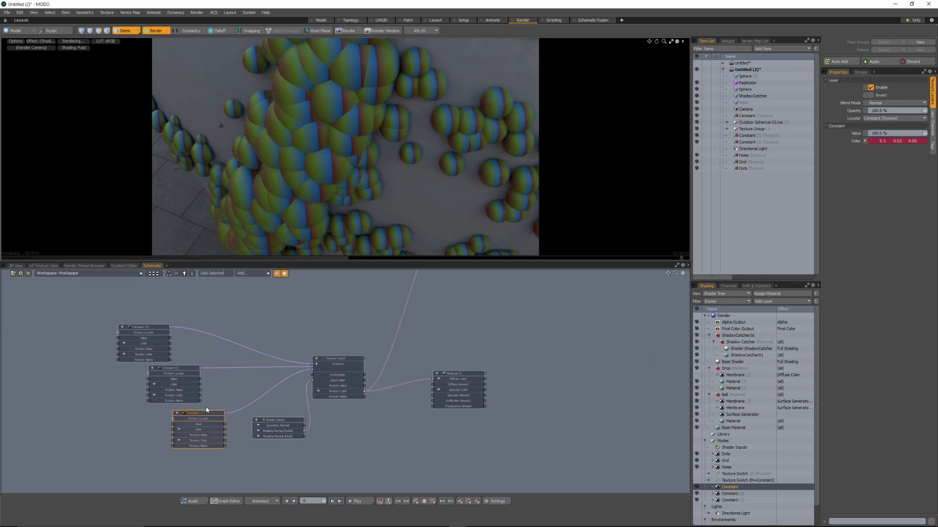
{"action": "right_click", "coordinate": [727, 488]}
{"action": "left_click", "coordinate": [720, 516]}
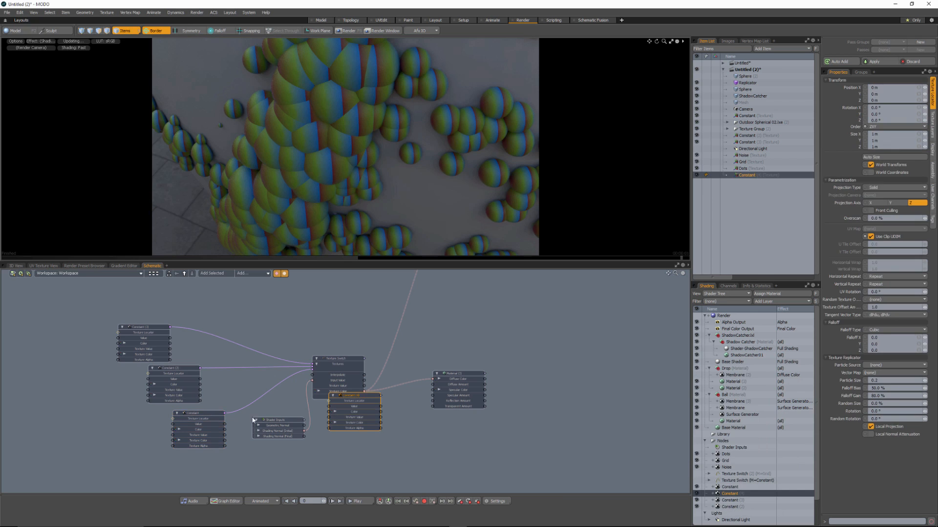
{"action": "left_click_drag", "start_coordinate": [359, 395], "coordinate": [245, 287]}
{"action": "left_click_drag", "start_coordinate": [279, 314], "coordinate": [330, 365]}
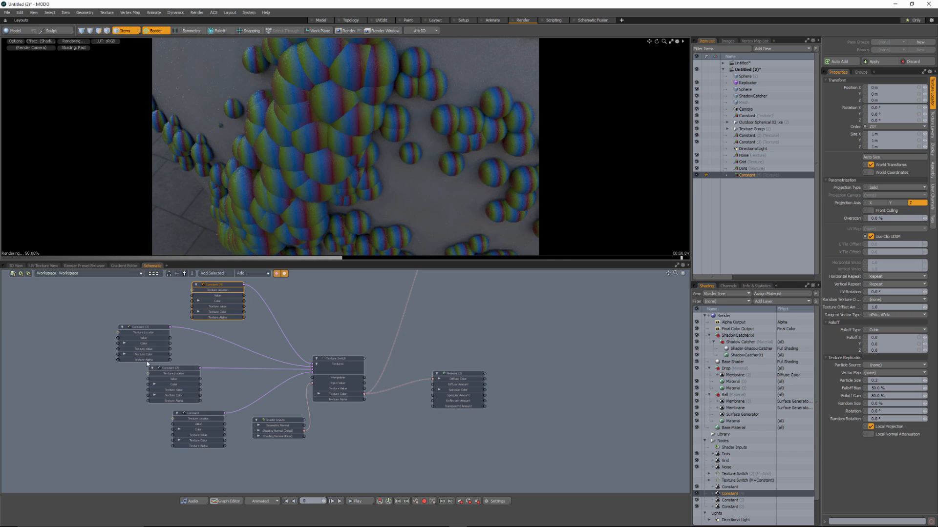
Step: Rearrange the four Constant nodes, the Texture Switch and the Shader Inputs node to spread out the connections, and orbit the render
{"action": "left_click_drag", "start_coordinate": [204, 414], "coordinate": [200, 418]}
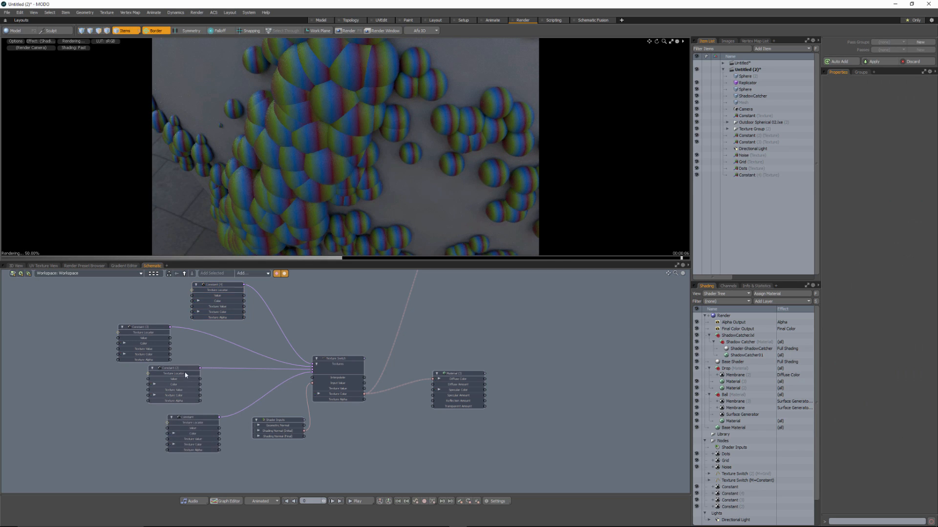
{"action": "left_click_drag", "start_coordinate": [182, 374], "coordinate": [186, 375]}
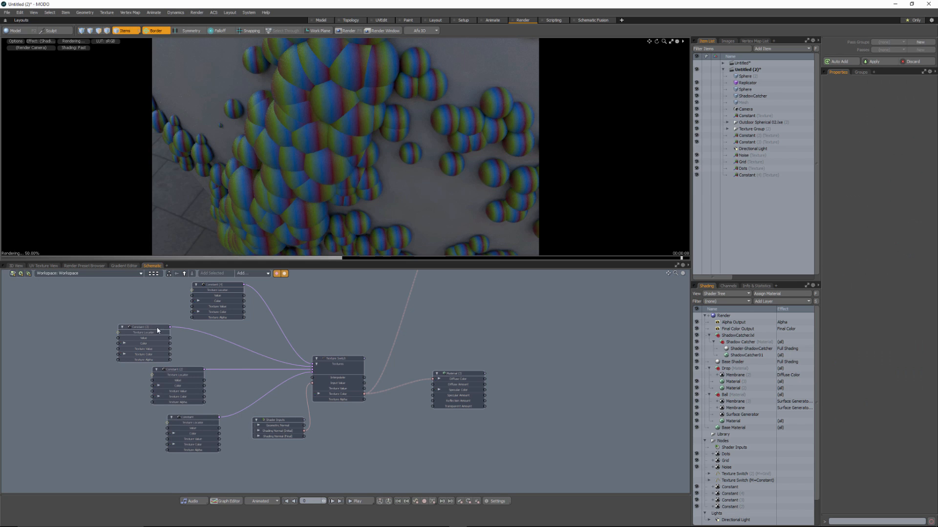
{"action": "left_click_drag", "start_coordinate": [151, 327], "coordinate": [153, 327]}
{"action": "left_click_drag", "start_coordinate": [217, 285], "coordinate": [204, 288]}
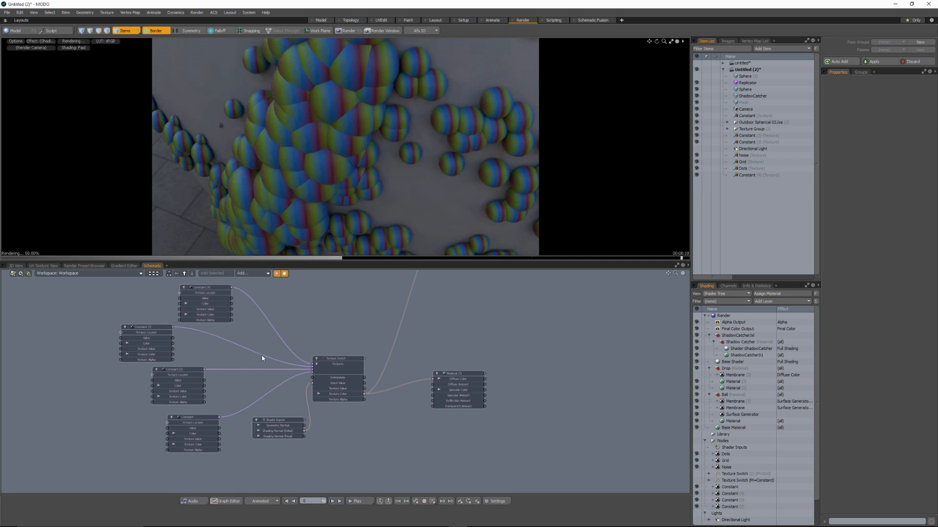
{"action": "left_click_drag", "start_coordinate": [268, 211], "coordinate": [327, 108], "text": "alt"}
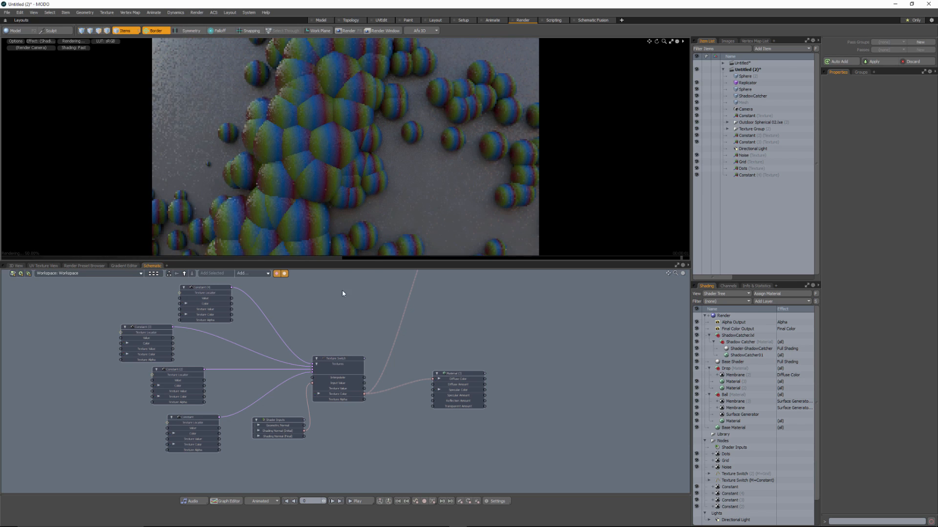
{"action": "left_click_drag", "start_coordinate": [344, 357], "coordinate": [367, 328]}
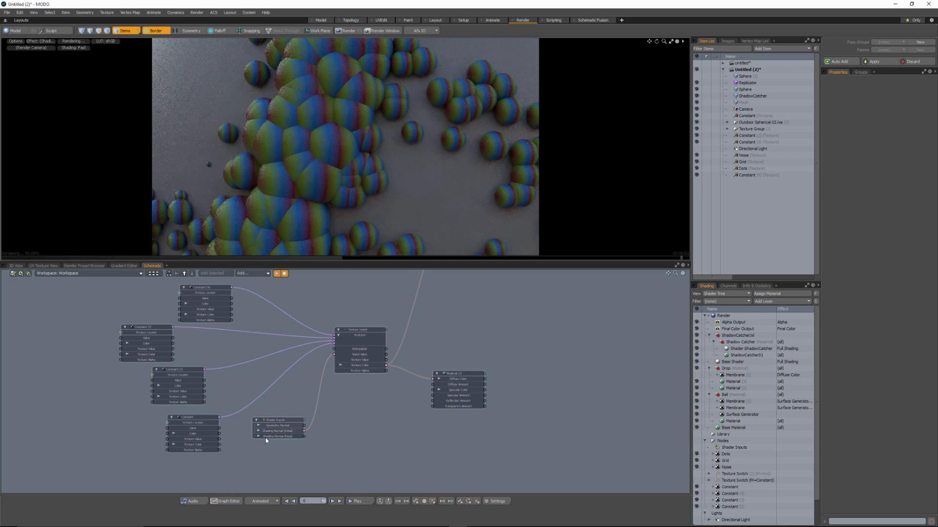
{"action": "left_click_drag", "start_coordinate": [280, 422], "coordinate": [284, 418]}
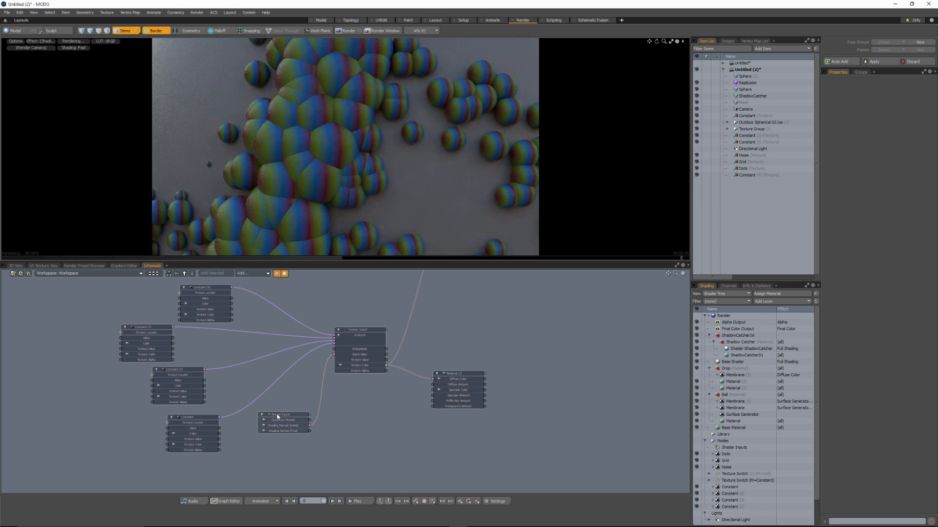
Step: Add the Sample Position channels to the Shader Inputs node
{"action": "right_click", "coordinate": [278, 417]}
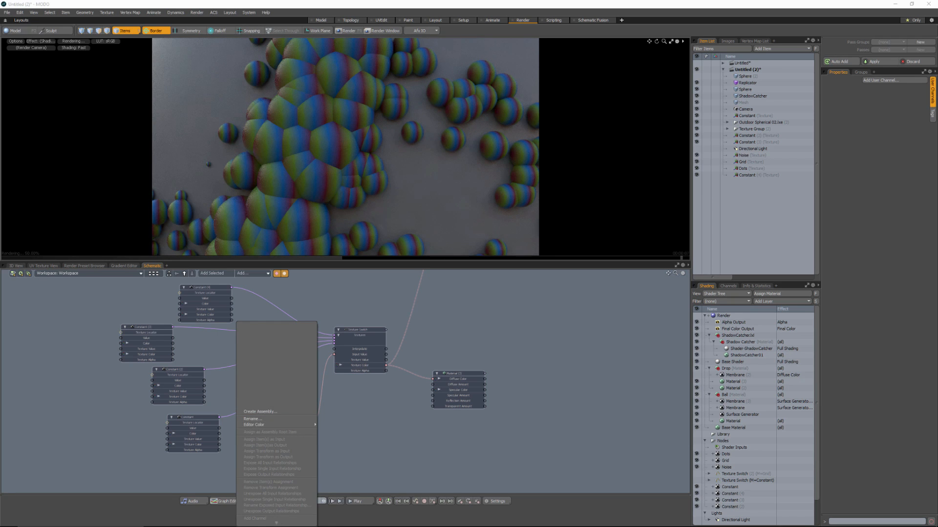
{"action": "mouse_move", "coordinate": [269, 449]}
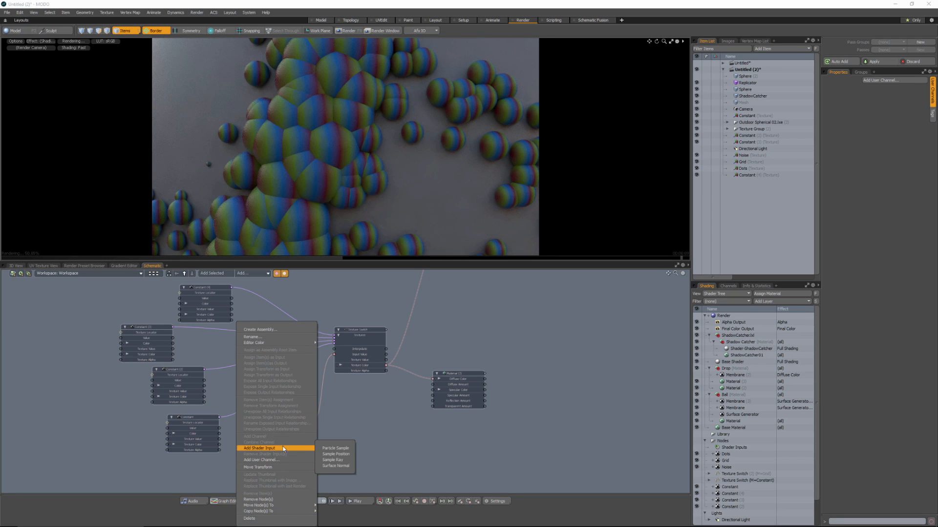
{"action": "left_click", "coordinate": [344, 460]}
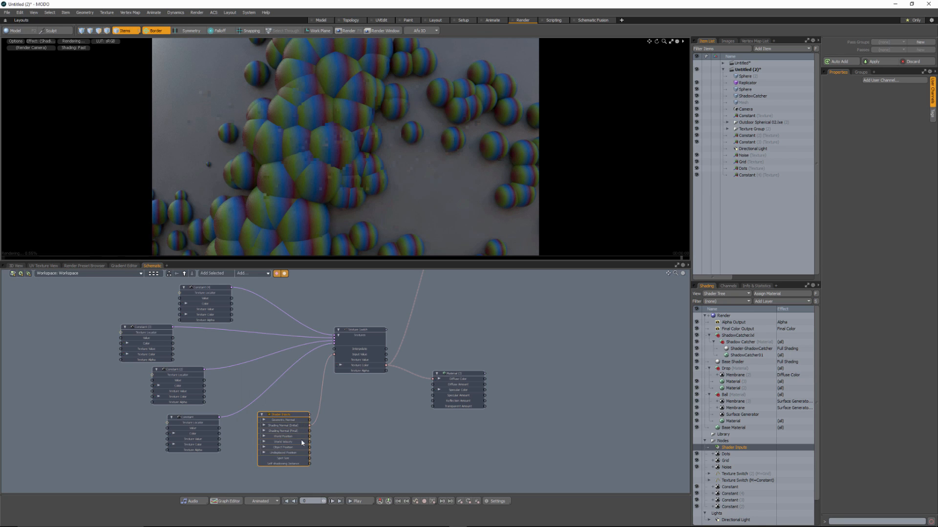
Step: Connect World Position to the Texture Switch's Input Value and view the whole ball from another side in the render
{"action": "scroll", "coordinate": [351, 152], "scroll_direction": "down", "scroll_amount": 12}
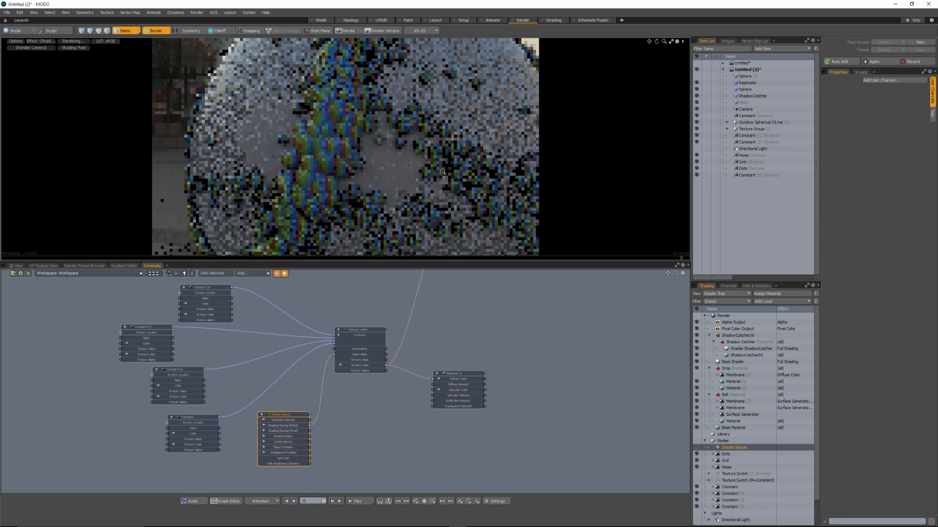
{"action": "scroll", "coordinate": [350, 152], "scroll_direction": "down", "scroll_amount": 3}
{"action": "left_click_drag", "start_coordinate": [350, 151], "coordinate": [350, 170], "text": "alt"}
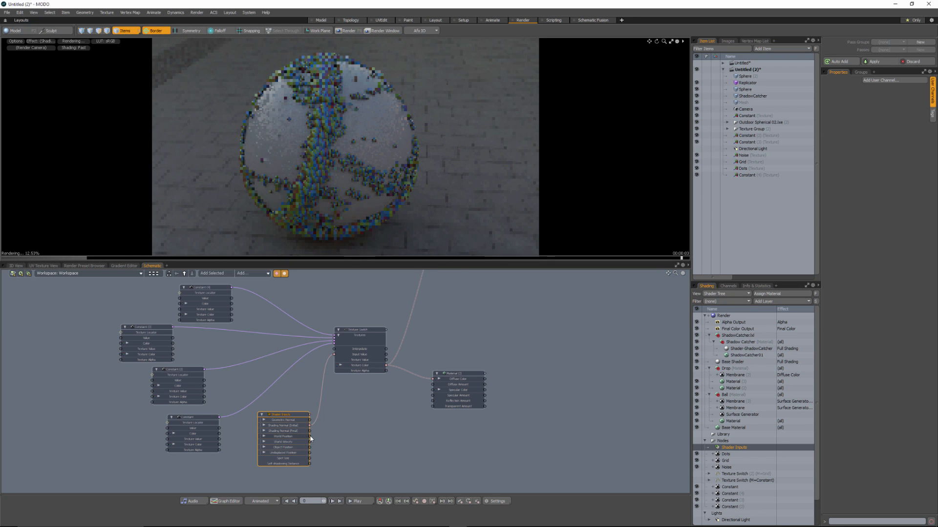
{"action": "mouse_move", "coordinate": [311, 439]}
{"action": "left_click_drag", "start_coordinate": [309, 436], "coordinate": [335, 354]}
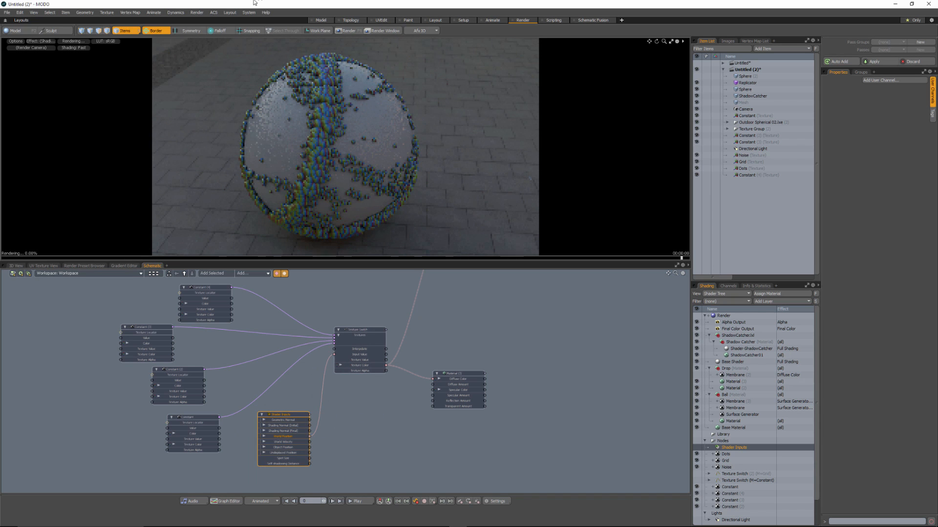
{"action": "left_click_drag", "start_coordinate": [321, 126], "coordinate": [373, 171], "text": "alt"}
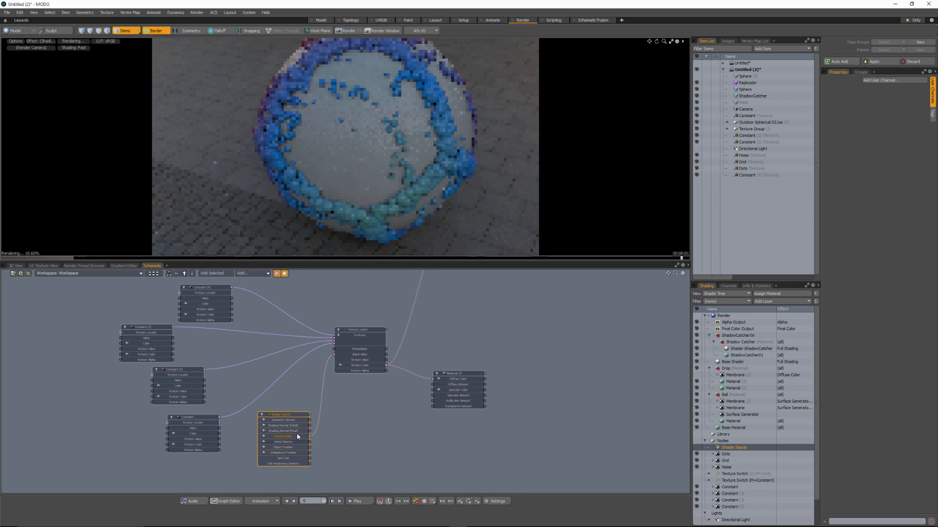
Step: Add the Sample Ray channels to the Shader Inputs node and move the node slightly down
{"action": "right_click", "coordinate": [283, 409]}
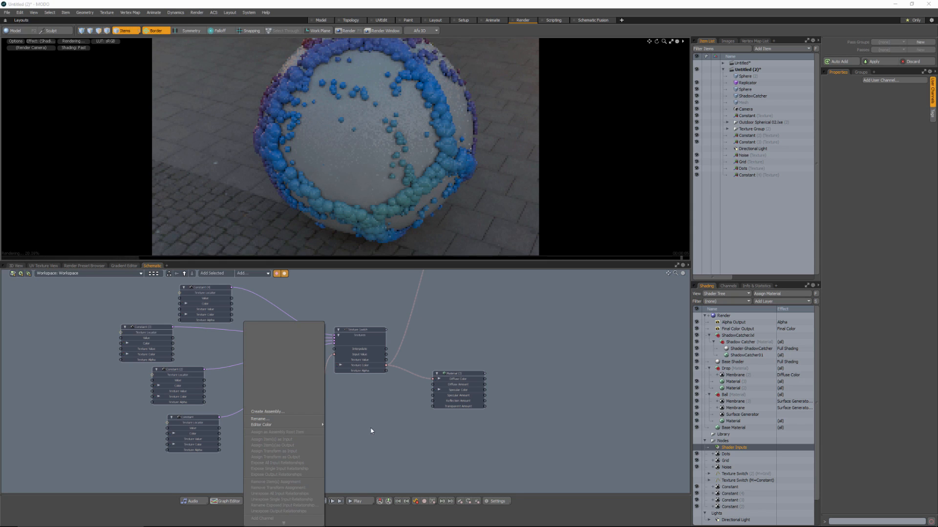
{"action": "left_click", "coordinate": [379, 388]}
{"action": "left_click_drag", "start_coordinate": [367, 411], "coordinate": [379, 316], "text": "alt"}
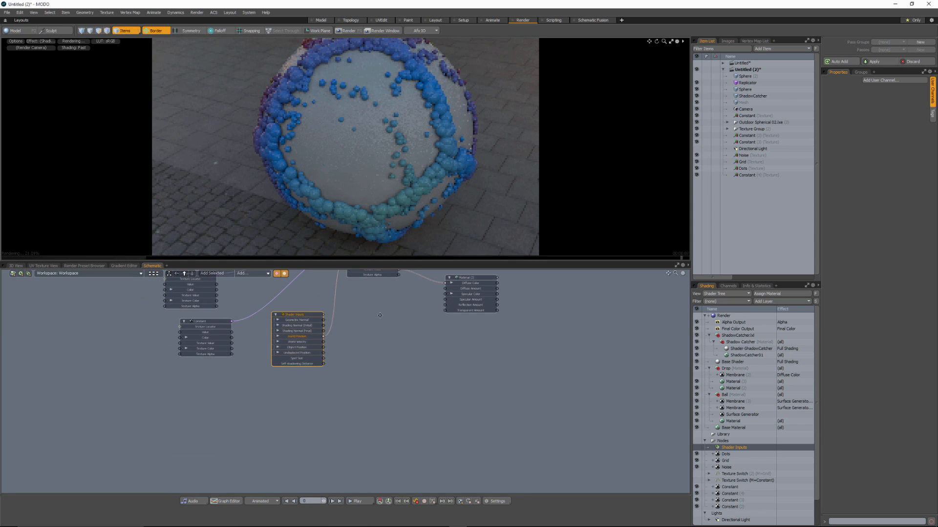
{"action": "right_click", "coordinate": [298, 316]}
{"action": "mouse_move", "coordinate": [294, 435]}
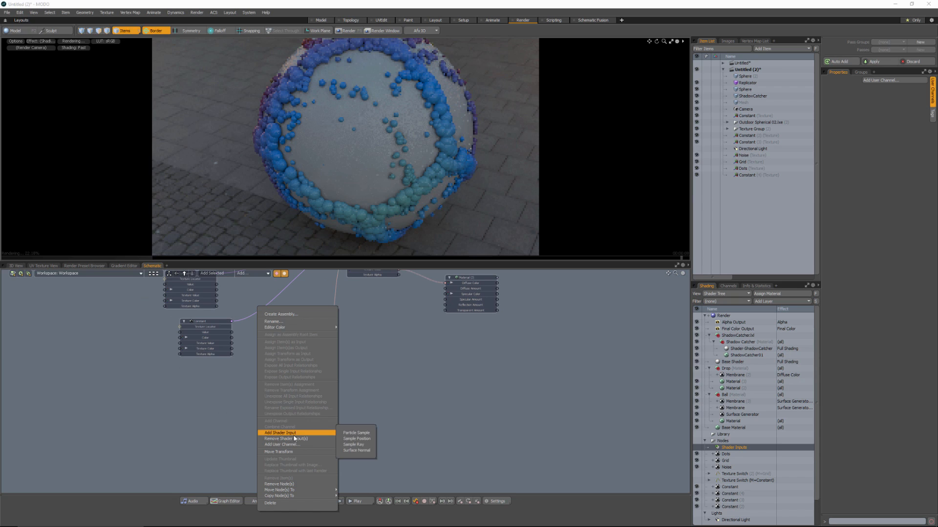
{"action": "left_click", "coordinate": [364, 446]}
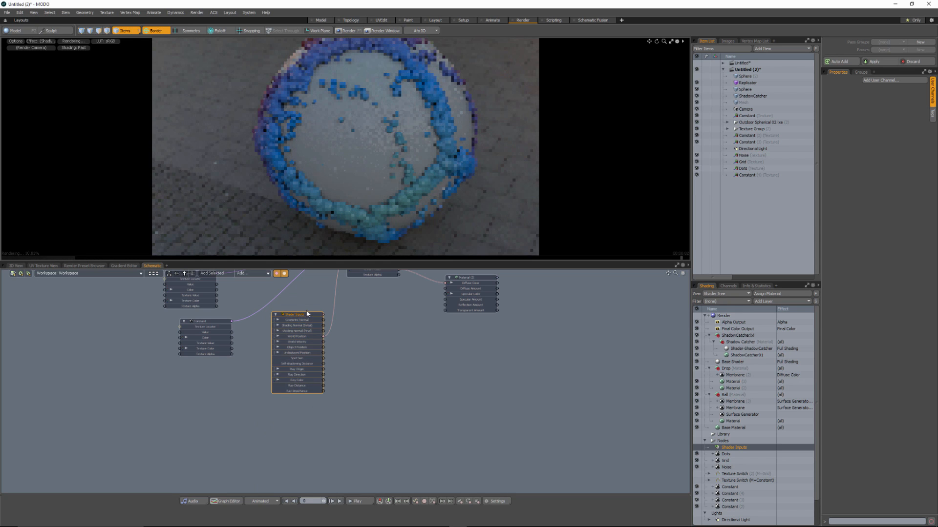
{"action": "left_click_drag", "start_coordinate": [307, 315], "coordinate": [296, 330]}
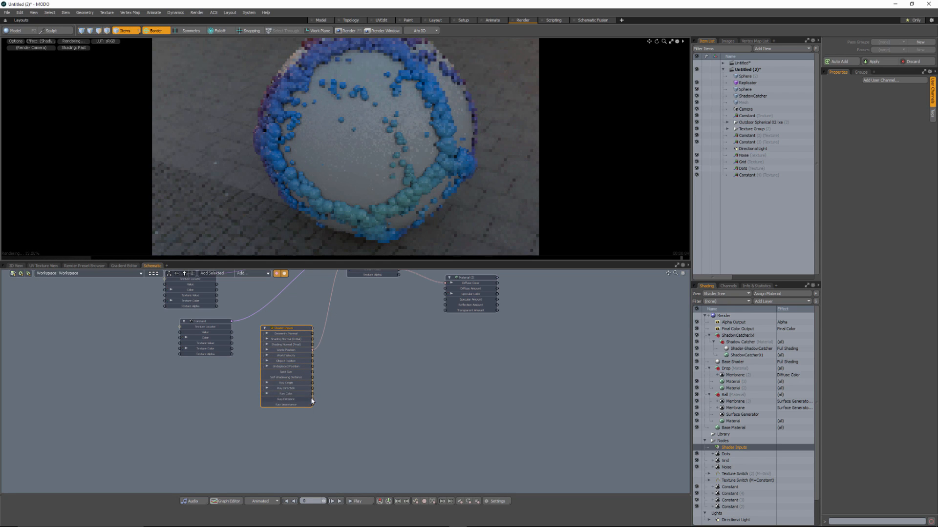
Step: Connect Ray Direction to the Texture Switch's Input Value and orbit around the ball to check the drop colors
{"action": "left_click_drag", "start_coordinate": [393, 135], "coordinate": [357, 152], "text": "alt"}
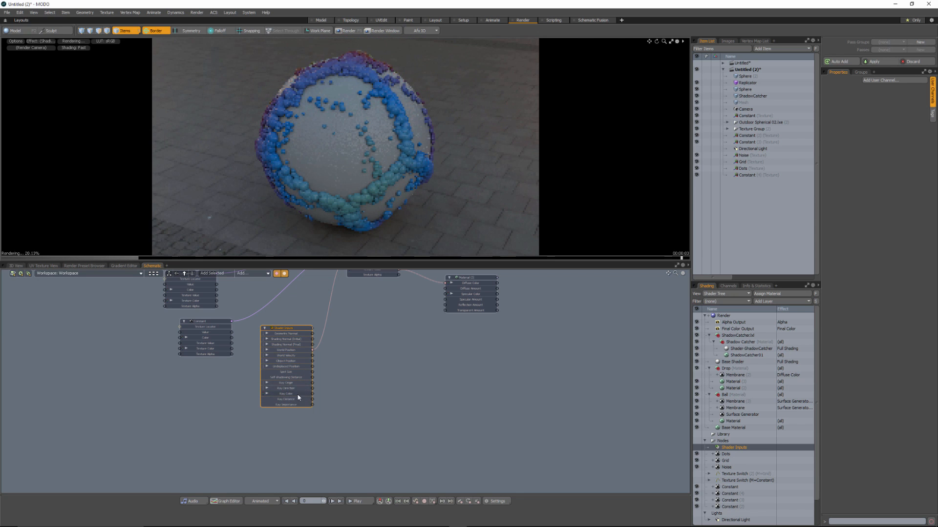
{"action": "middle_click_drag", "start_coordinate": [310, 401], "coordinate": [286, 459]}
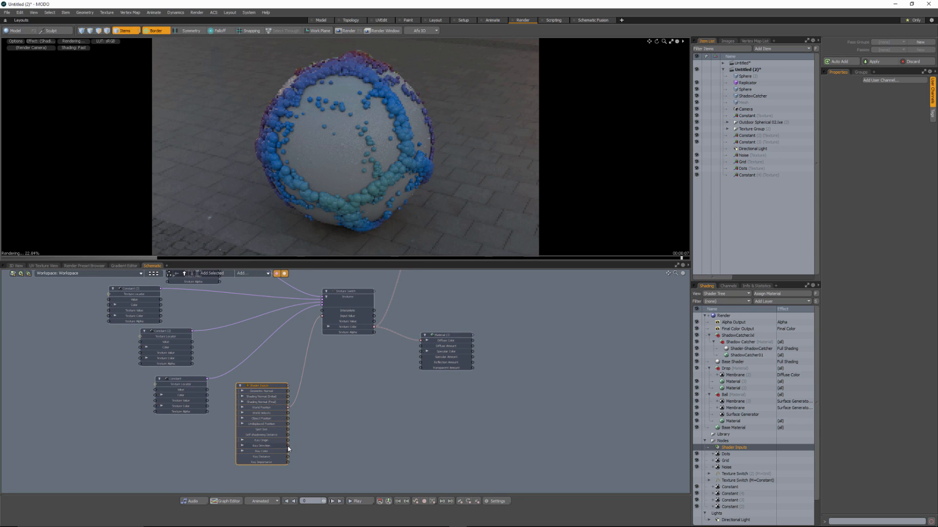
{"action": "left_click_drag", "start_coordinate": [358, 380], "coordinate": [322, 316]}
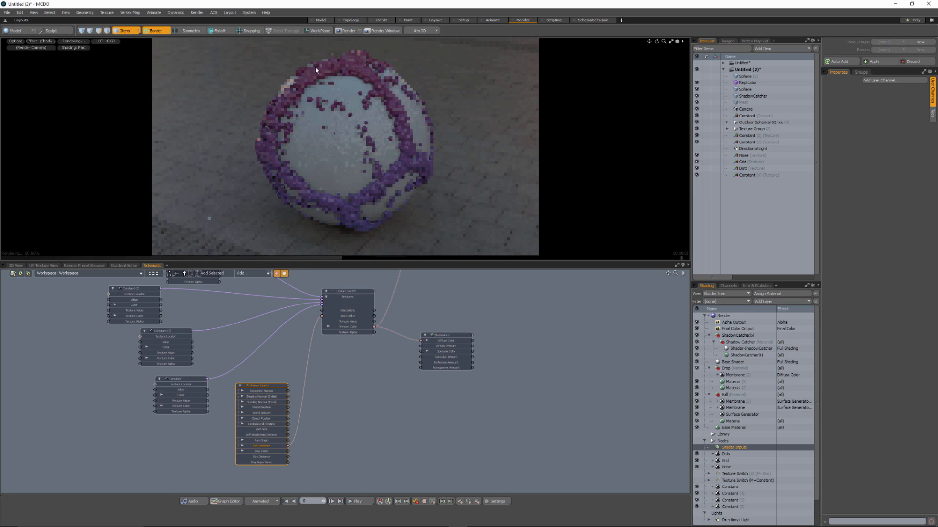
{"action": "left_click_drag", "start_coordinate": [382, 136], "coordinate": [301, 146], "text": "alt"}
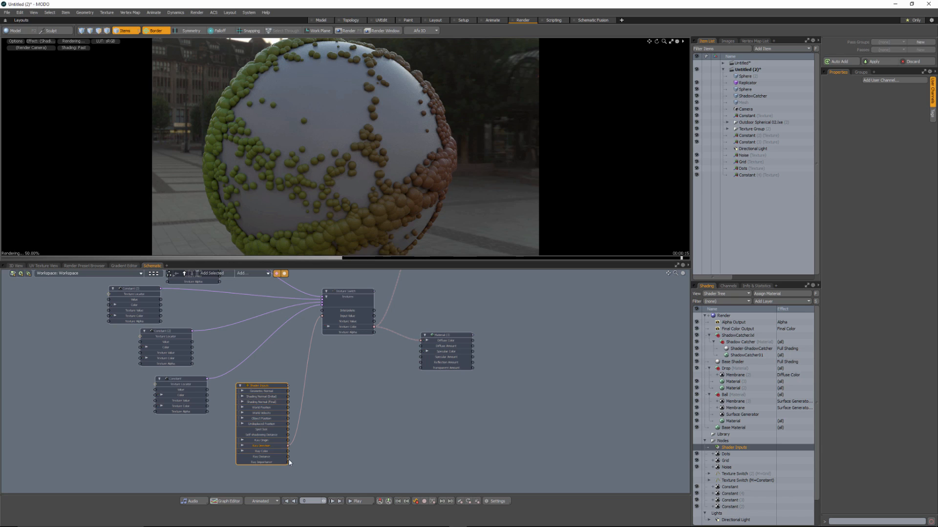
Step: Connect Ray Distance to the Texture Switch's Input Value and check the drop colors from farther away
{"action": "mouse_move", "coordinate": [288, 458]}
{"action": "left_mouse_down"}
{"action": "mouse_move", "coordinate": [360, 429]}
{"action": "mouse_move", "coordinate": [391, 435]}
{"action": "mouse_move", "coordinate": [391, 397]}
{"action": "mouse_move", "coordinate": [323, 316]}
{"action": "left_mouse_up"}
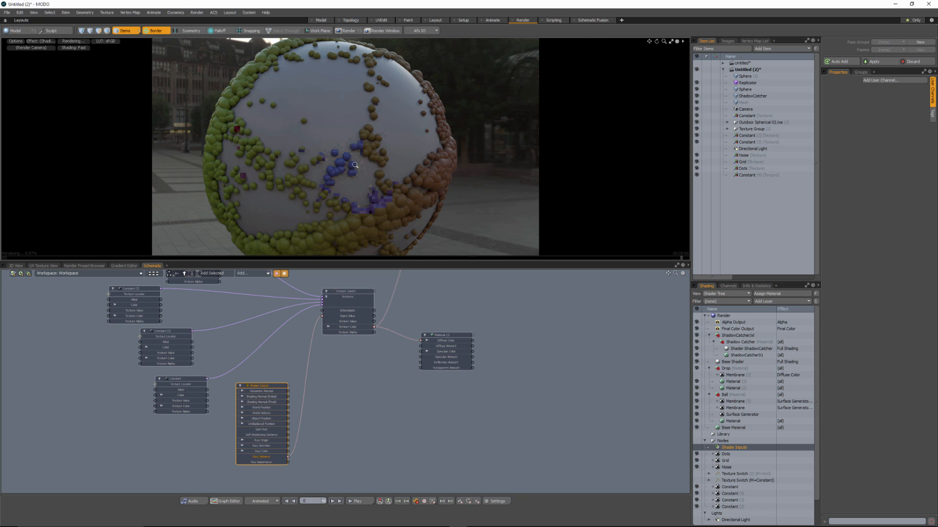
{"action": "left_click_drag", "start_coordinate": [352, 162], "coordinate": [322, 182], "text": "ctrl+alt"}
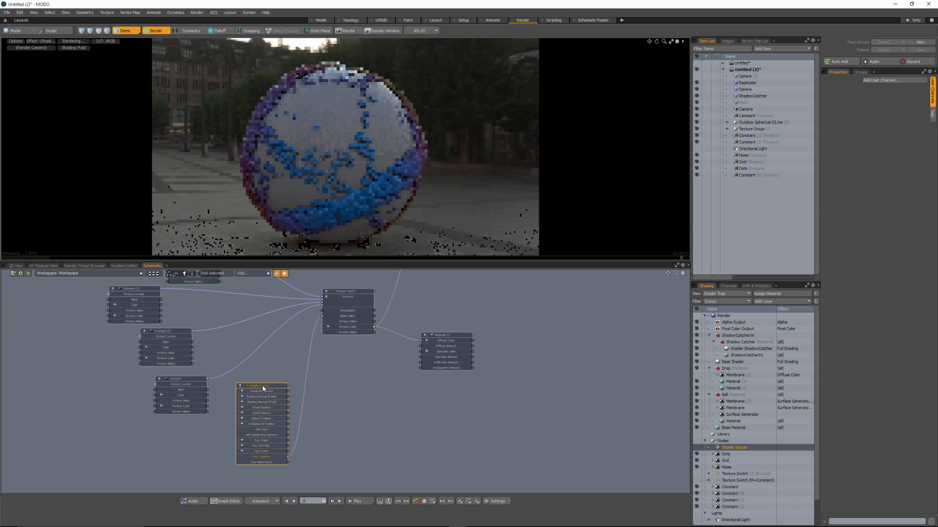
Step: Reposition the Shader Inputs node and two of the Constant nodes that feed the Texture Switch
{"action": "left_click_drag", "start_coordinate": [262, 388], "coordinate": [257, 393]}
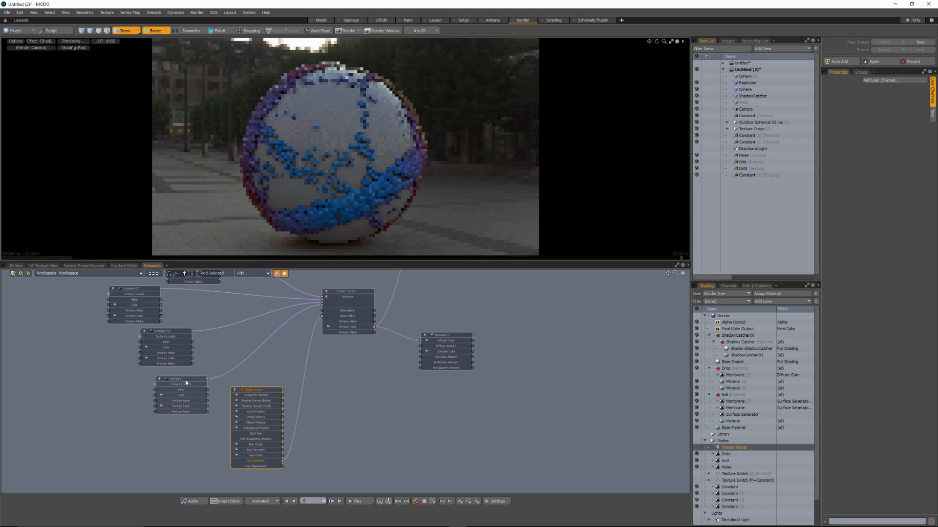
{"action": "left_click_drag", "start_coordinate": [180, 380], "coordinate": [125, 380]}
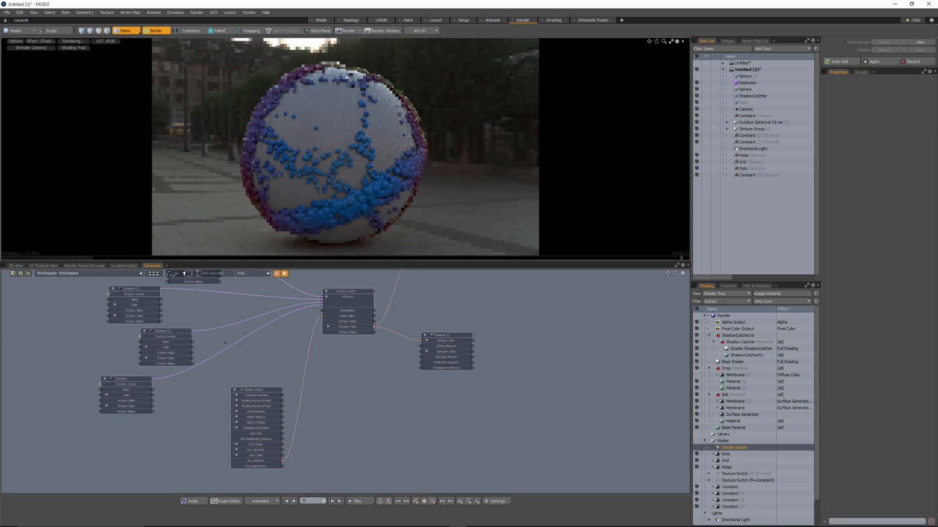
{"action": "left_click_drag", "start_coordinate": [172, 333], "coordinate": [160, 362], "text": "alt"}
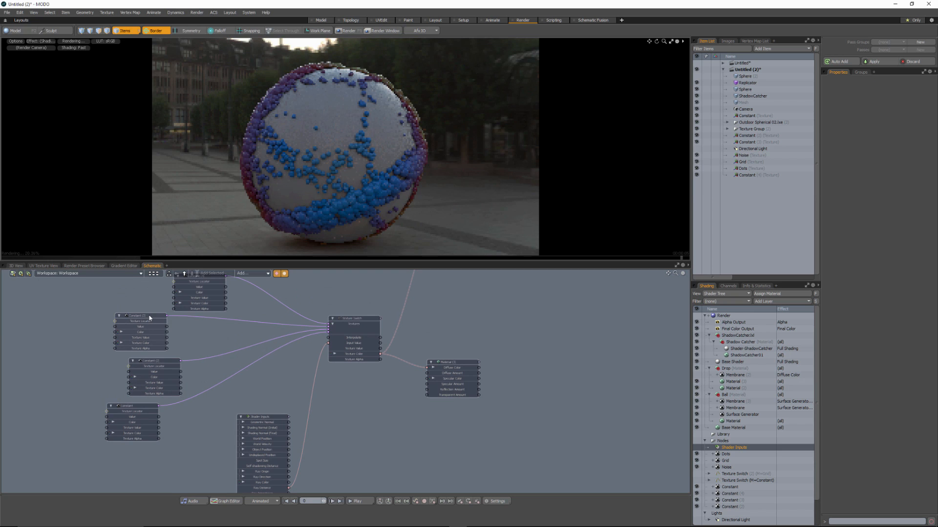
{"action": "left_click_drag", "start_coordinate": [150, 318], "coordinate": [158, 328]}
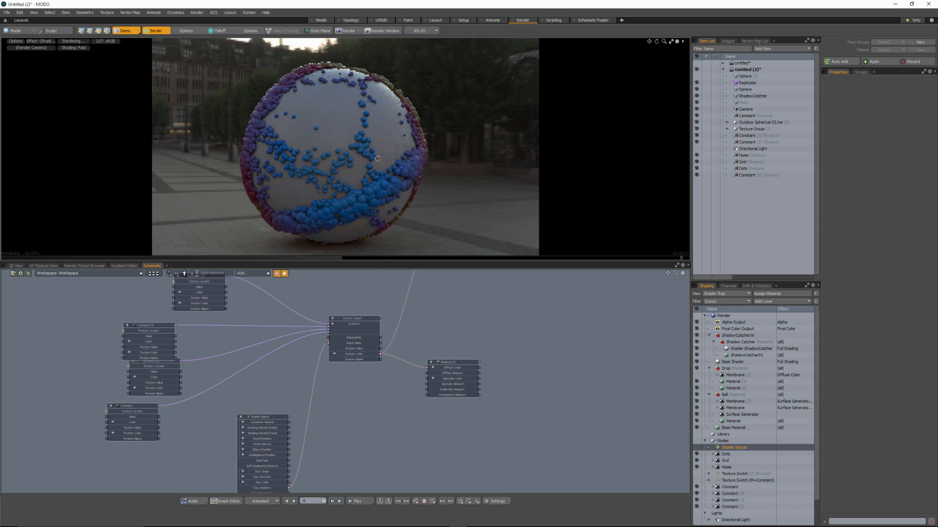
Step: Check the drop colors at different camera distances and move the Shader Inputs node and one overlapping Constant node to clear the layout
{"action": "left_click_drag", "start_coordinate": [203, 157], "coordinate": [468, 201], "text": "ctrl+alt"}
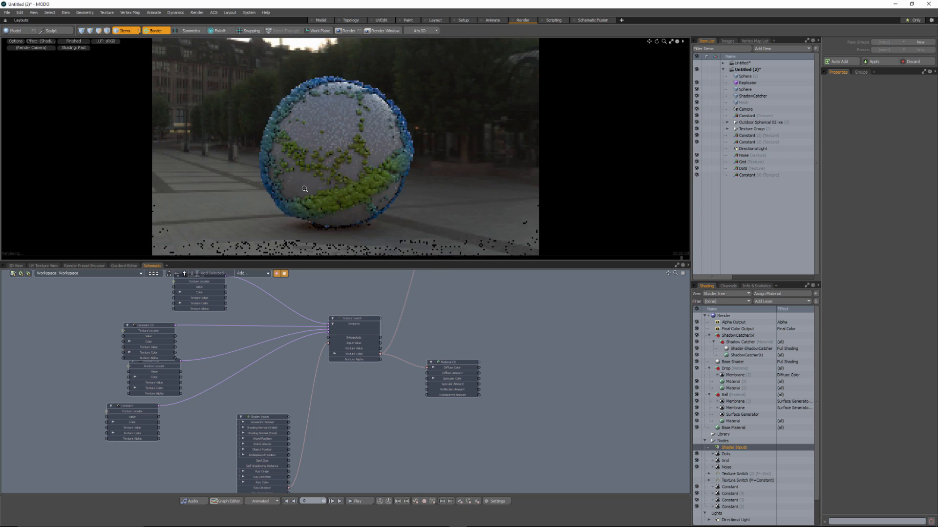
{"action": "left_click_drag", "start_coordinate": [399, 192], "coordinate": [367, 192], "text": "ctrl+alt"}
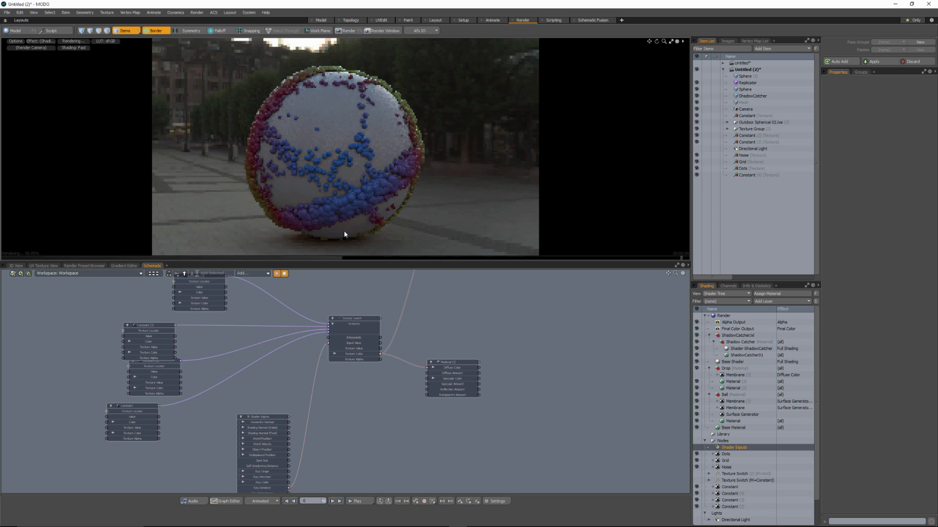
{"action": "left_click_drag", "start_coordinate": [267, 420], "coordinate": [242, 399]}
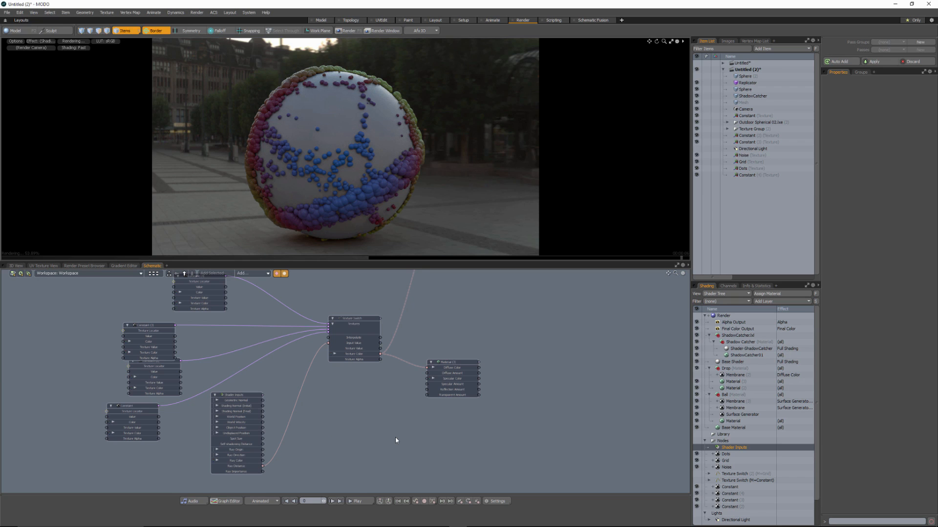
{"action": "left_click_drag", "start_coordinate": [152, 325], "coordinate": [122, 316]}
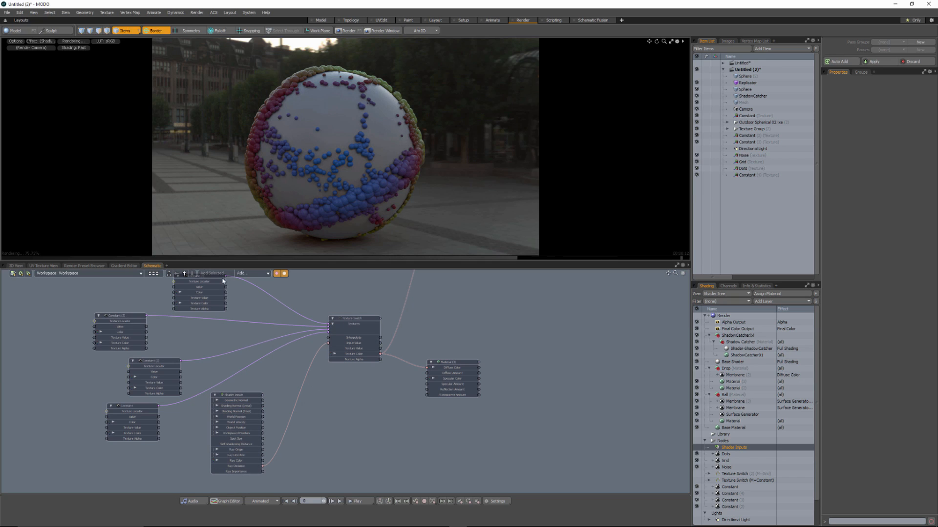
Step: Insert a Basic Math Multiply node between Ray Distance and the Texture Switch's Input Value, using Ray Distance as Value A
{"action": "left_click", "coordinate": [250, 274]}
{"action": "mouse_move", "coordinate": [285, 275]}
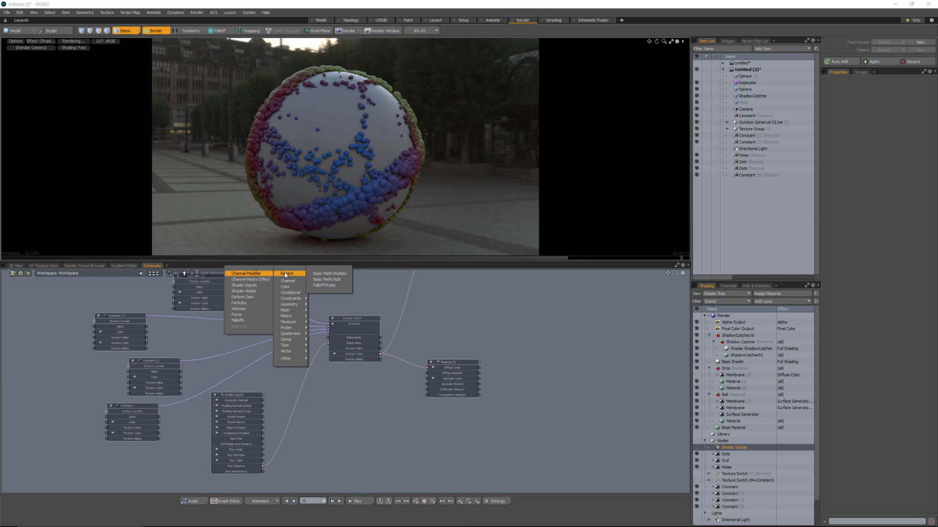
{"action": "left_click", "coordinate": [329, 273]}
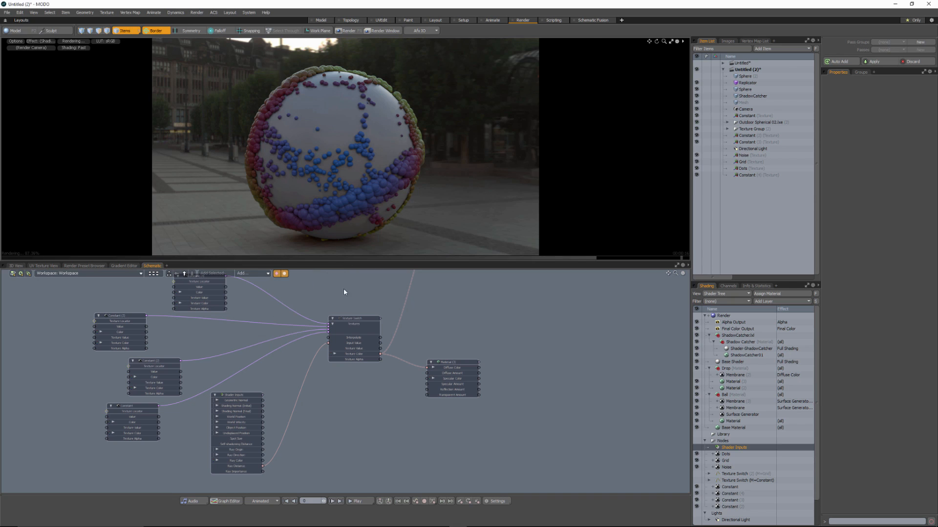
{"action": "left_click_drag", "start_coordinate": [334, 386], "coordinate": [348, 343]}
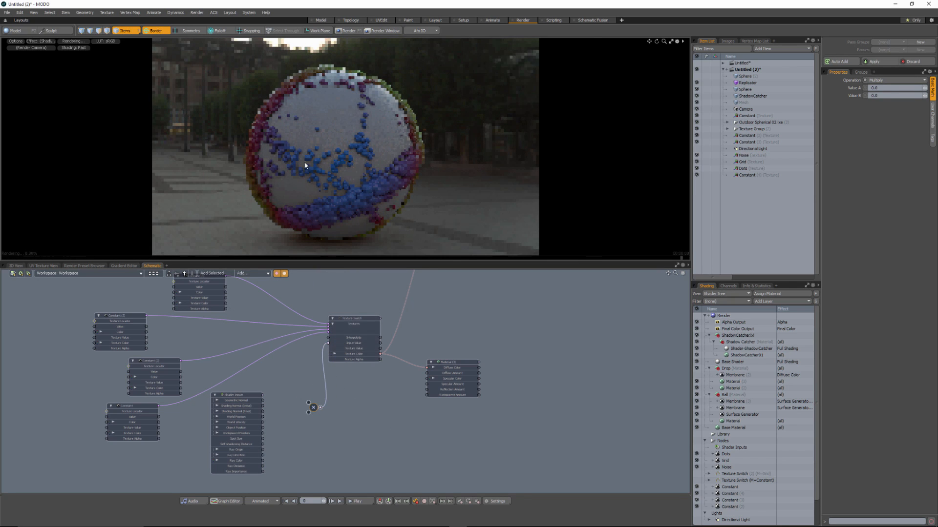
{"action": "left_click_drag", "start_coordinate": [309, 404], "coordinate": [305, 423]}
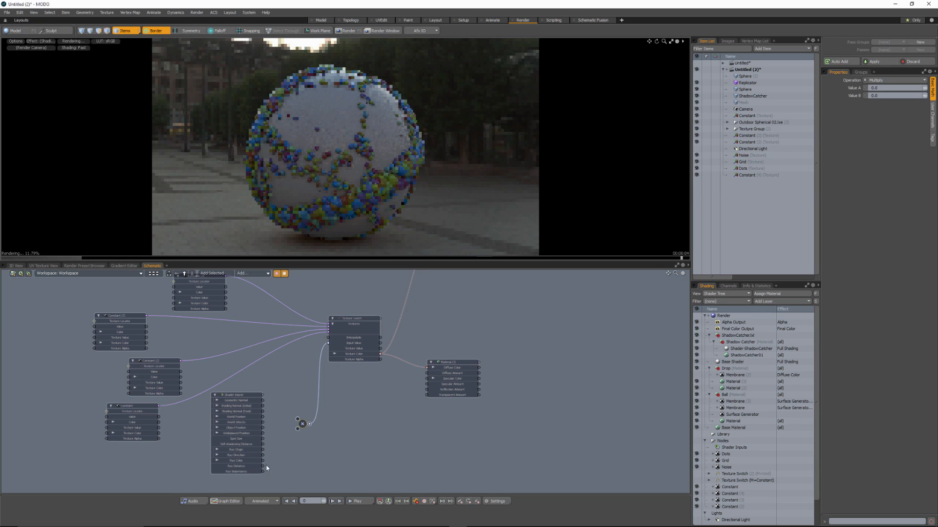
{"action": "left_click_drag", "start_coordinate": [262, 467], "coordinate": [300, 424]}
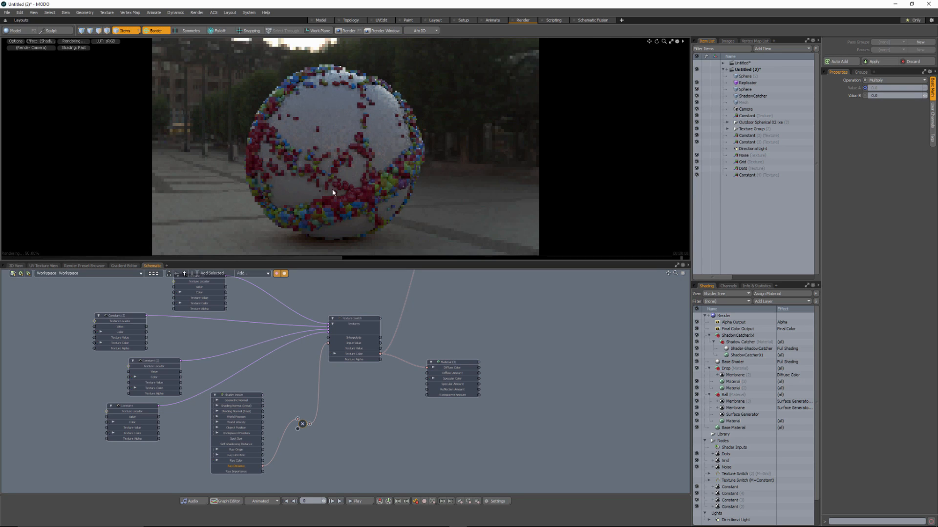
{"action": "left_click_drag", "start_coordinate": [303, 424], "coordinate": [305, 421]}
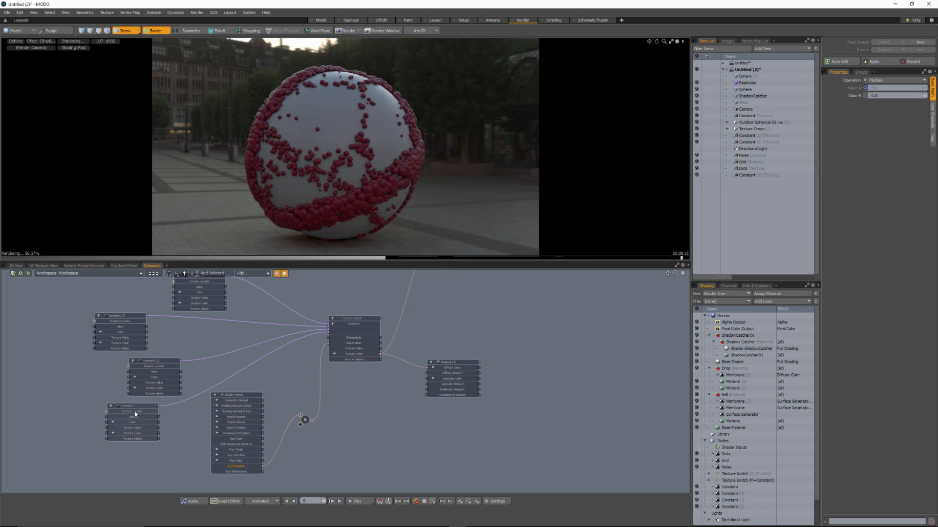
{"action": "left_click_drag", "start_coordinate": [129, 409], "coordinate": [125, 412]}
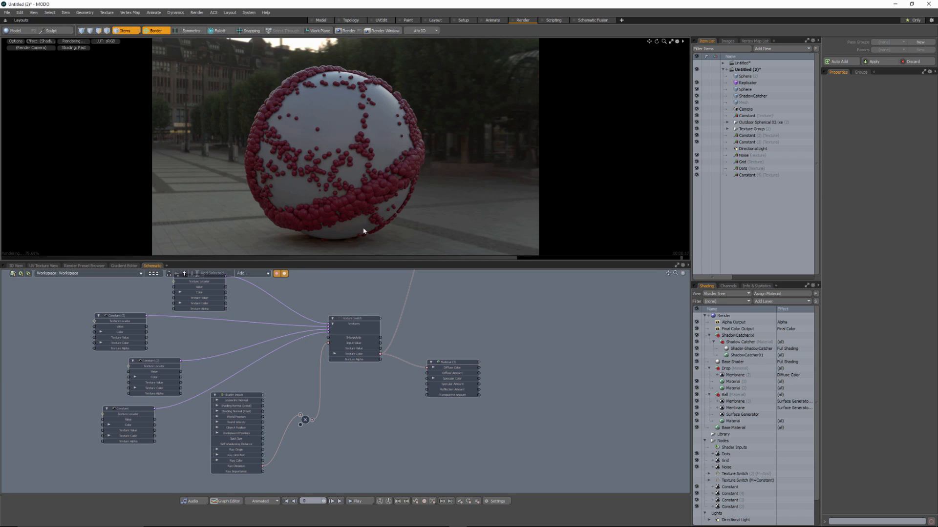
Step: Set the Multiply node's Value B to 1.0 and shift the node slightly away from Shader Inputs
{"action": "left_click", "coordinate": [305, 421]}
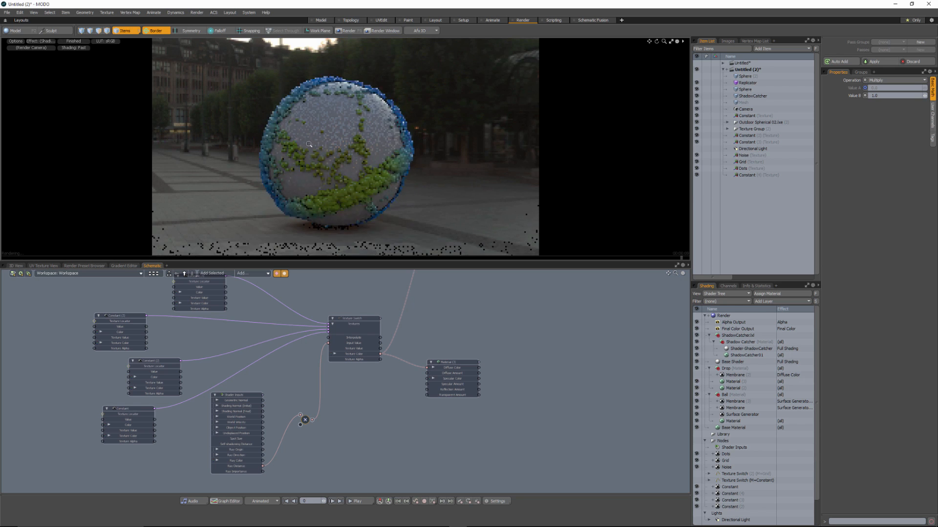
{"action": "mouse_move", "coordinate": [370, 147]}
{"action": "left_mouse_down", "text": "ctrl+alt"}
{"action": "mouse_move", "coordinate": [342, 148]}
{"action": "mouse_move", "coordinate": [362, 148]}
{"action": "left_mouse_up", "text": "ctrl+alt"}
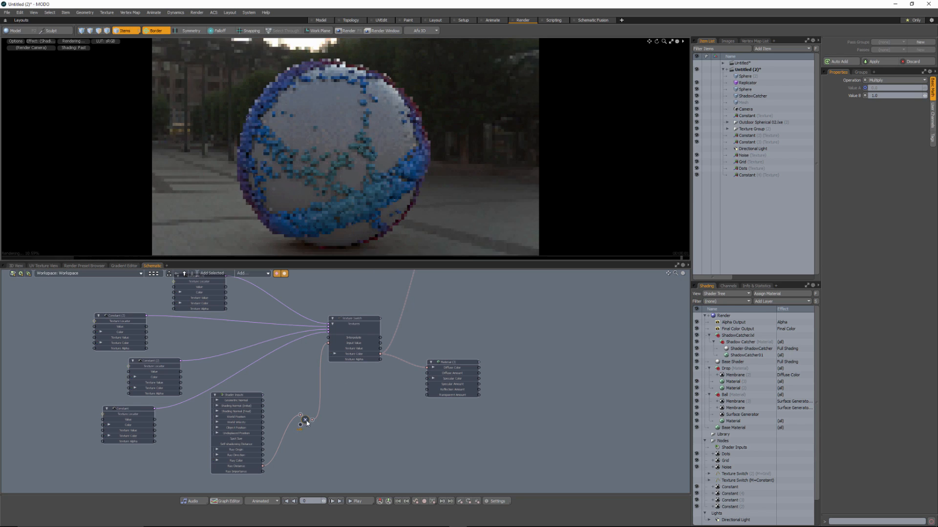
{"action": "left_click_drag", "start_coordinate": [303, 424], "coordinate": [313, 421]}
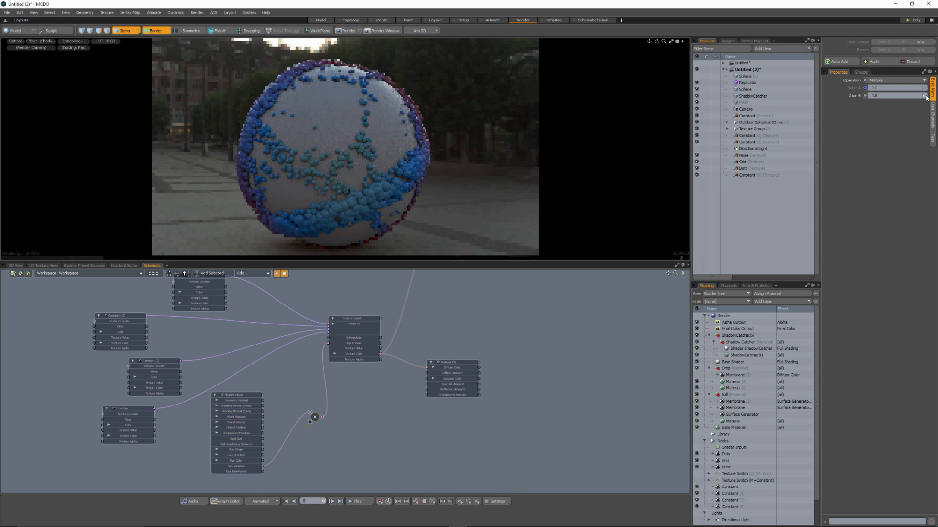
Step: Lower the Multiply node's Value B below 1.0 and compare the drop colors with the camera farther from and closer to the ball
{"action": "left_click_drag", "start_coordinate": [924, 96], "coordinate": [908, 95]}
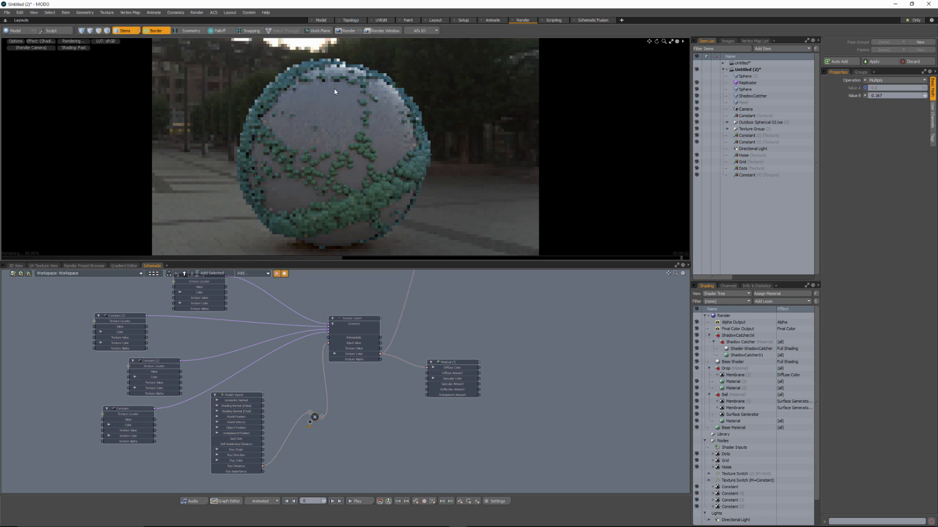
{"action": "left_click_drag", "start_coordinate": [352, 152], "coordinate": [210, 159], "text": "ctrl+alt"}
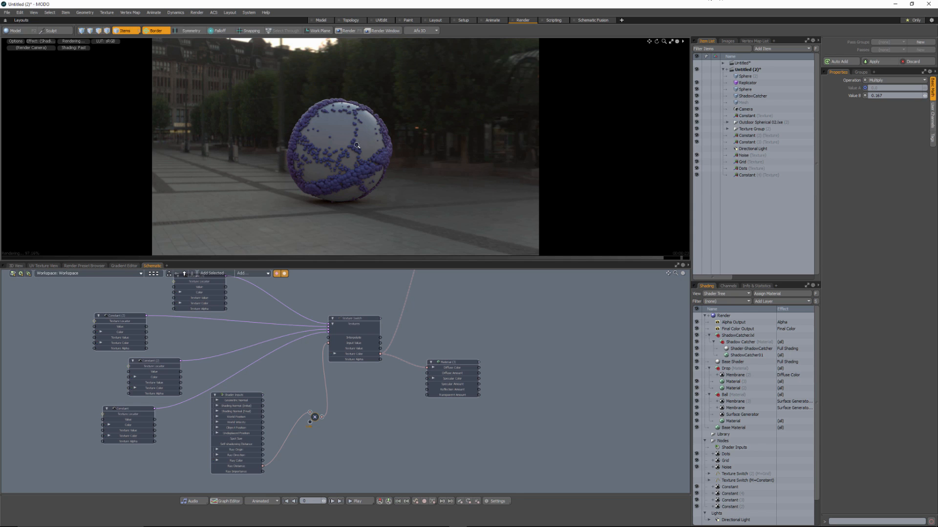
{"action": "left_click_drag", "start_coordinate": [357, 145], "coordinate": [403, 159], "text": "ctrl+alt"}
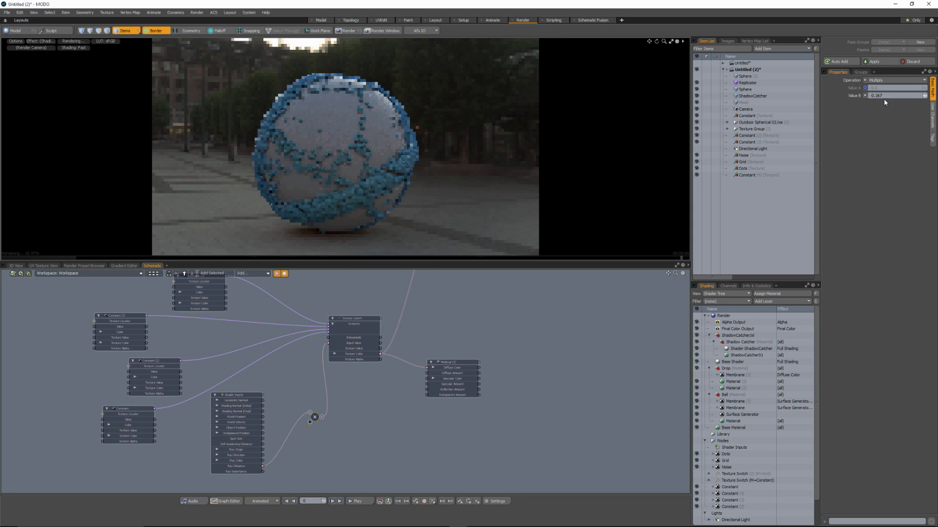
Step: Set the Multiply node's Value B to 5.0 and check the drop color cycling at several camera distances
{"action": "left_click", "coordinate": [888, 96]}
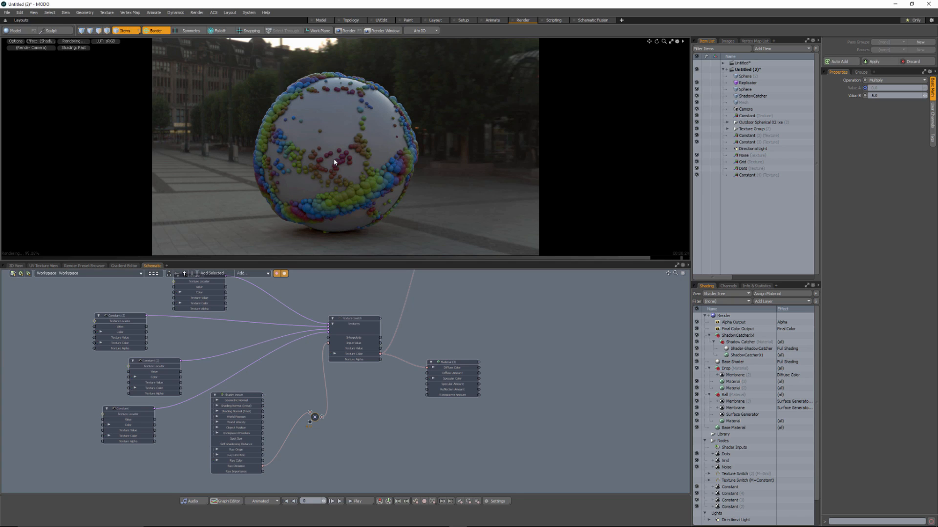
{"action": "mouse_move", "coordinate": [335, 162]}
{"action": "left_mouse_down", "text": "ctrl+alt"}
{"action": "mouse_move", "coordinate": [481, 172]}
{"action": "mouse_move", "coordinate": [364, 174]}
{"action": "mouse_move", "coordinate": [382, 175]}
{"action": "mouse_move", "coordinate": [335, 161]}
{"action": "mouse_move", "coordinate": [351, 157]}
{"action": "left_mouse_up", "text": "ctrl+alt"}
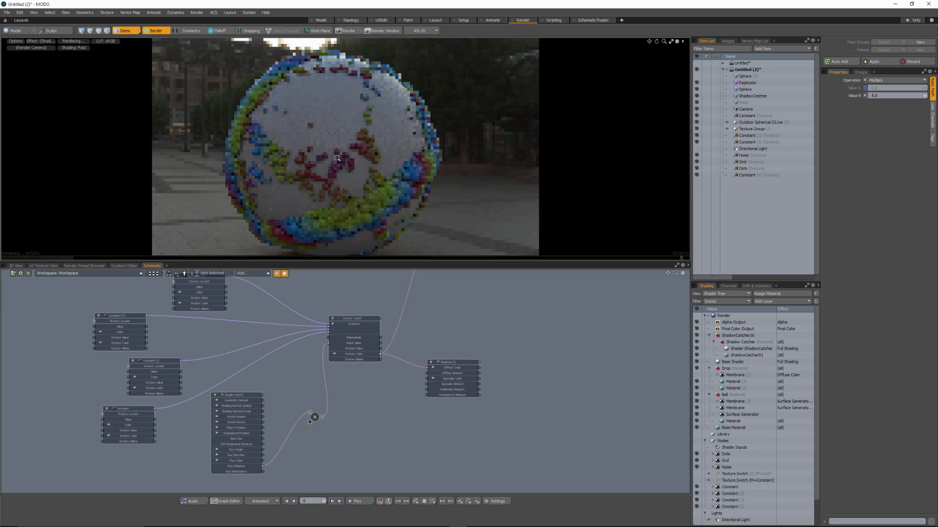
{"action": "left_click_drag", "start_coordinate": [337, 170], "coordinate": [372, 173], "text": "ctrl+alt"}
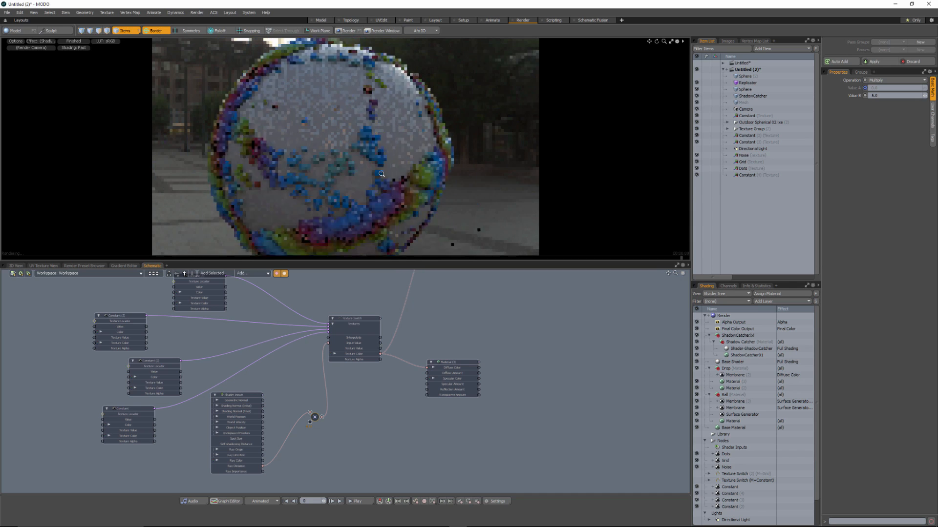
{"action": "left_click_drag", "start_coordinate": [374, 176], "coordinate": [388, 179], "text": "ctrl+alt"}
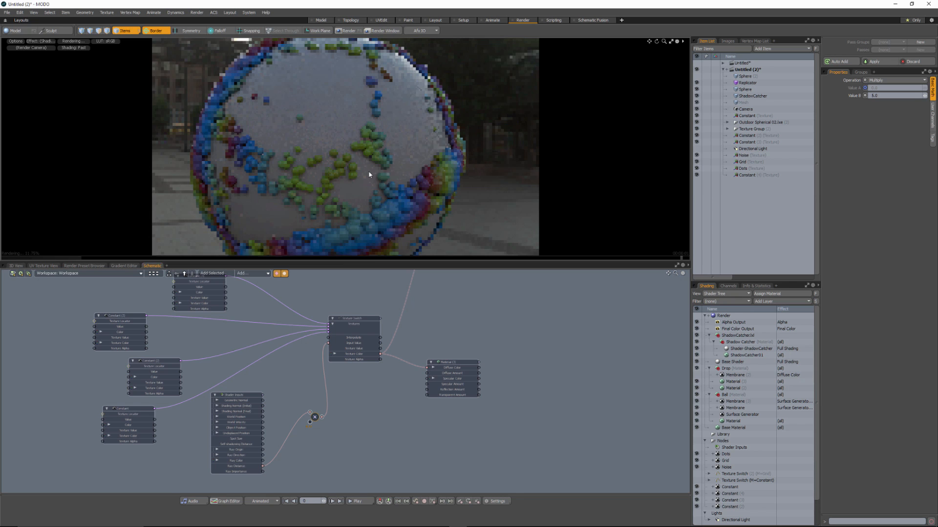
{"action": "left_click_drag", "start_coordinate": [399, 161], "coordinate": [385, 164], "text": "ctrl+alt"}
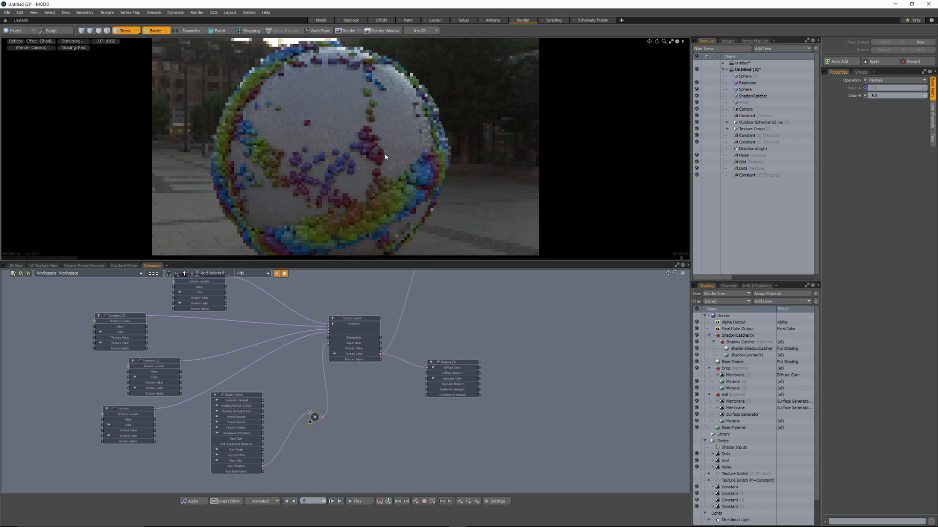
Step: Hide the upper Material of the Drop group so the material with the texture-driven Bump Value renders on the drops
{"action": "left_click_drag", "start_coordinate": [388, 324], "coordinate": [374, 312], "text": "alt"}
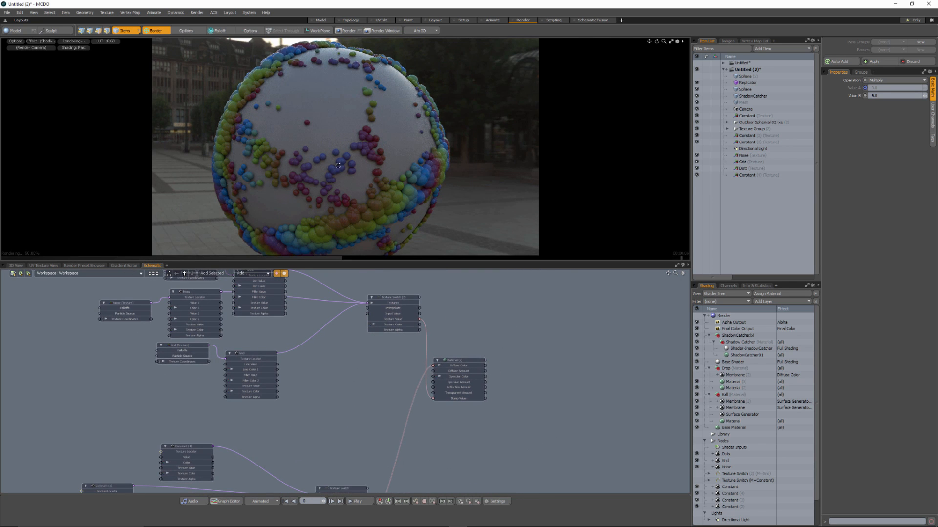
{"action": "left_click_drag", "start_coordinate": [414, 192], "coordinate": [378, 166], "text": "ctrl+alt"}
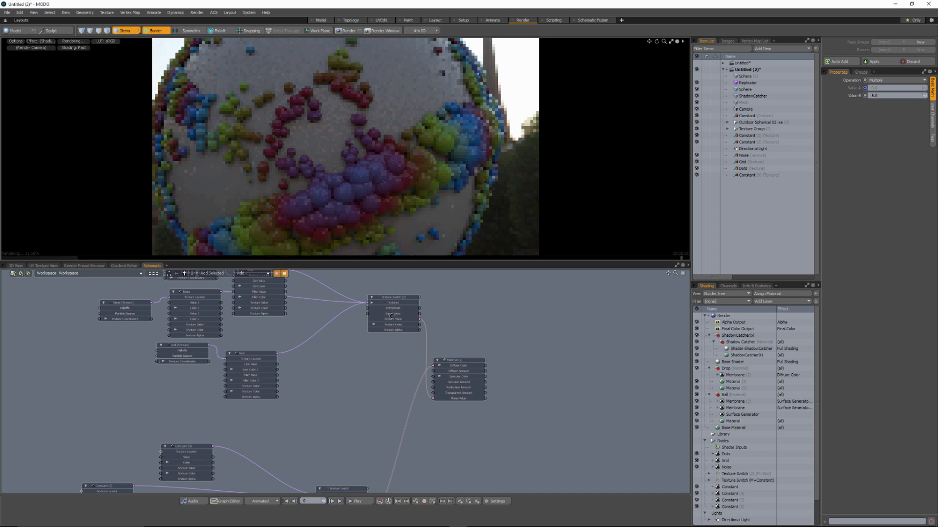
{"action": "left_click_drag", "start_coordinate": [391, 316], "coordinate": [393, 357], "text": "alt"}
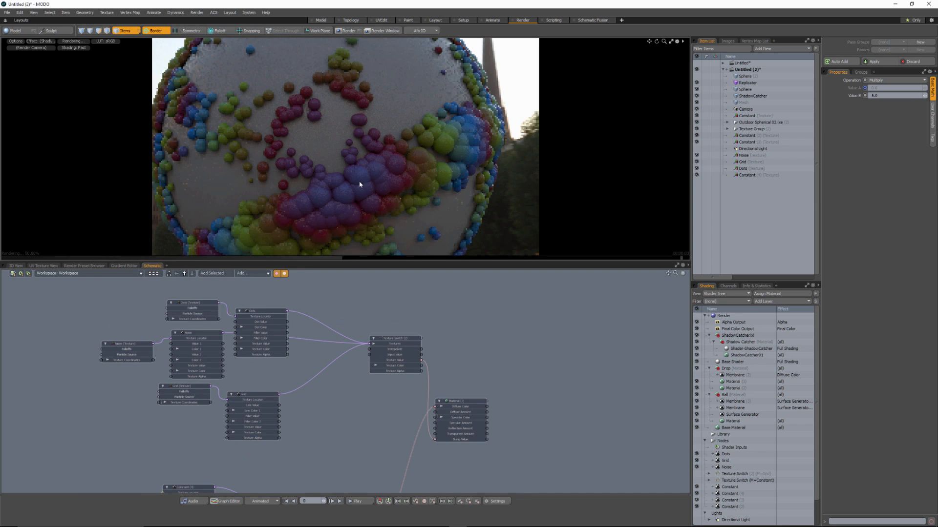
{"action": "left_click", "coordinate": [697, 382]}
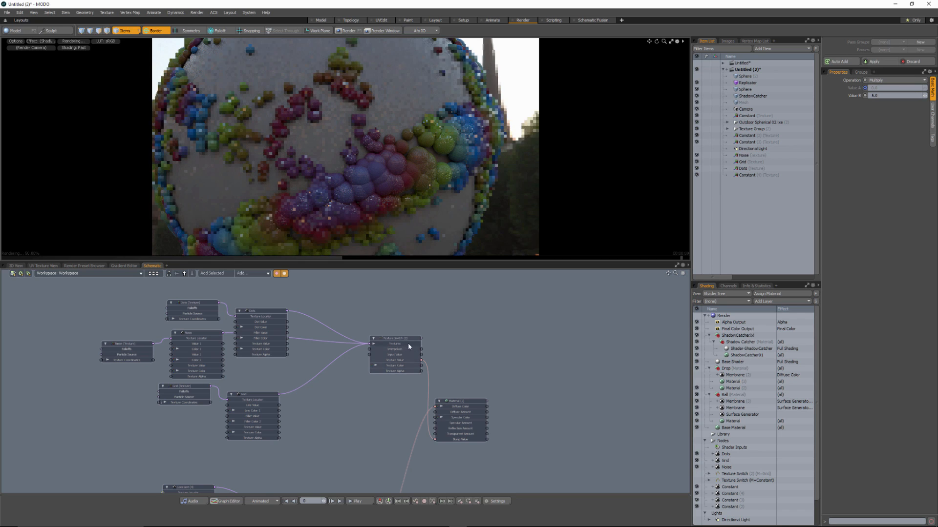
Step: Turn off Interpolate on the Texture Switch fed by the Constant colors and check the drops from another angle
{"action": "left_click_drag", "start_coordinate": [495, 357], "coordinate": [487, 251], "text": "alt"}
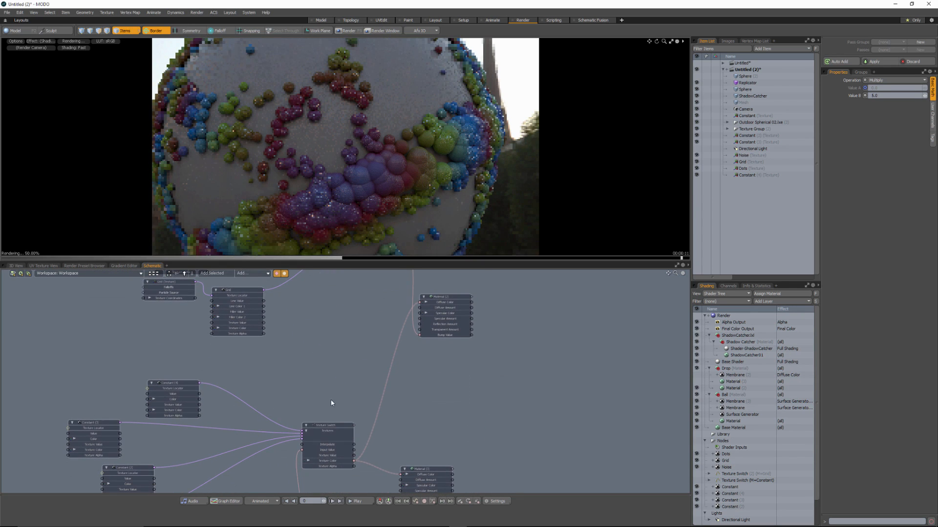
{"action": "left_click", "coordinate": [335, 427]}
{"action": "left_click", "coordinate": [868, 80]}
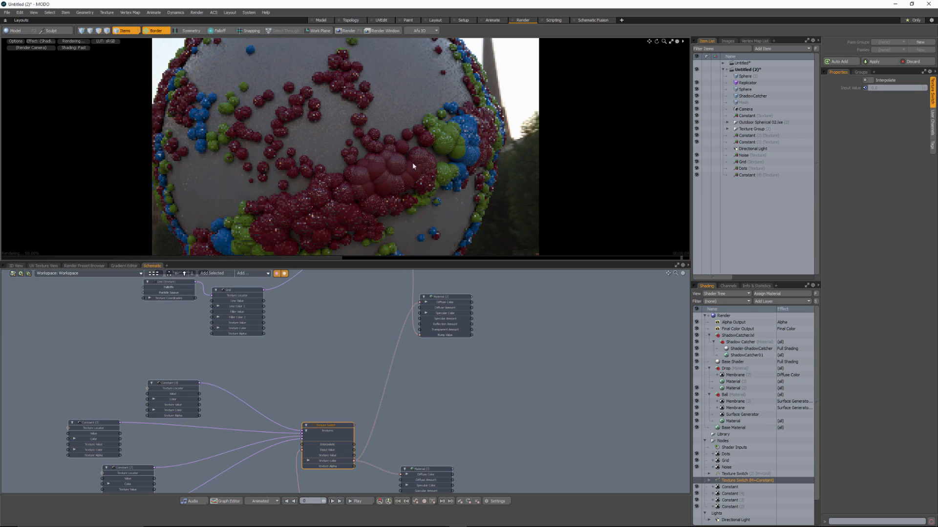
{"action": "left_click_drag", "start_coordinate": [410, 168], "coordinate": [354, 165], "text": "alt"}
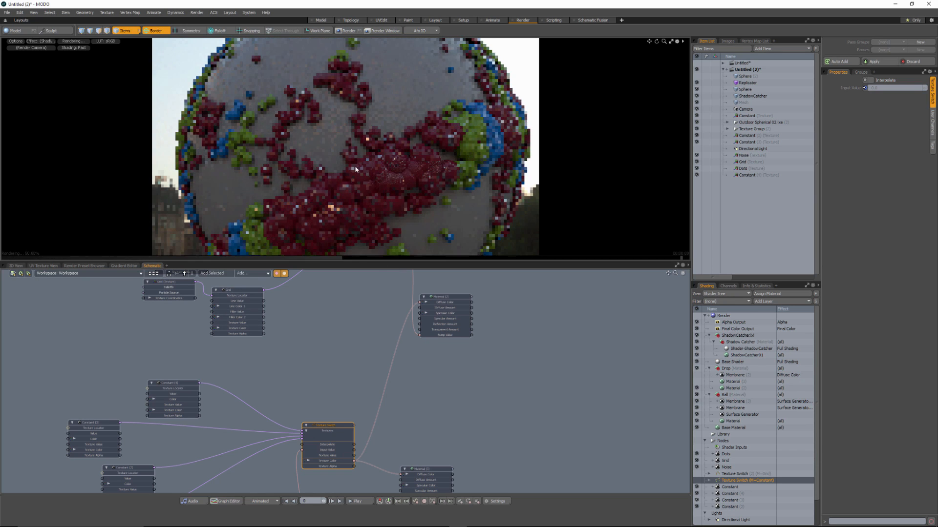
Step: Select the Texture Switch driving the material's Bump Value and examine the drops from another camera angle
{"action": "left_click_drag", "start_coordinate": [413, 397], "coordinate": [404, 475], "text": "alt"}
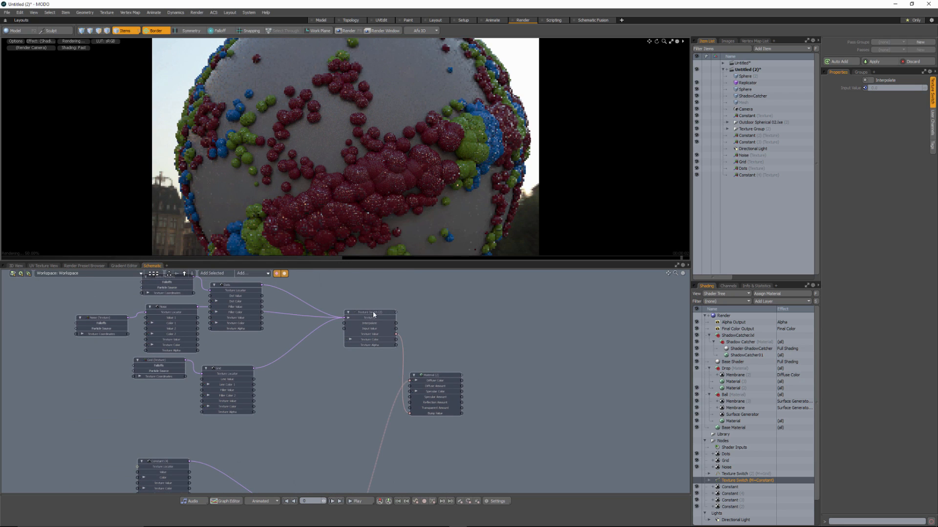
{"action": "left_click", "coordinate": [373, 312]}
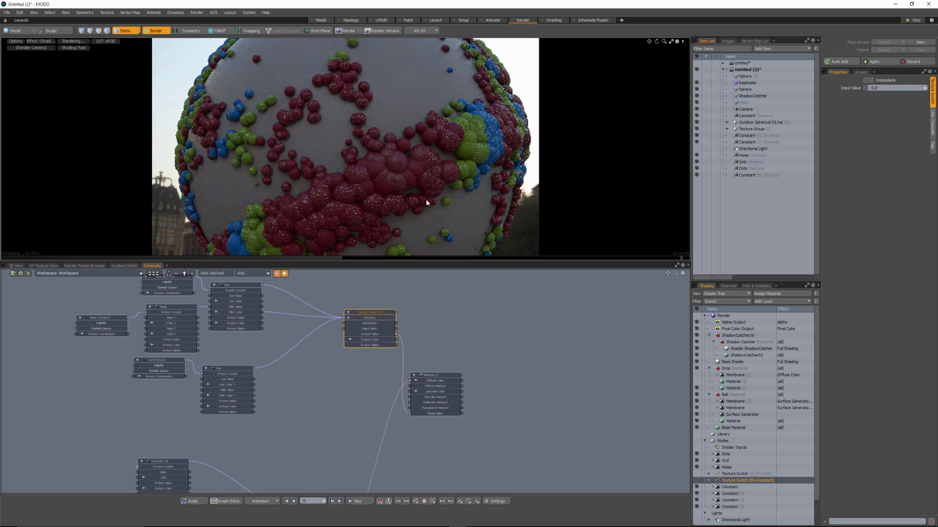
{"action": "left_click_drag", "start_coordinate": [364, 199], "coordinate": [341, 171], "text": "alt"}
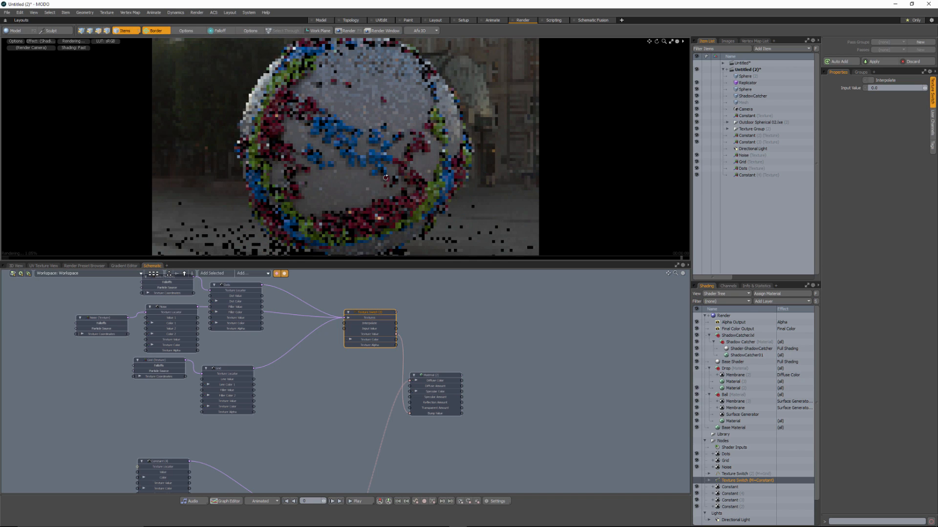